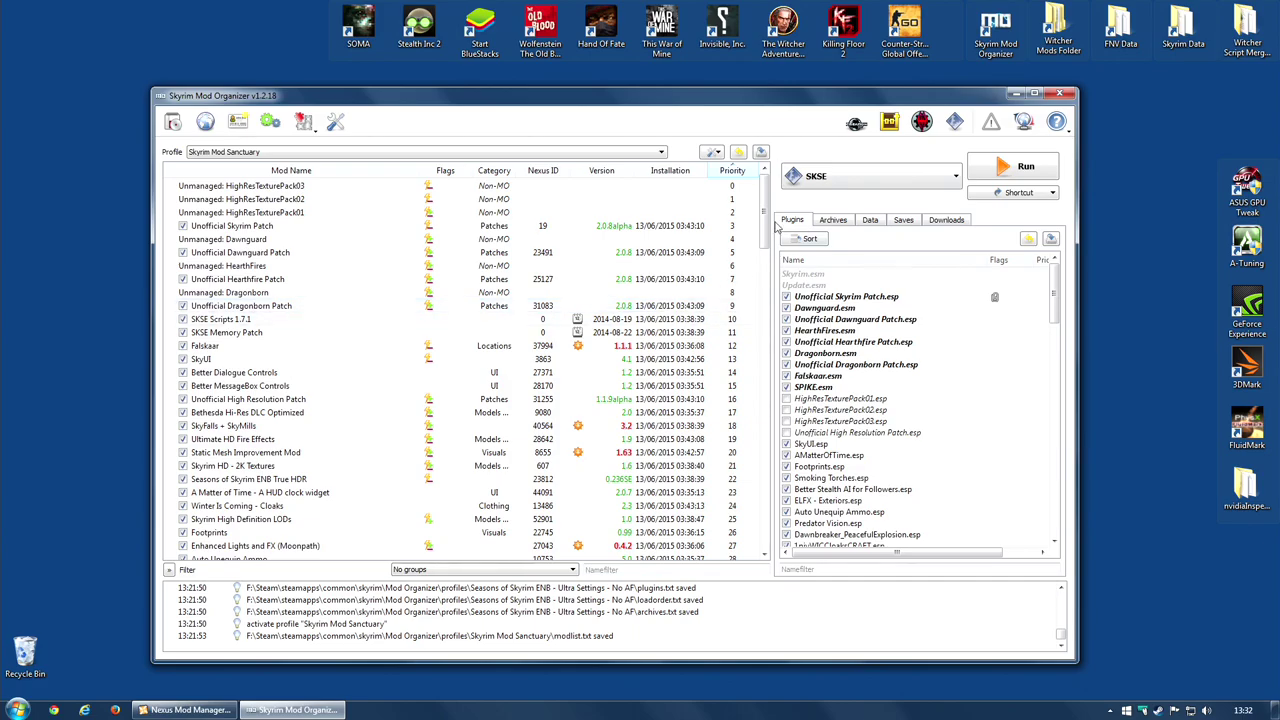
Scroll the Skyrim Mod Sanctuary mod and plugin lists, then select the Skyrim Data shortcut
drag(765, 225, 765, 260)
mouse_move(1058, 300)
mouse_down()
mouse_move(1058, 360)
mouse_move(1058, 295)
mouse_up()
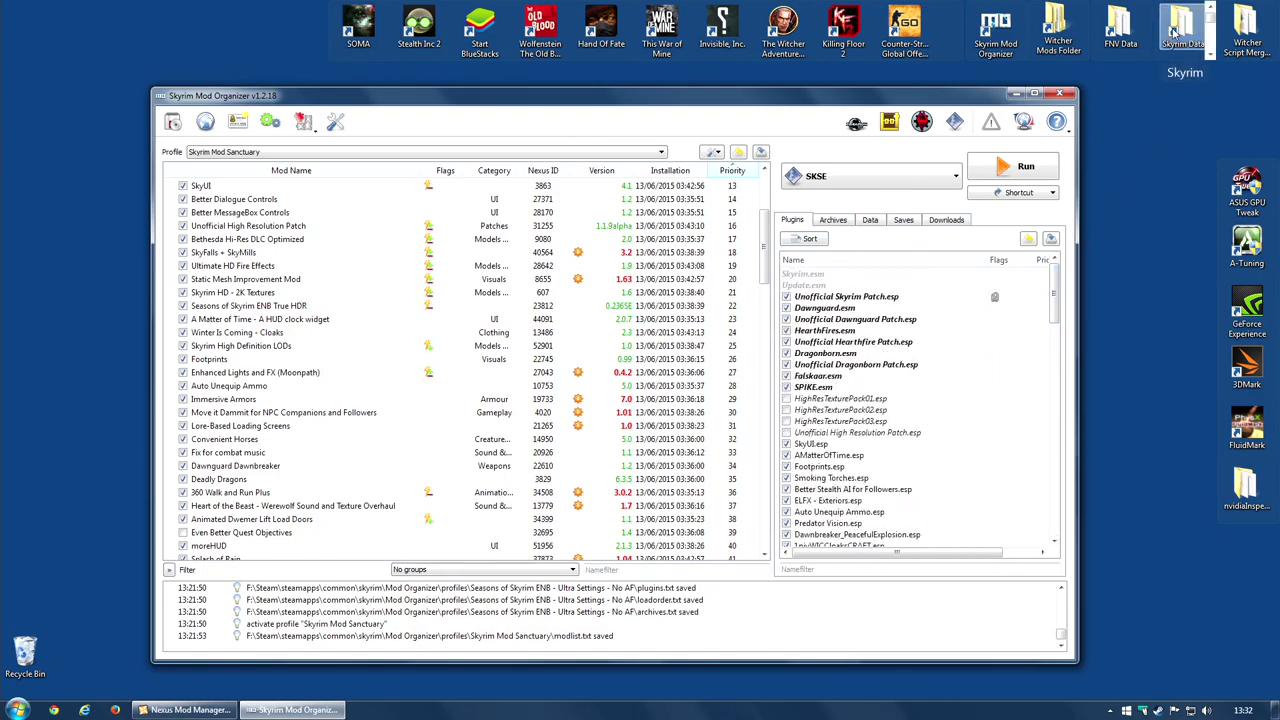
click(1185, 35)
Open Skyrim's Data folder and move its Explorer window further left
double_click(1185, 35)
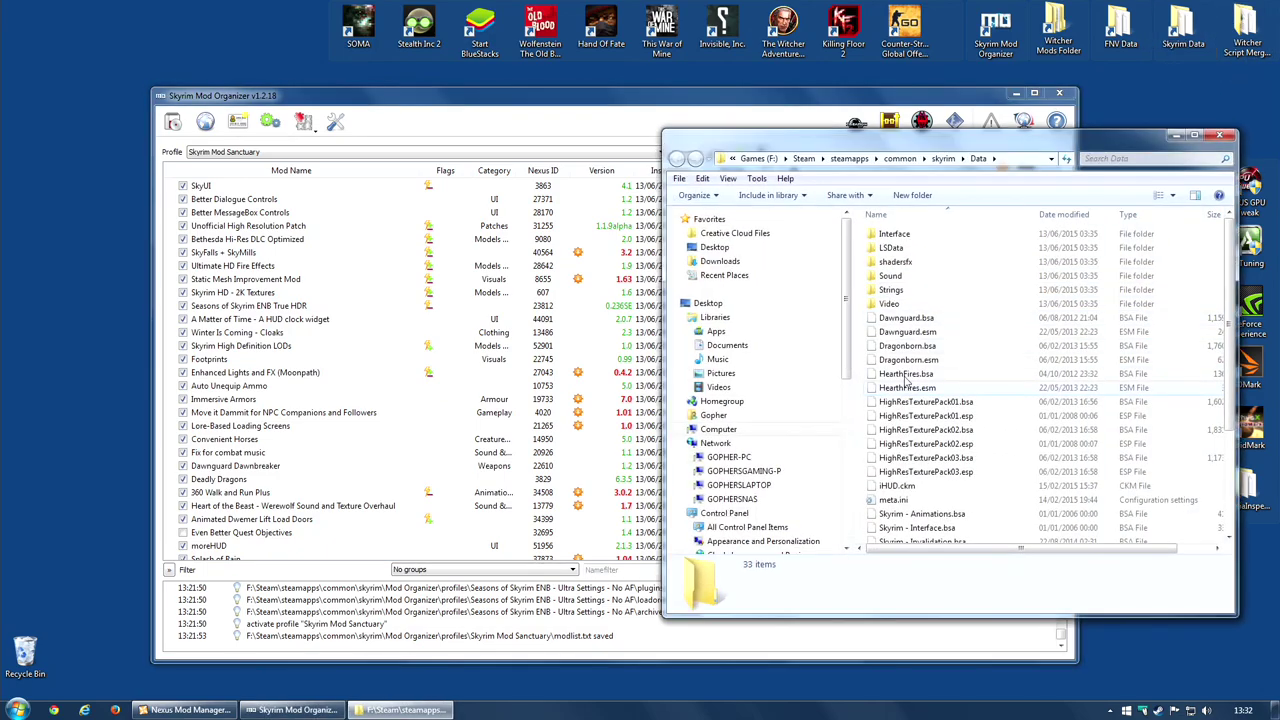
mouse_move(1222, 330)
mouse_down()
mouse_move(1221, 427)
mouse_move(1221, 323)
mouse_up()
drag(1025, 152, 971, 174)
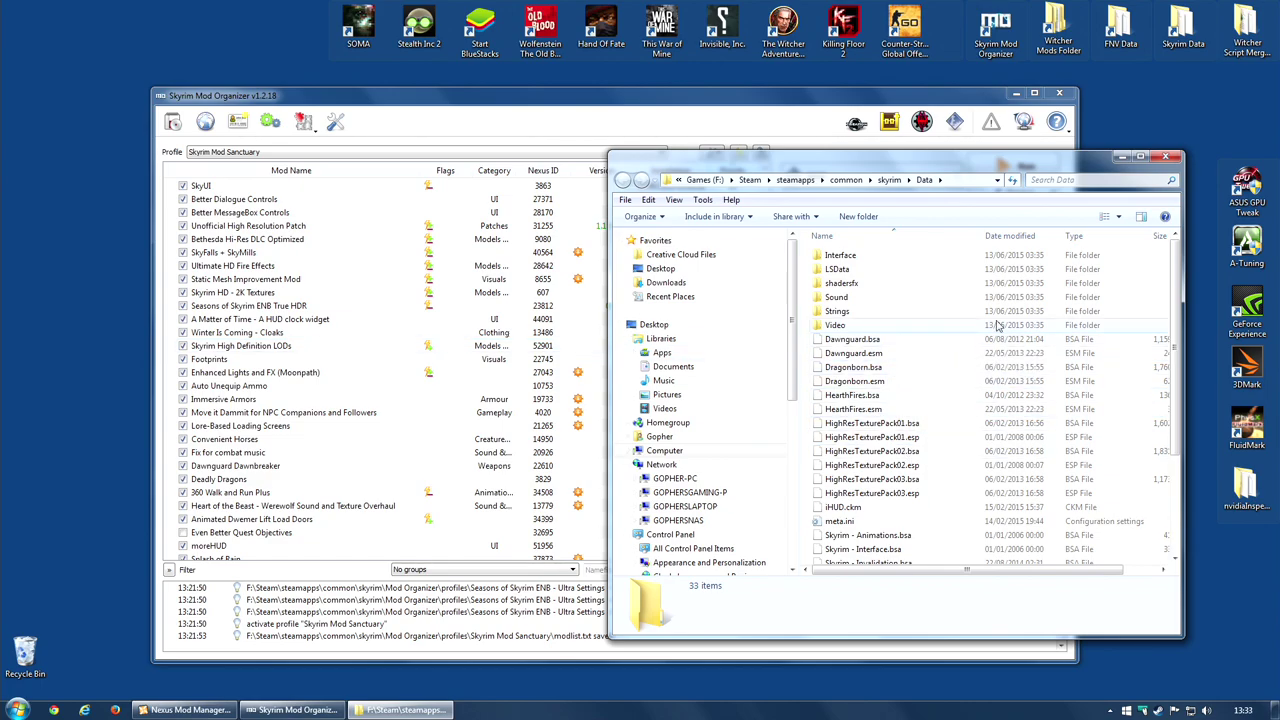
Browse from the skyrim folder into Mod Organizer\mods (131 folders), then raise Mod Organizer
click(890, 180)
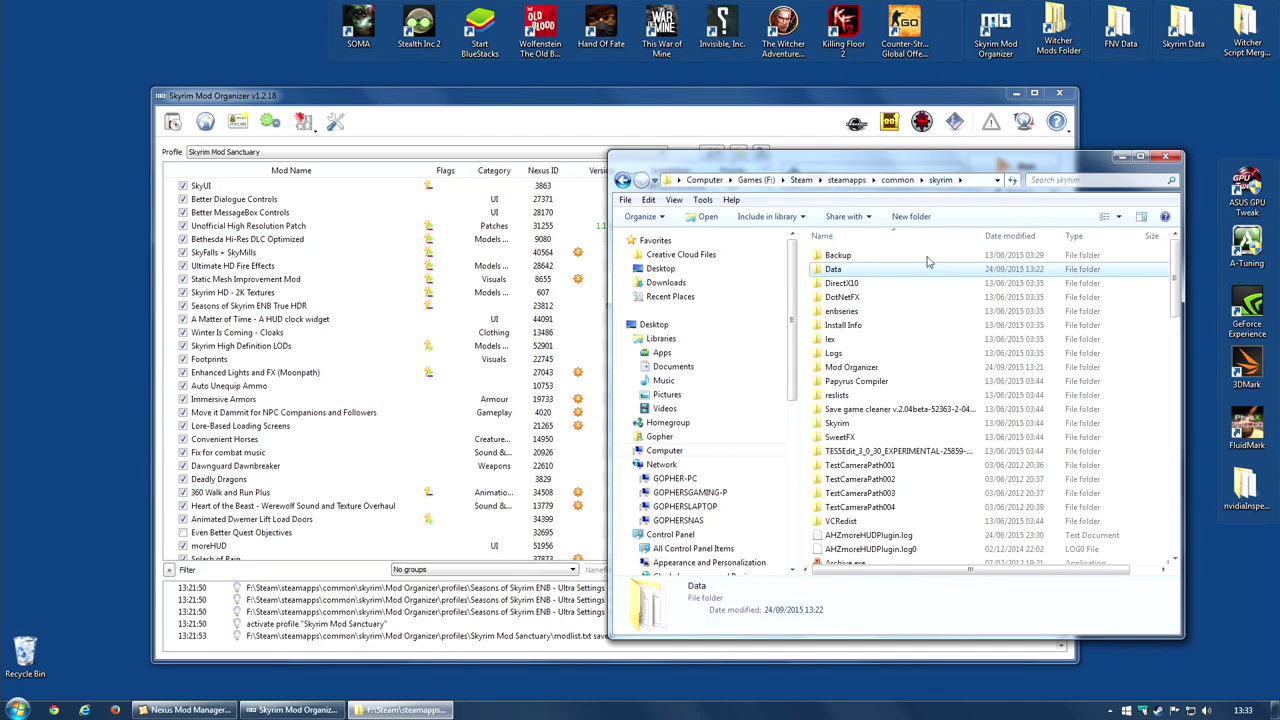
double_click(862, 369)
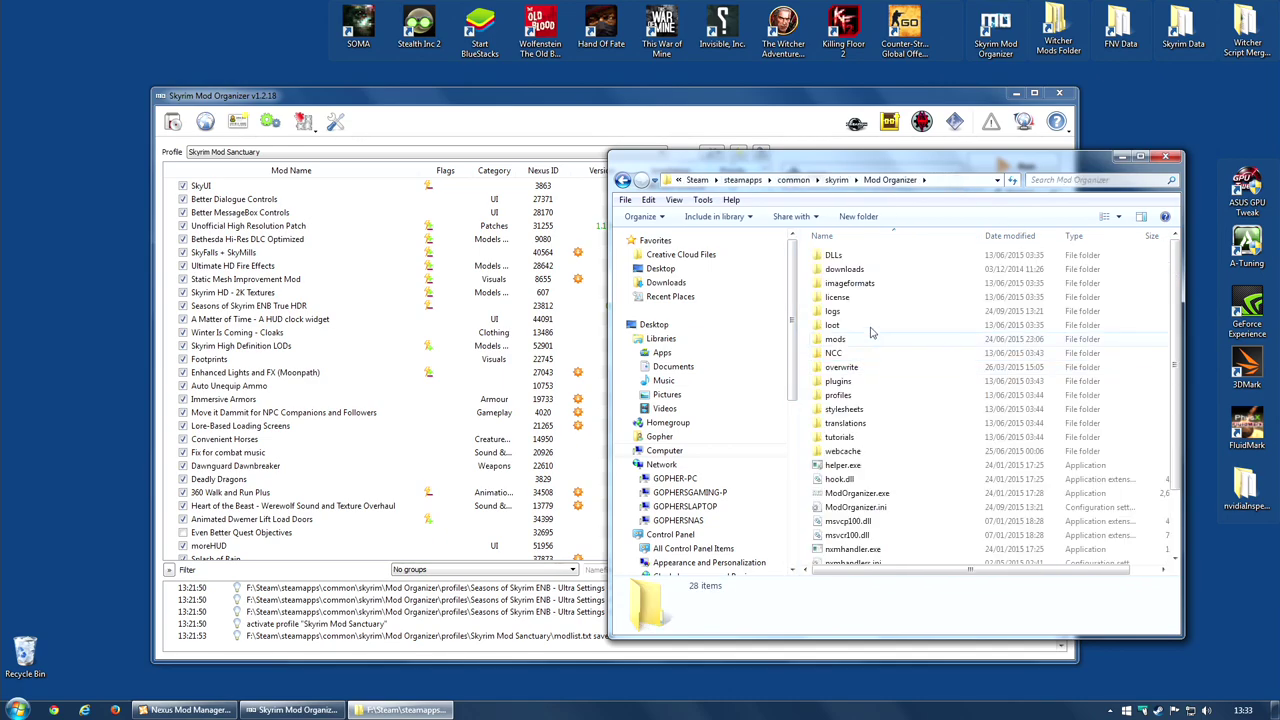
double_click(843, 341)
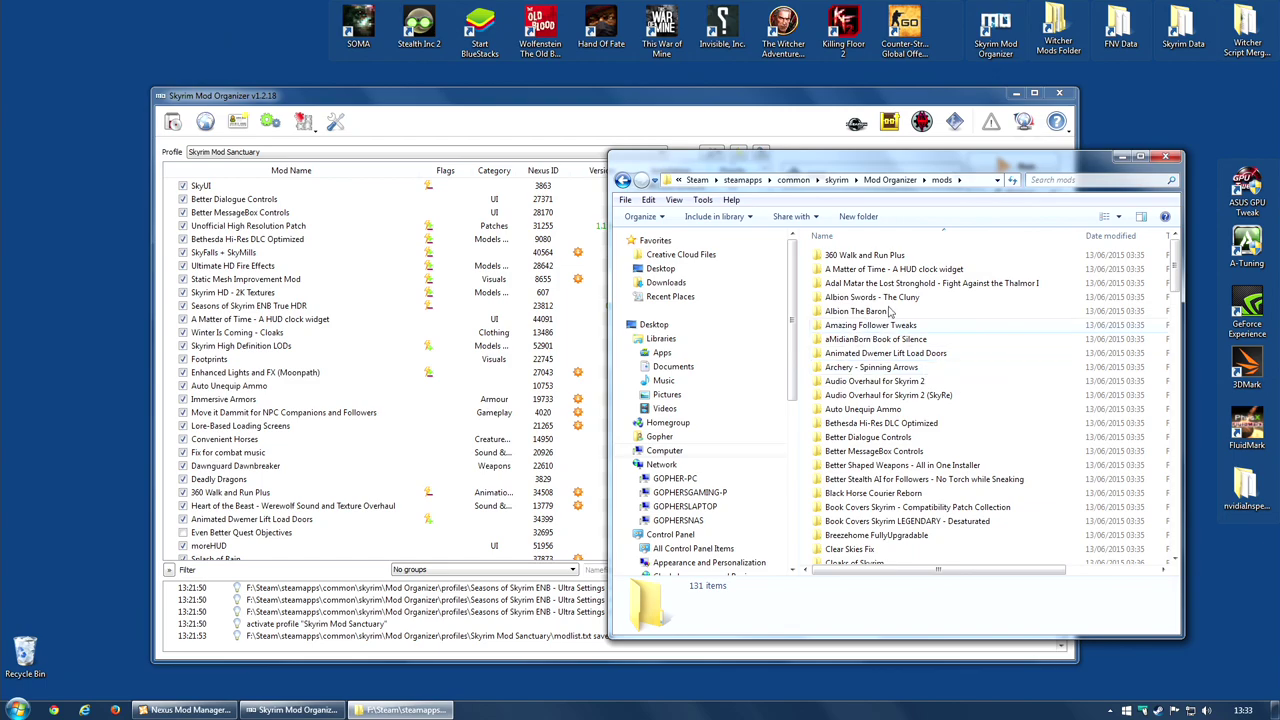
mouse_move(1177, 262)
mouse_down()
mouse_move(1172, 550)
mouse_move(1175, 275)
mouse_up()
click(622, 107)
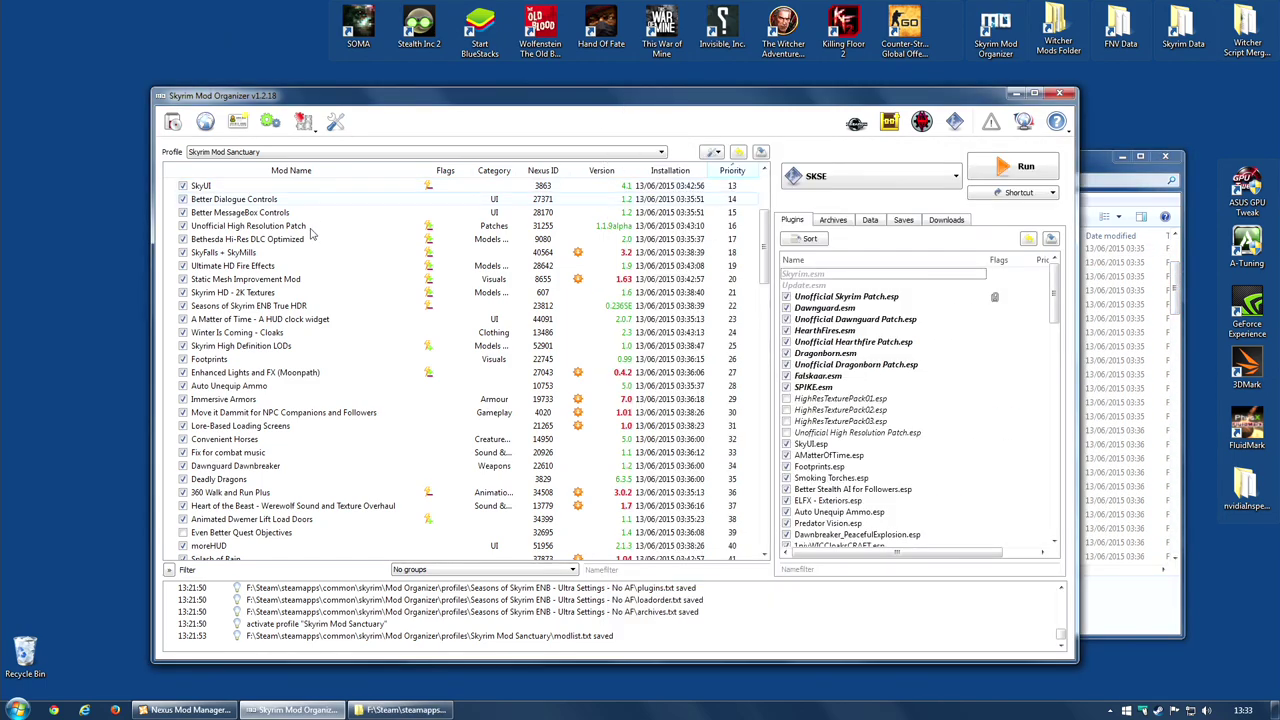
Close the Explorer mods window and scroll through Mod Organizer's mod and plugin lists
mouse_move(764, 240)
mouse_down()
mouse_move(772, 452)
mouse_move(766, 222)
mouse_up()
click(1124, 178)
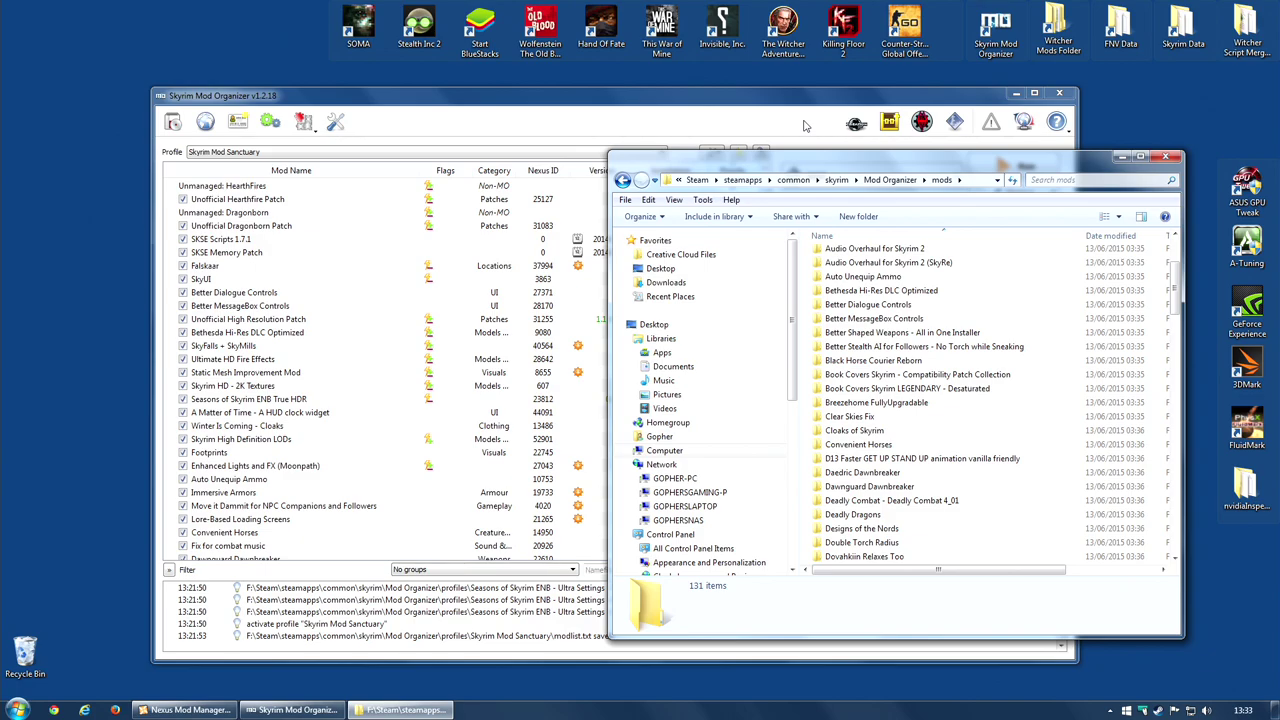
click(1165, 156)
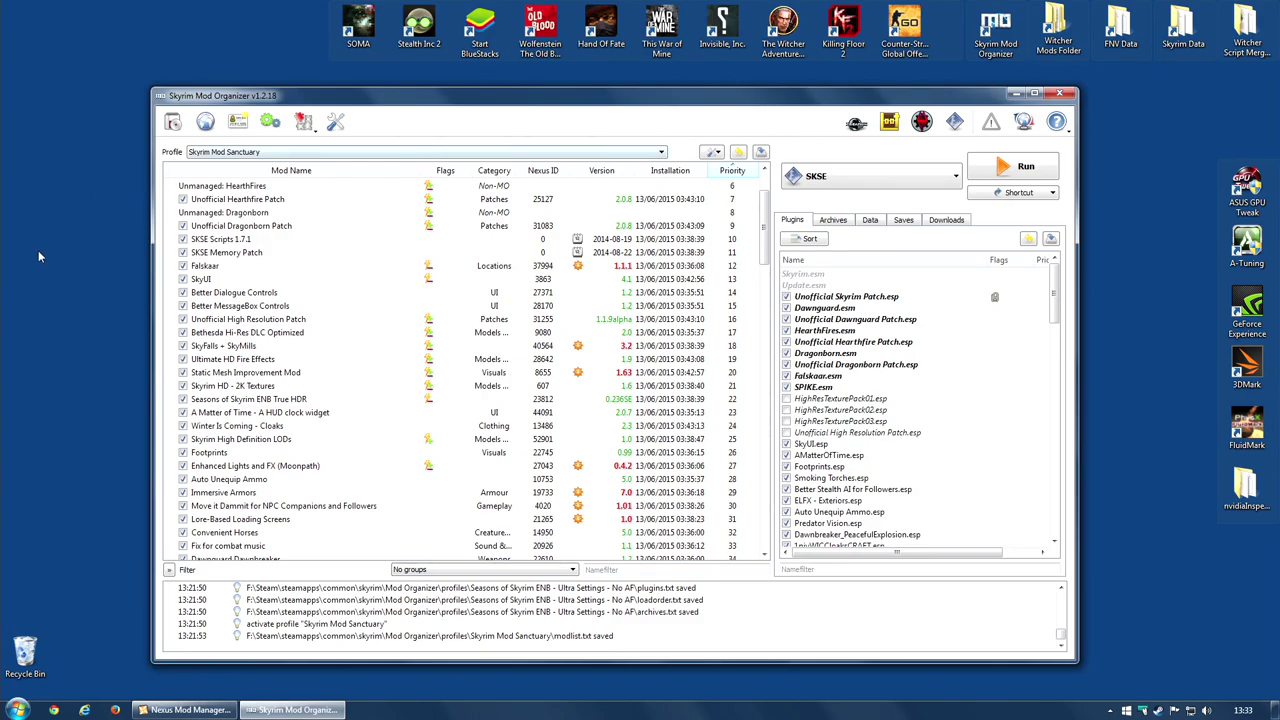
mouse_move(764, 230)
mouse_down()
mouse_move(764, 310)
mouse_move(764, 234)
mouse_up()
mouse_move(1056, 303)
mouse_down()
mouse_move(1057, 338)
mouse_move(1058, 290)
mouse_up()
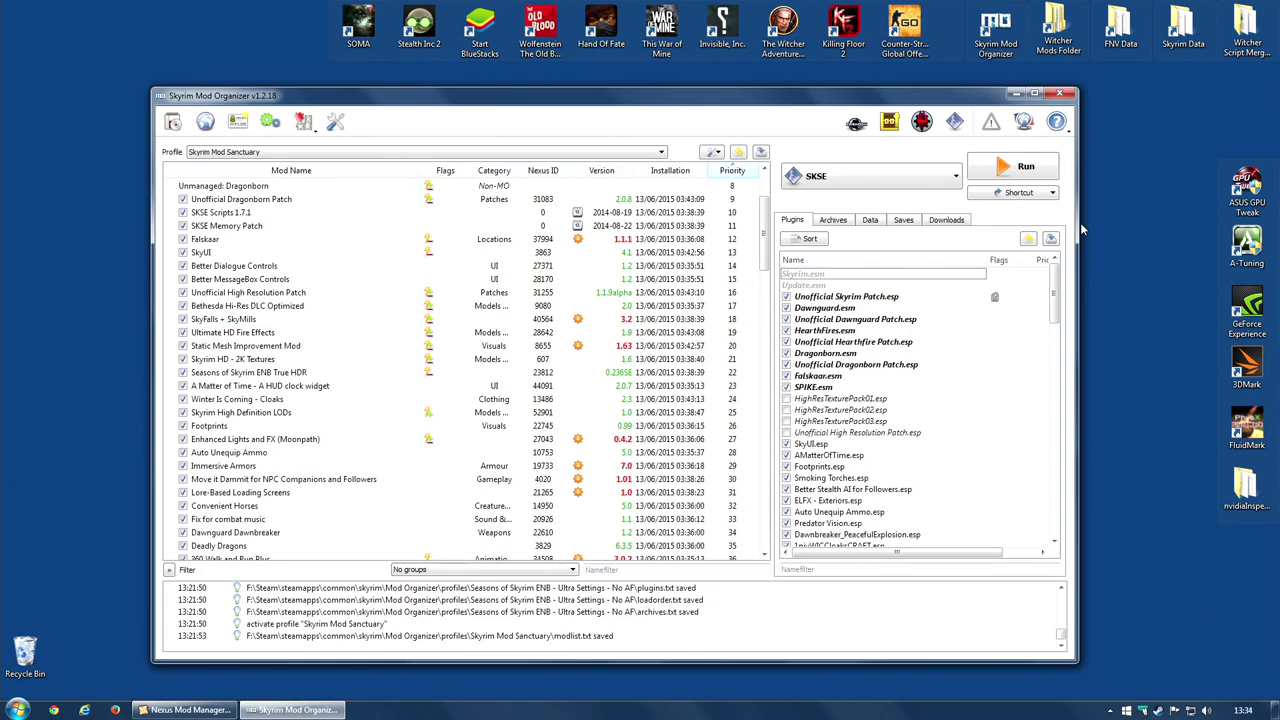
Reopen Skyrim's Data folder, scroll down to Update.esm, then close the window
double_click(1183, 30)
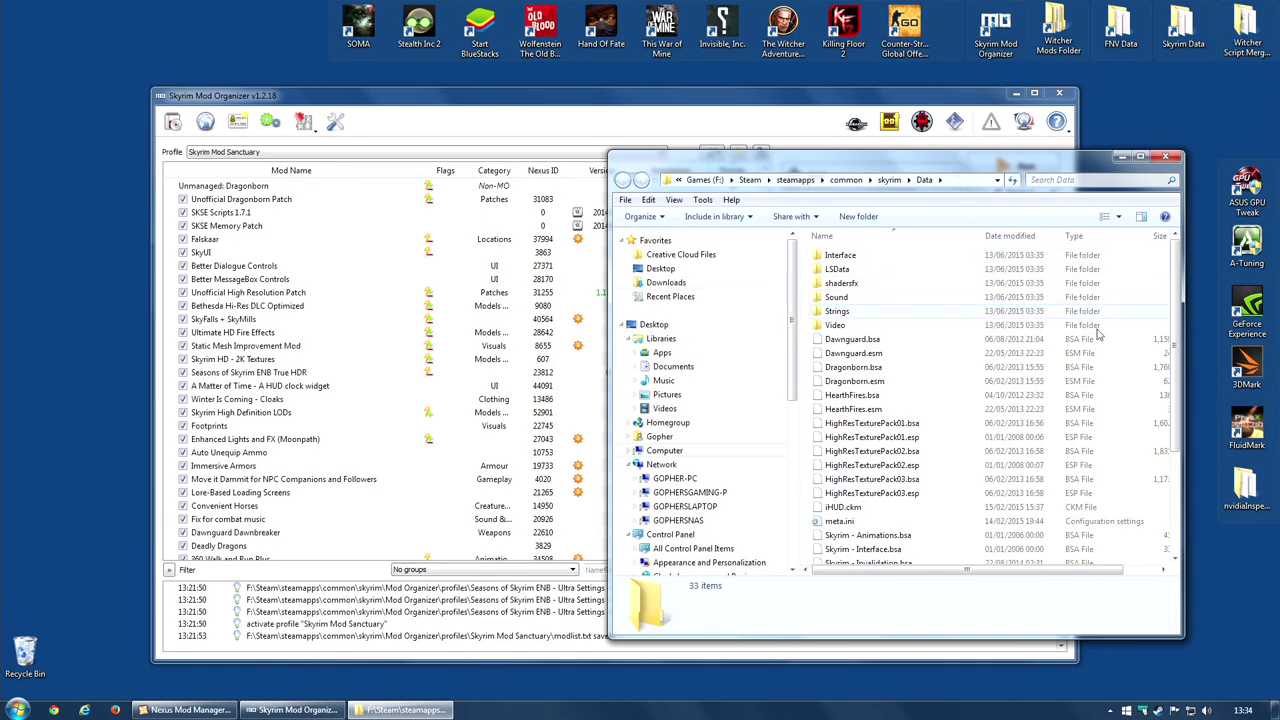
scroll(1181, 270, down, 4)
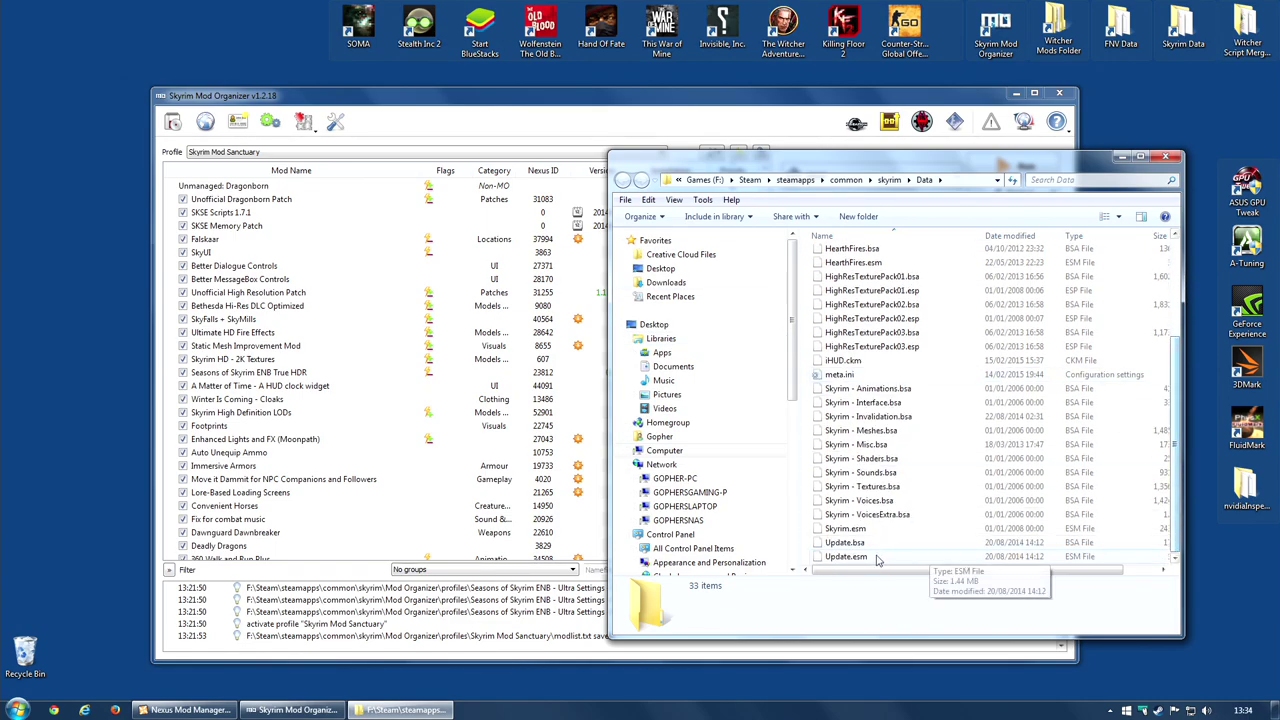
click(1166, 157)
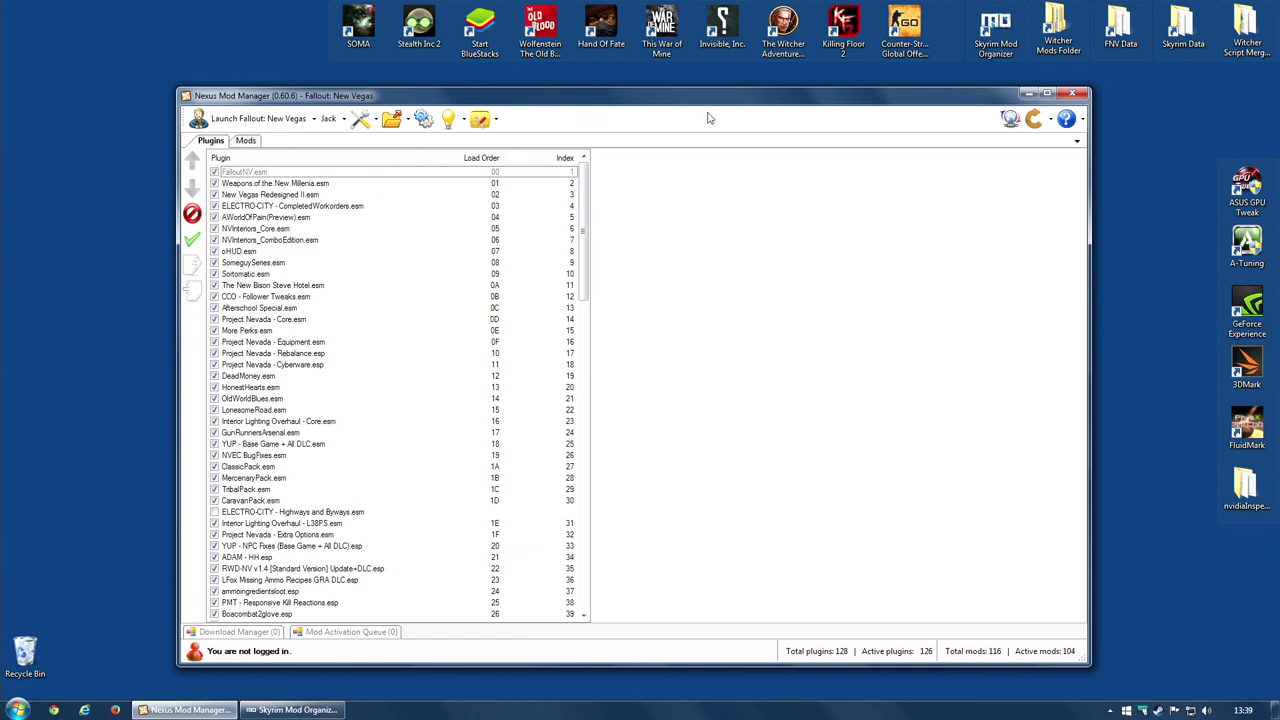
drag(802, 101, 837, 91)
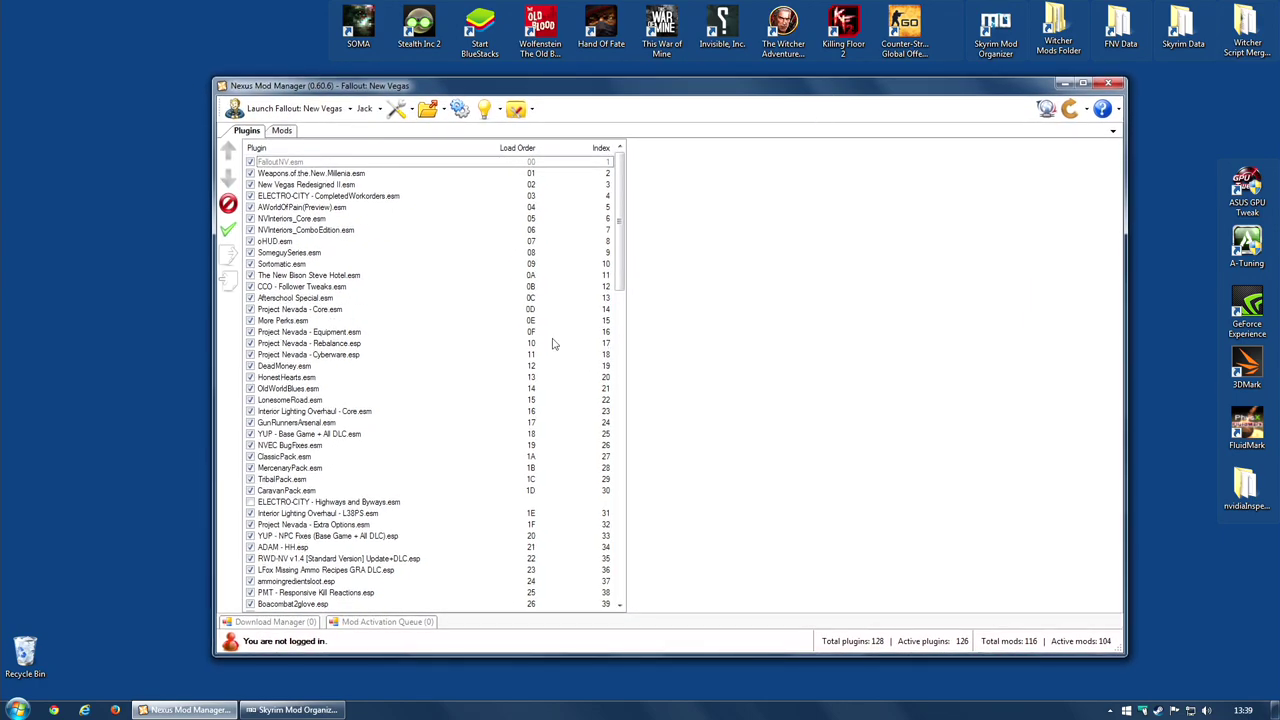
click(380, 110)
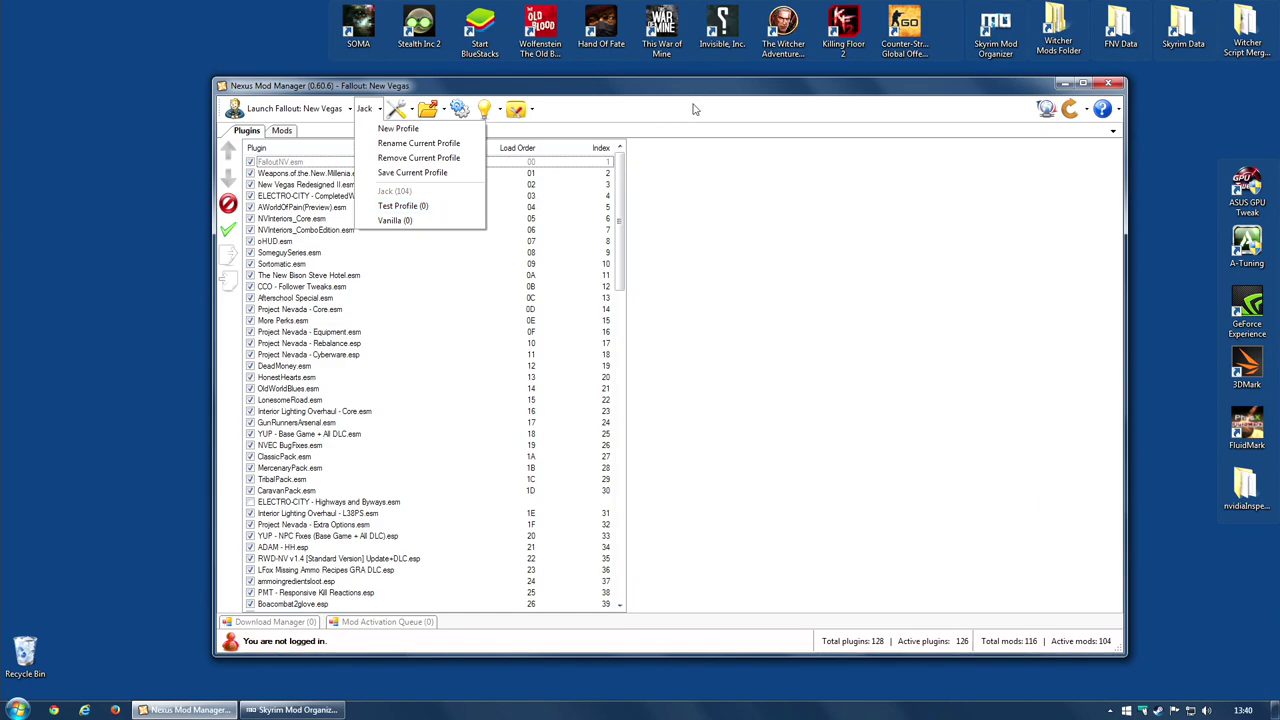
click(651, 113)
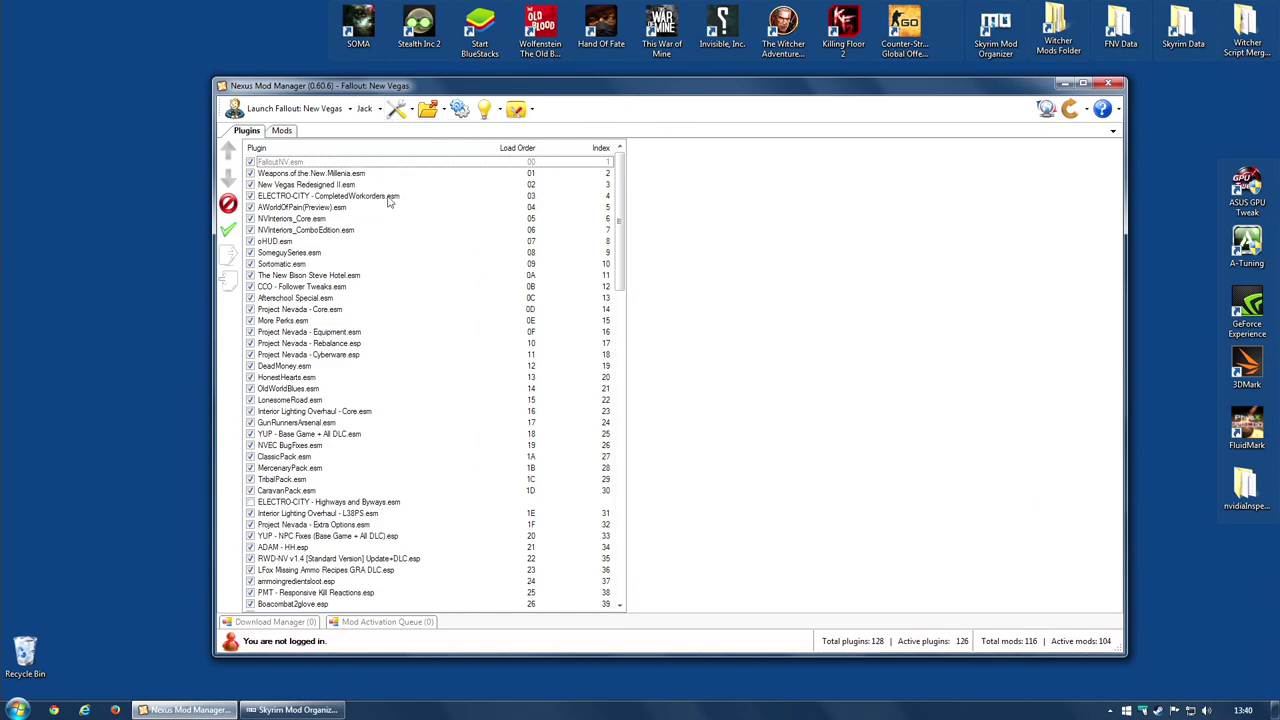
click(620, 585)
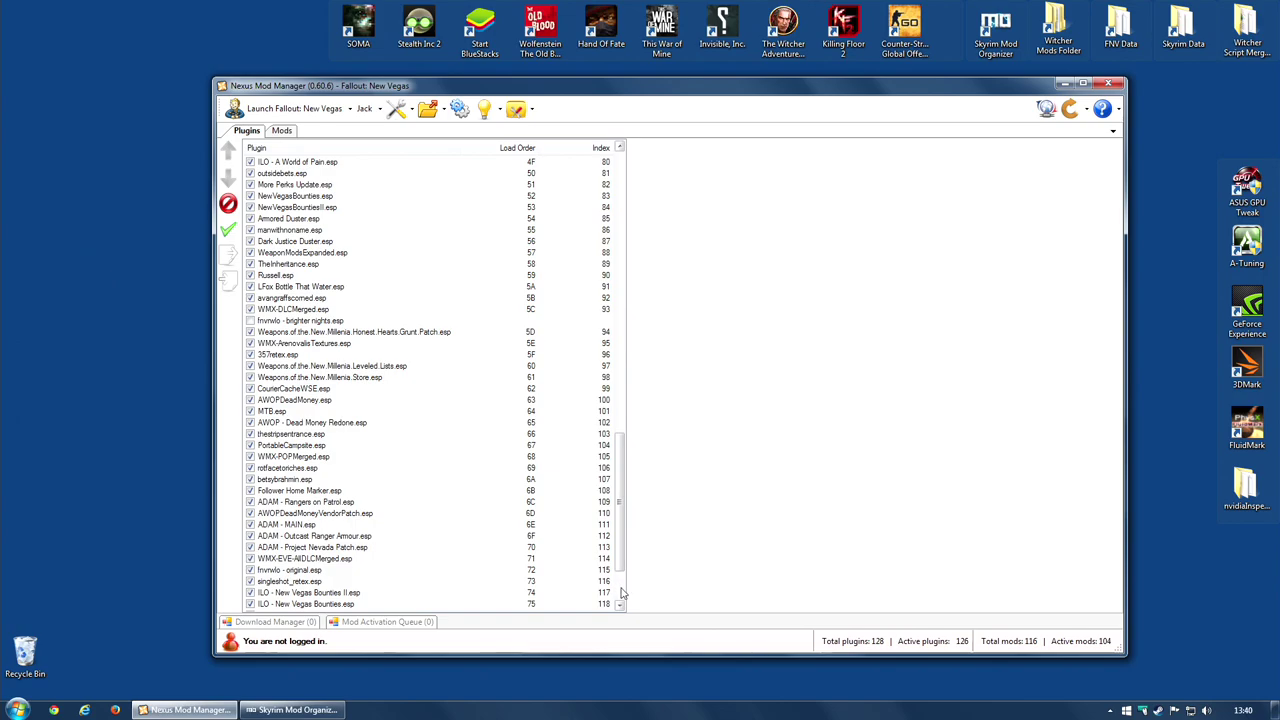
drag(620, 592, 622, 280)
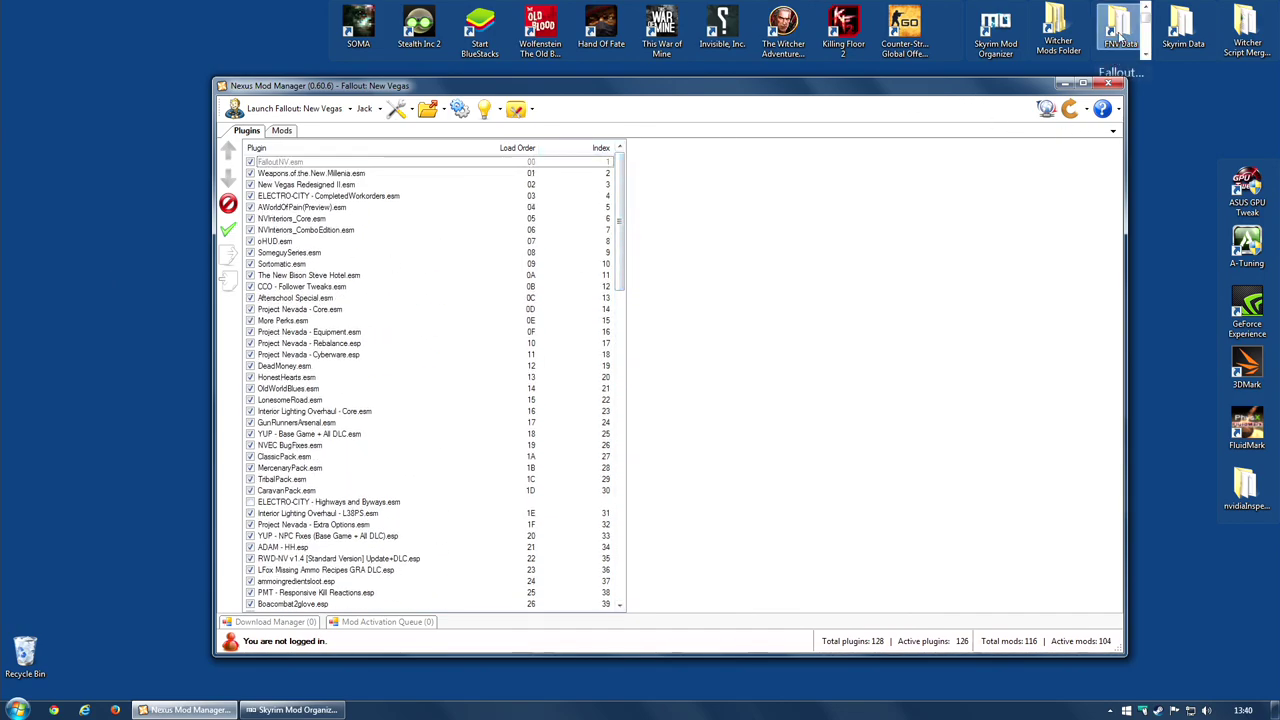
Open the Fallout New Vegas Data folder (214 items) at the upper left, then raise Nexus Mod Manager
double_click(1121, 36)
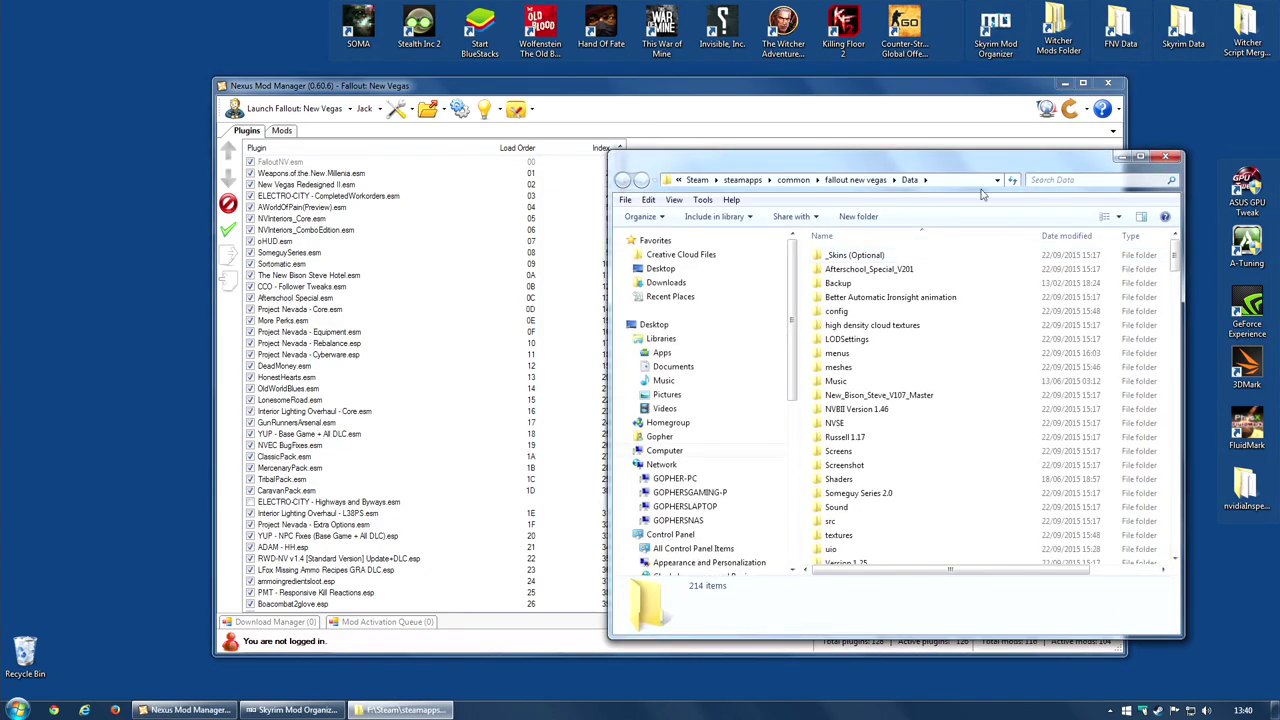
drag(979, 166, 416, 88)
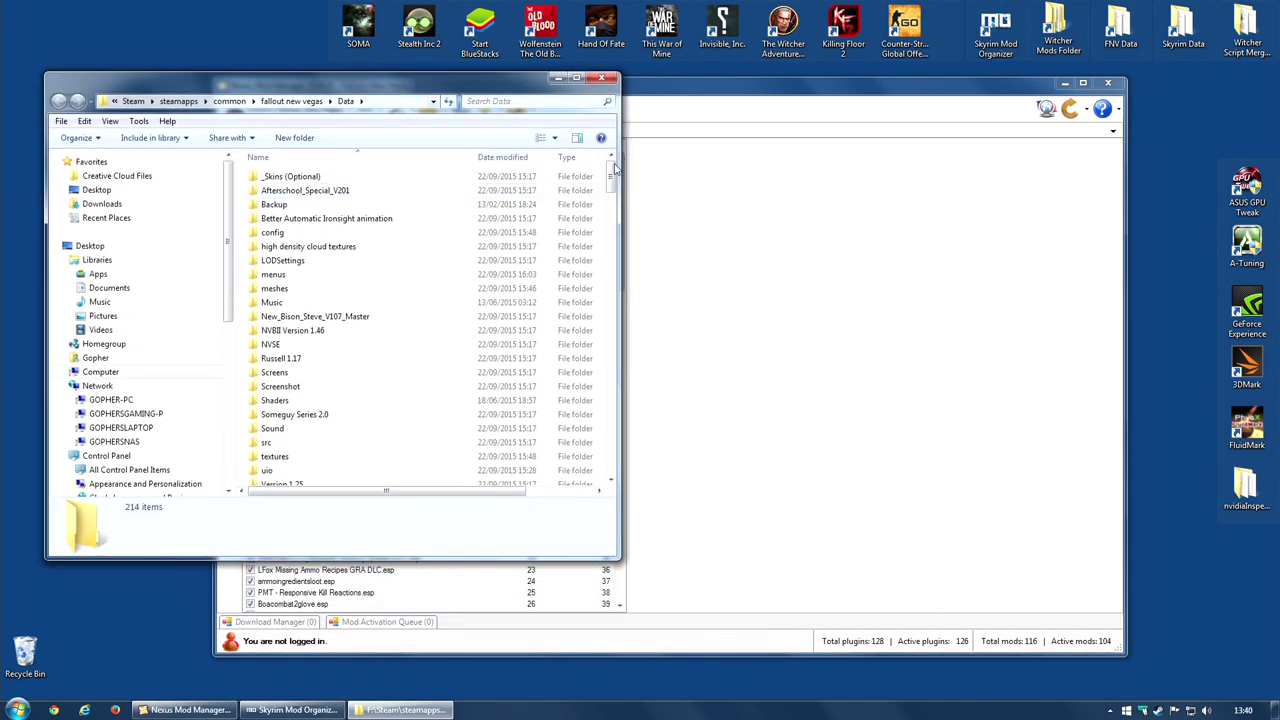
mouse_move(616, 170)
mouse_down()
mouse_move(636, 473)
mouse_move(634, 200)
mouse_move(615, 186)
mouse_up()
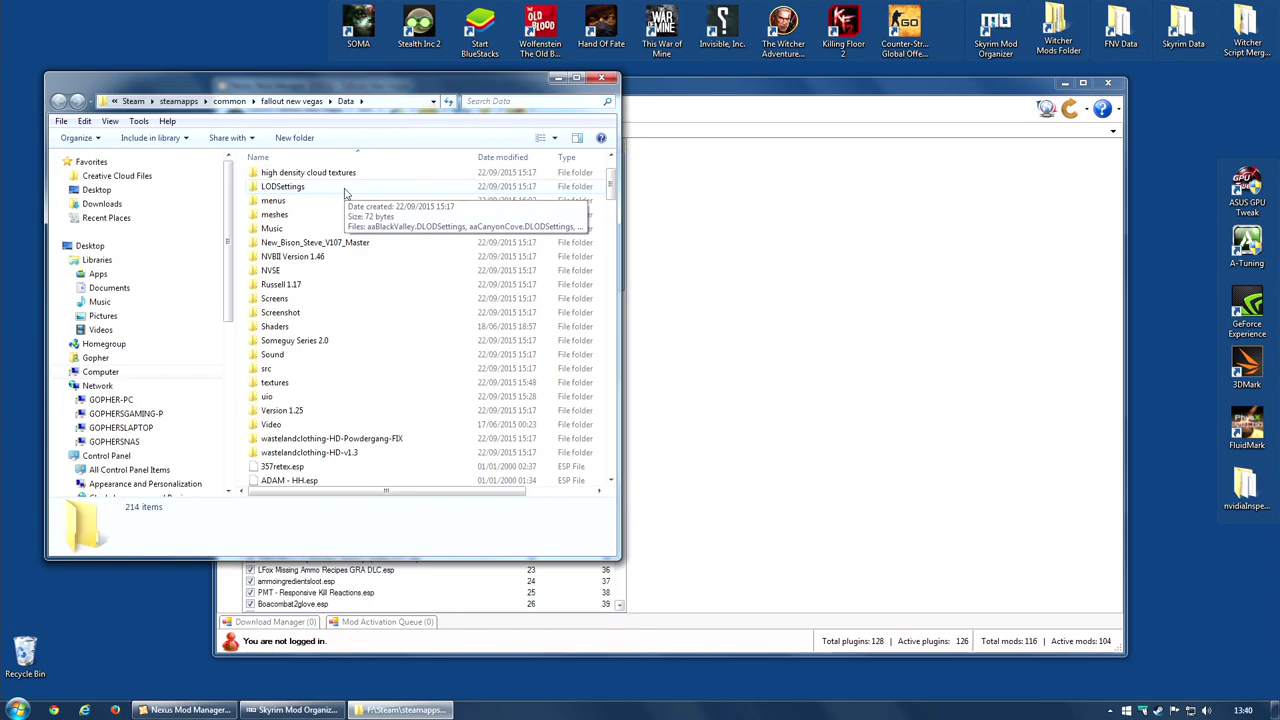
mouse_move(611, 182)
mouse_down()
mouse_move(615, 462)
mouse_move(617, 178)
mouse_up()
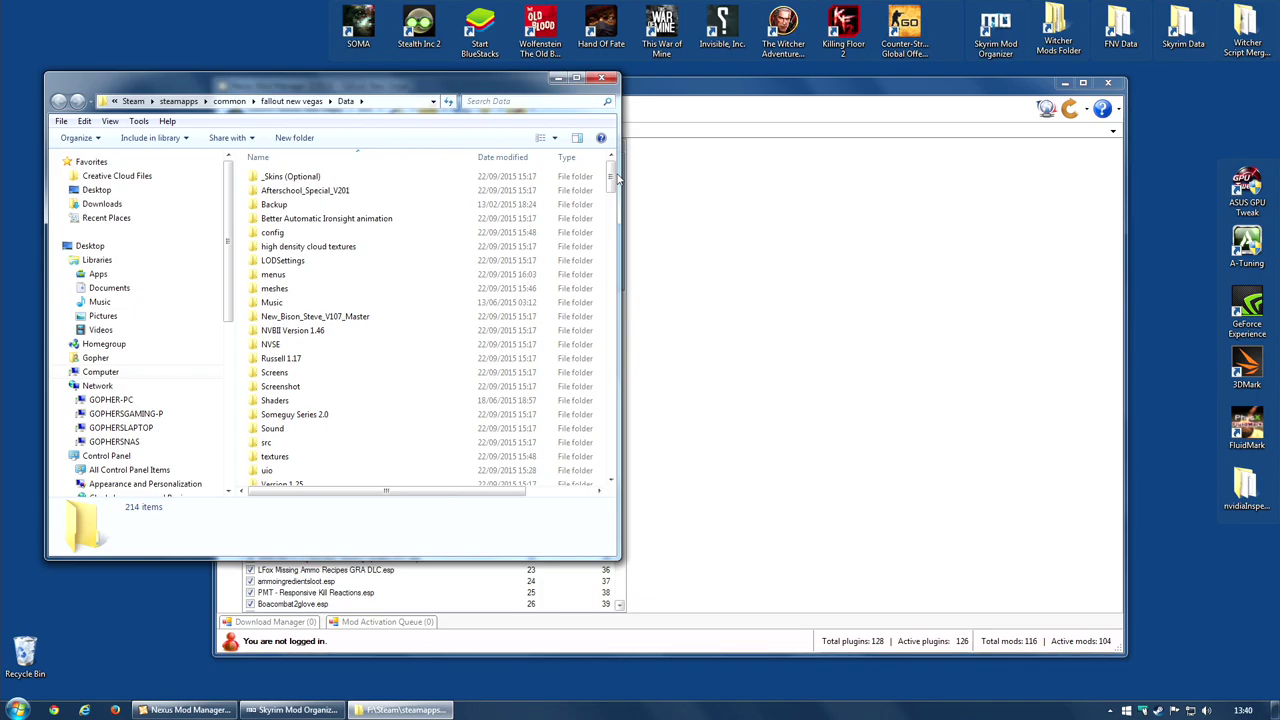
click(729, 146)
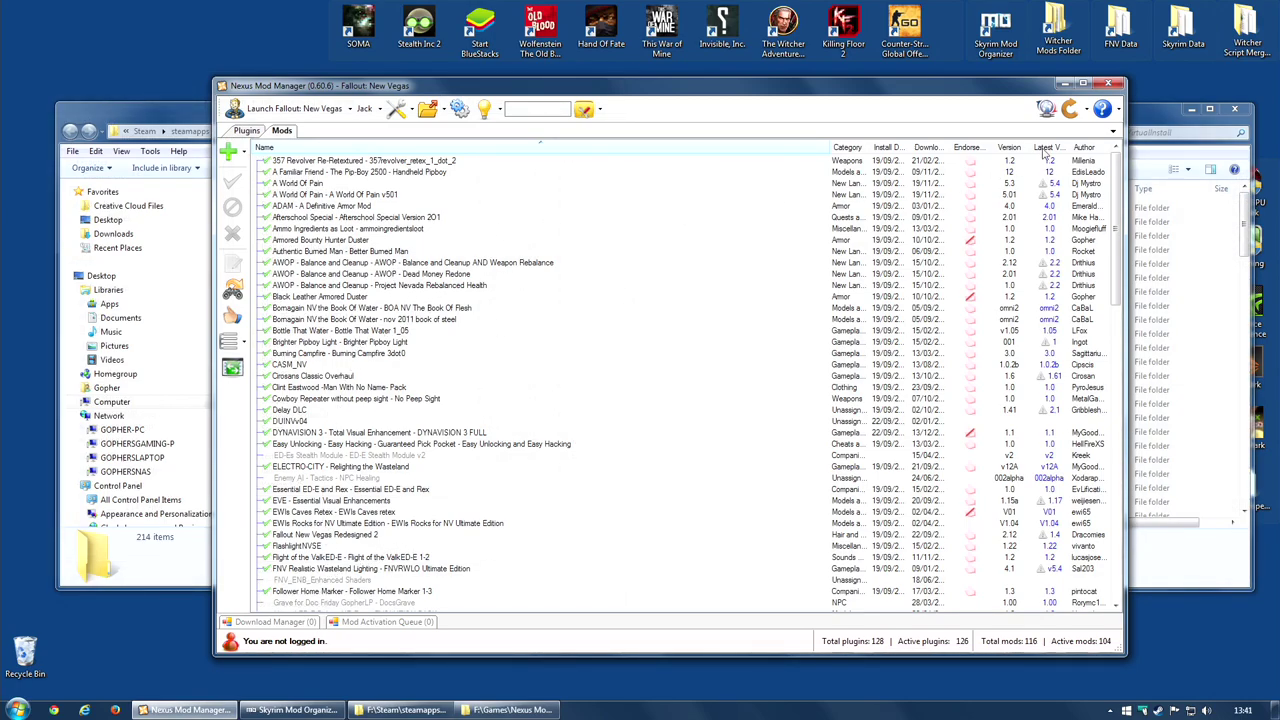
Read the first mod's description and set the Data and VirtualInstall (107 items) windows side by side
click(1140, 124)
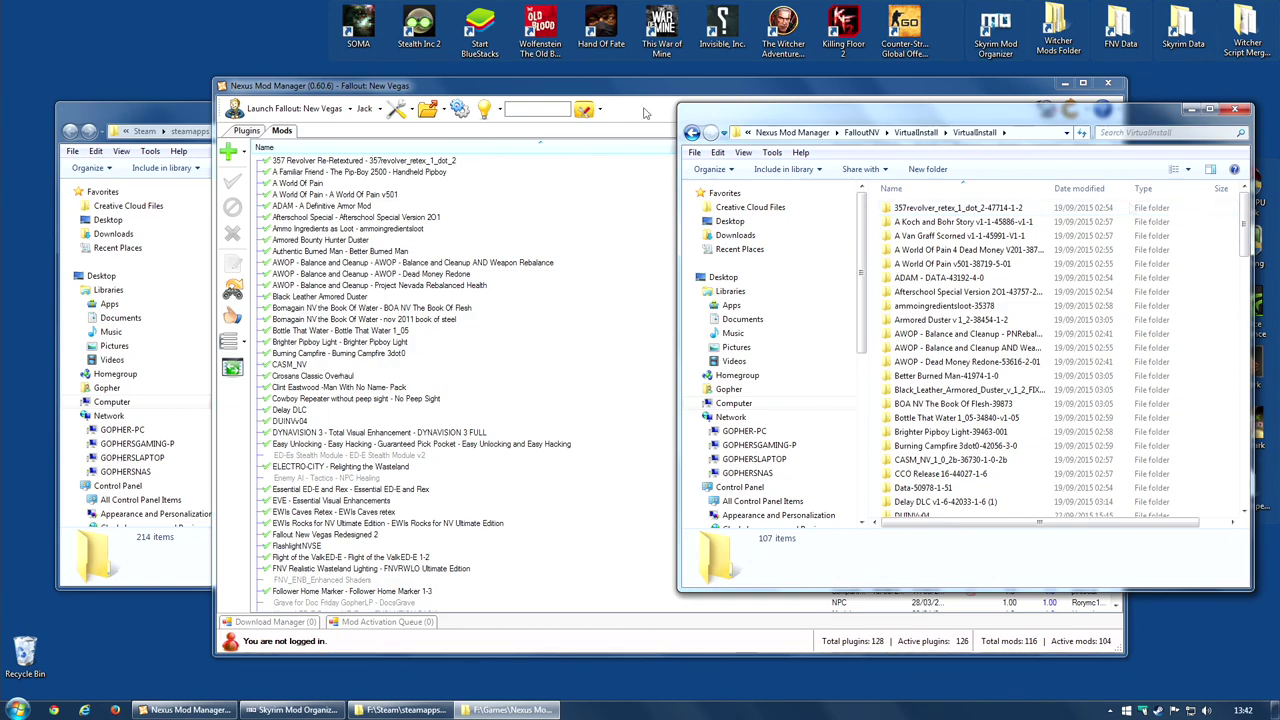
click(342, 162)
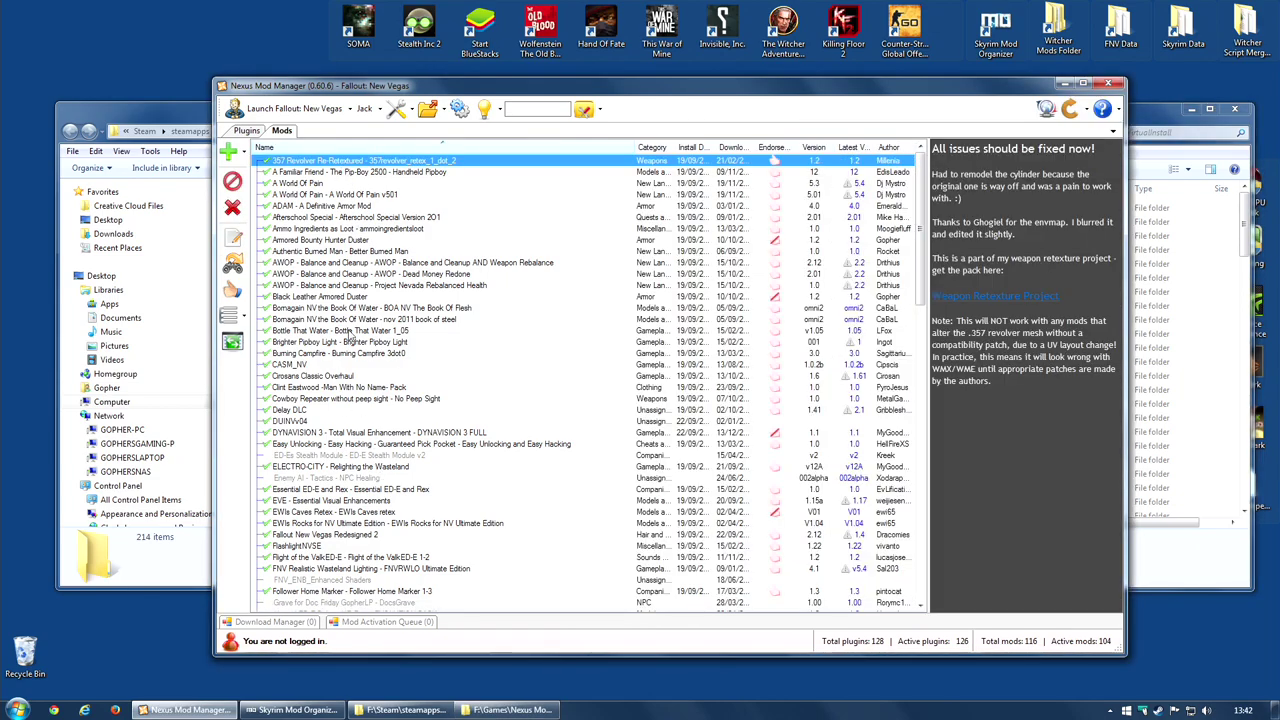
click(160, 128)
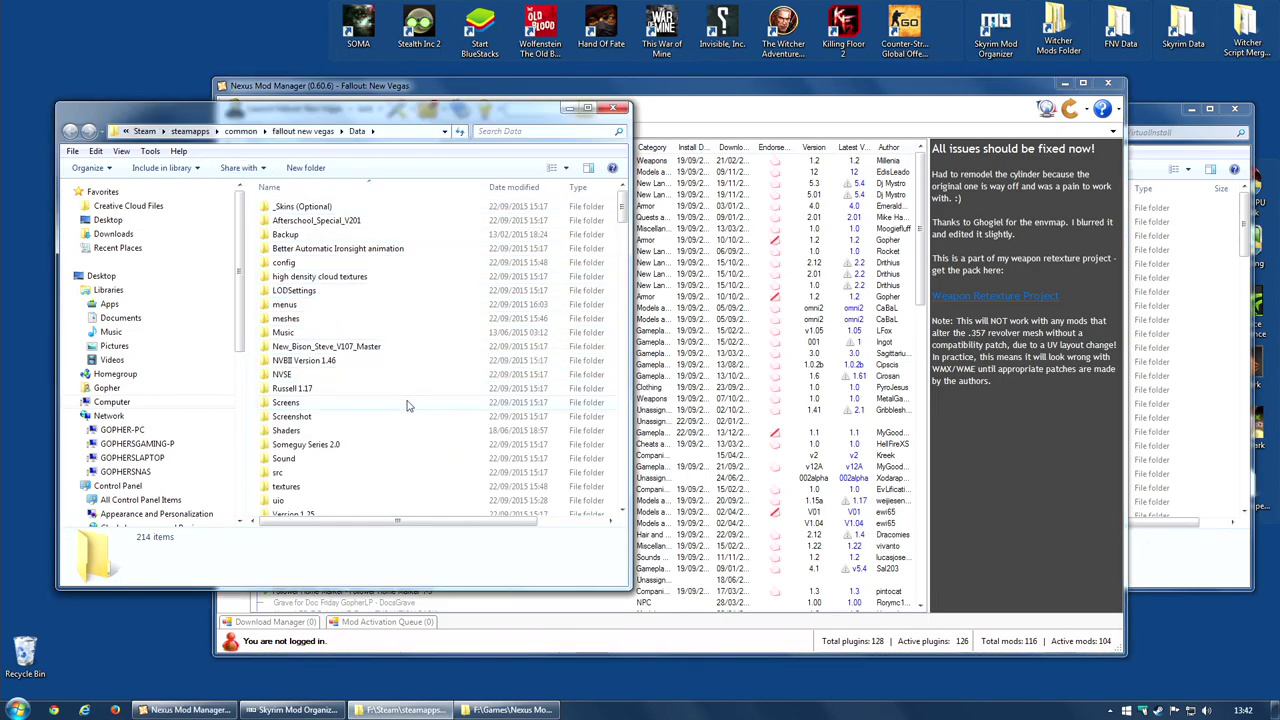
click(1151, 123)
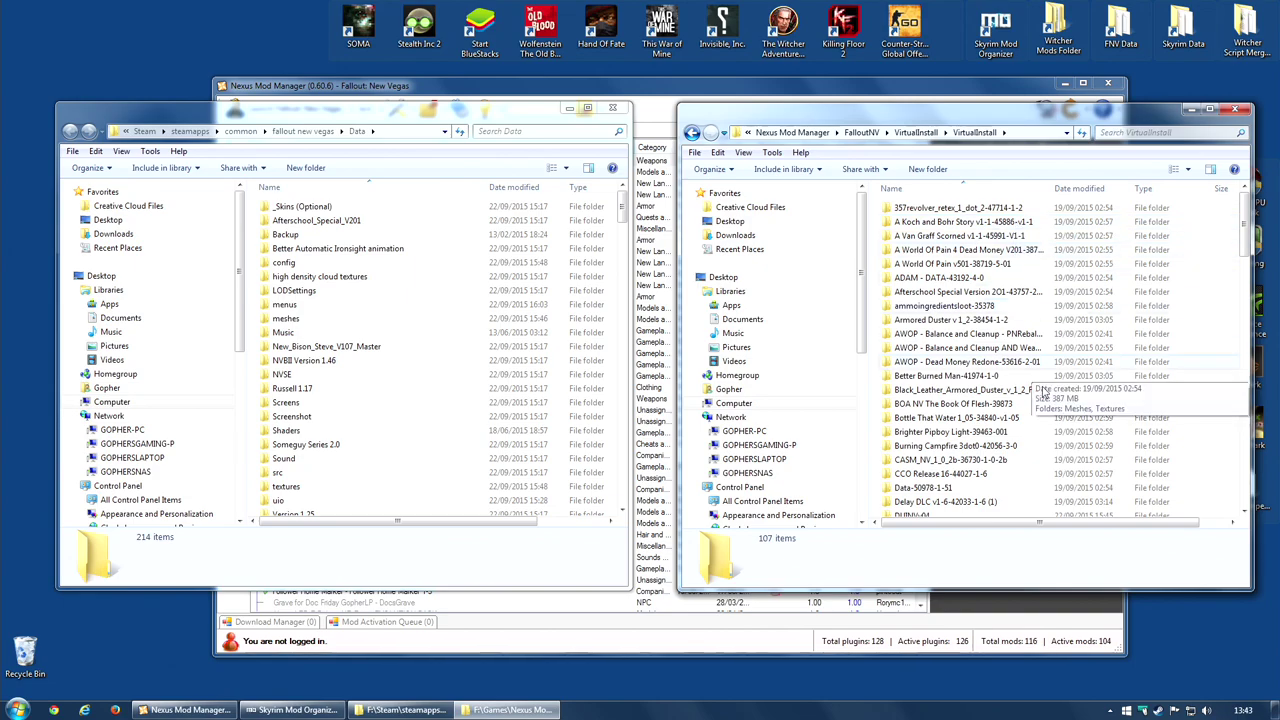
scroll(955, 320, down, 15)
Open VirtualInstall's nvse config\nvse folder in the right Explorer window
click(930, 468)
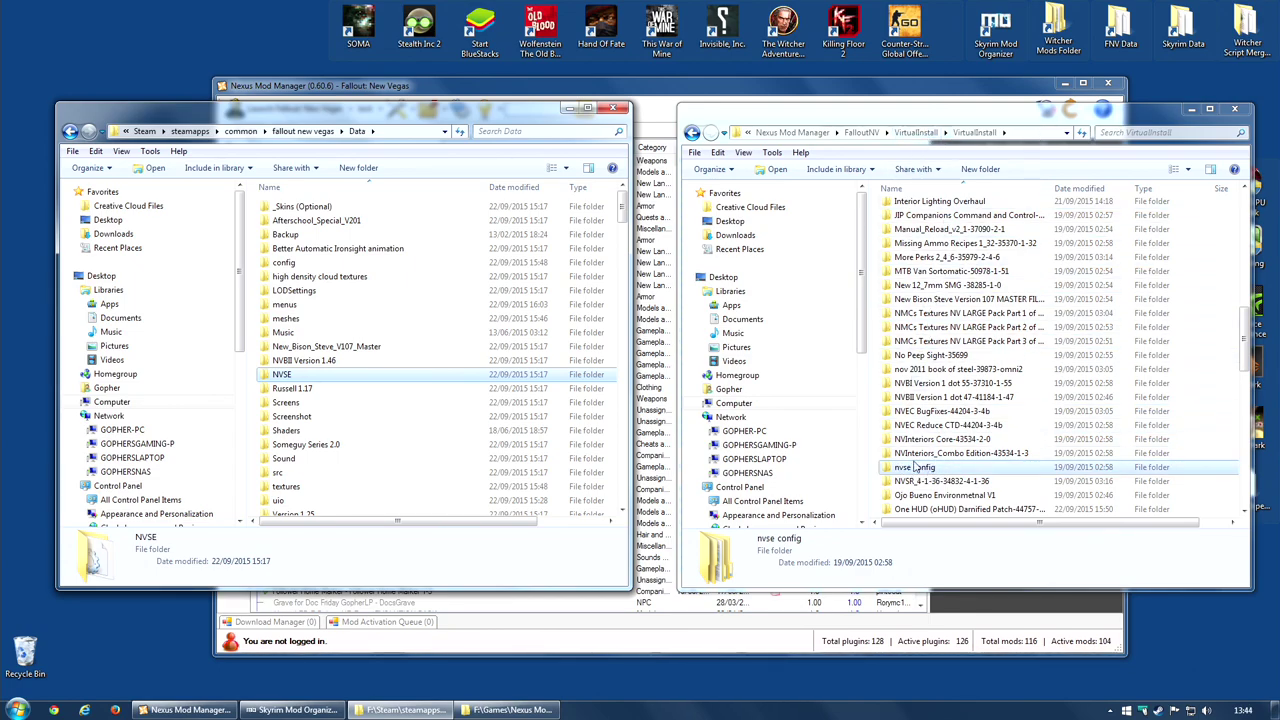
double_click(912, 467)
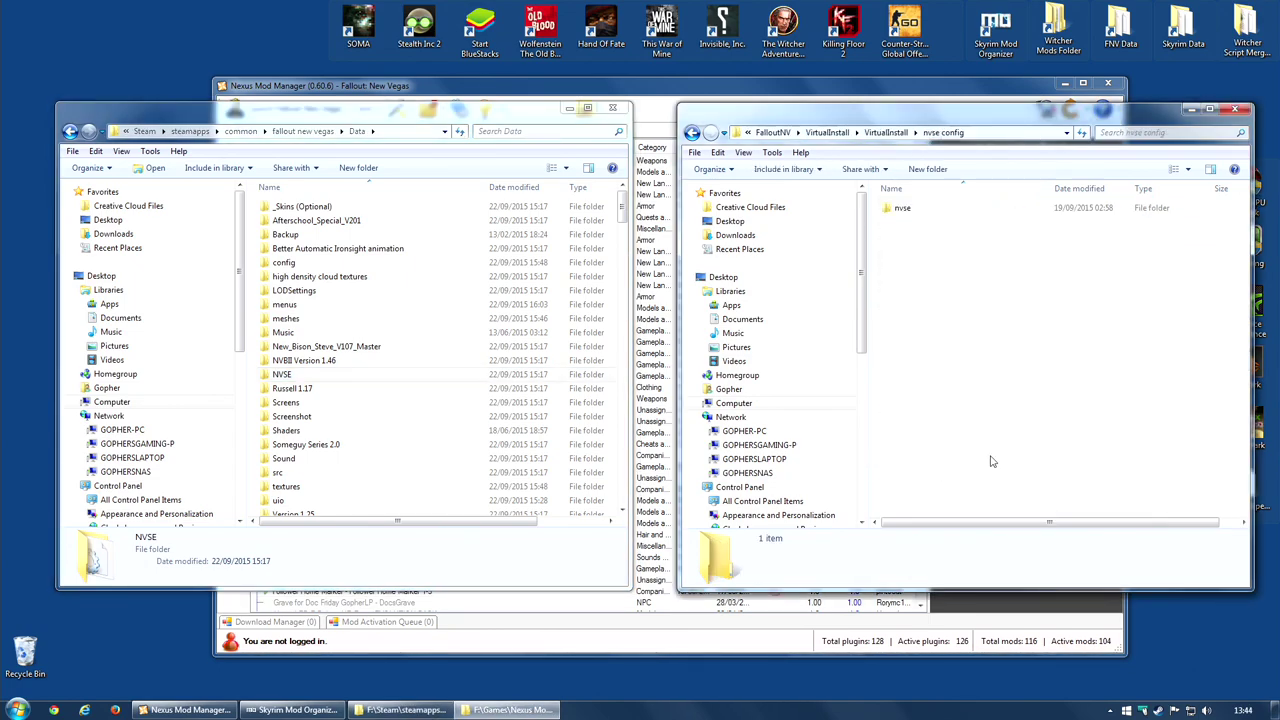
click(910, 208)
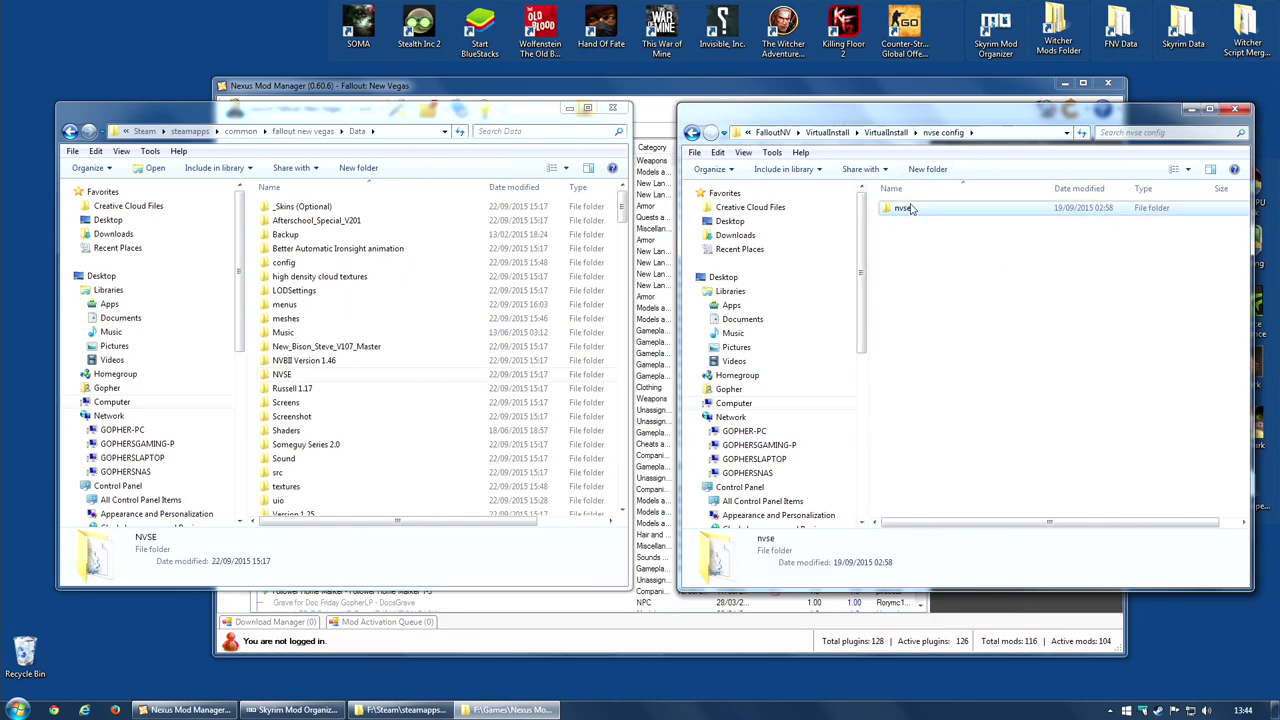
double_click(910, 208)
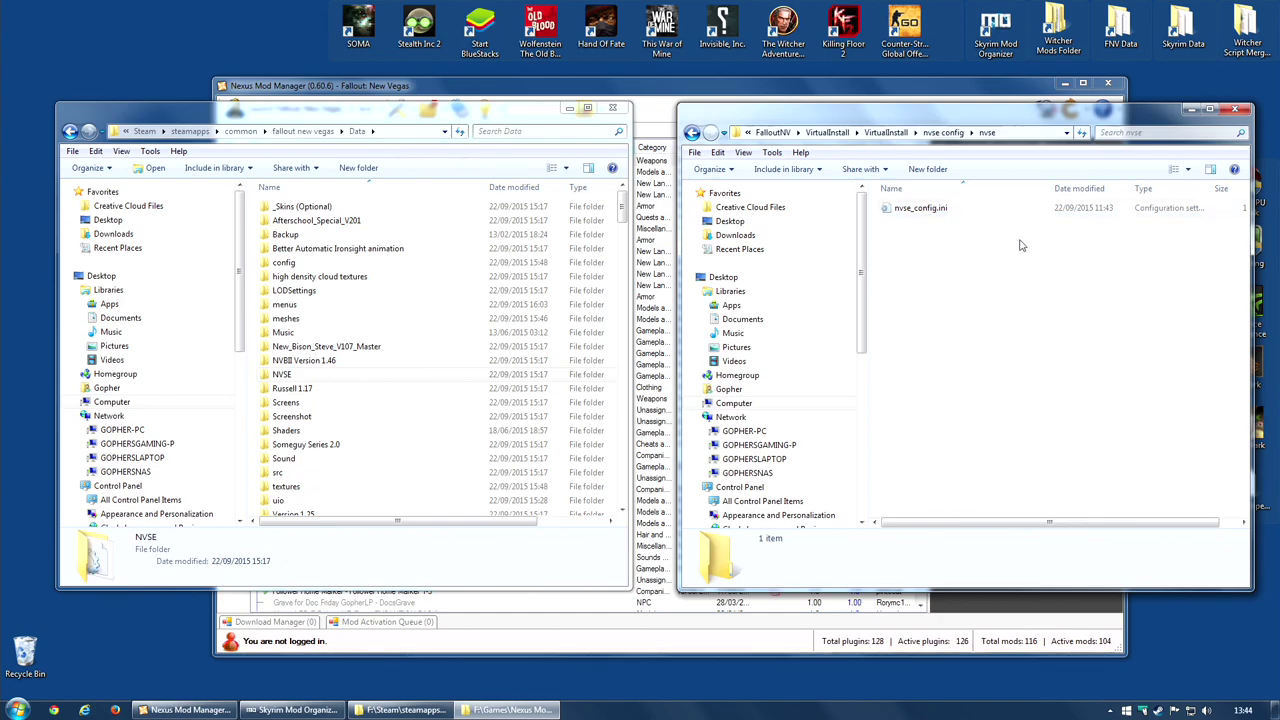
Open the game Data's NVSE folder and bring up actions for VirtualInstall's nvse_config.ini
double_click(295, 376)
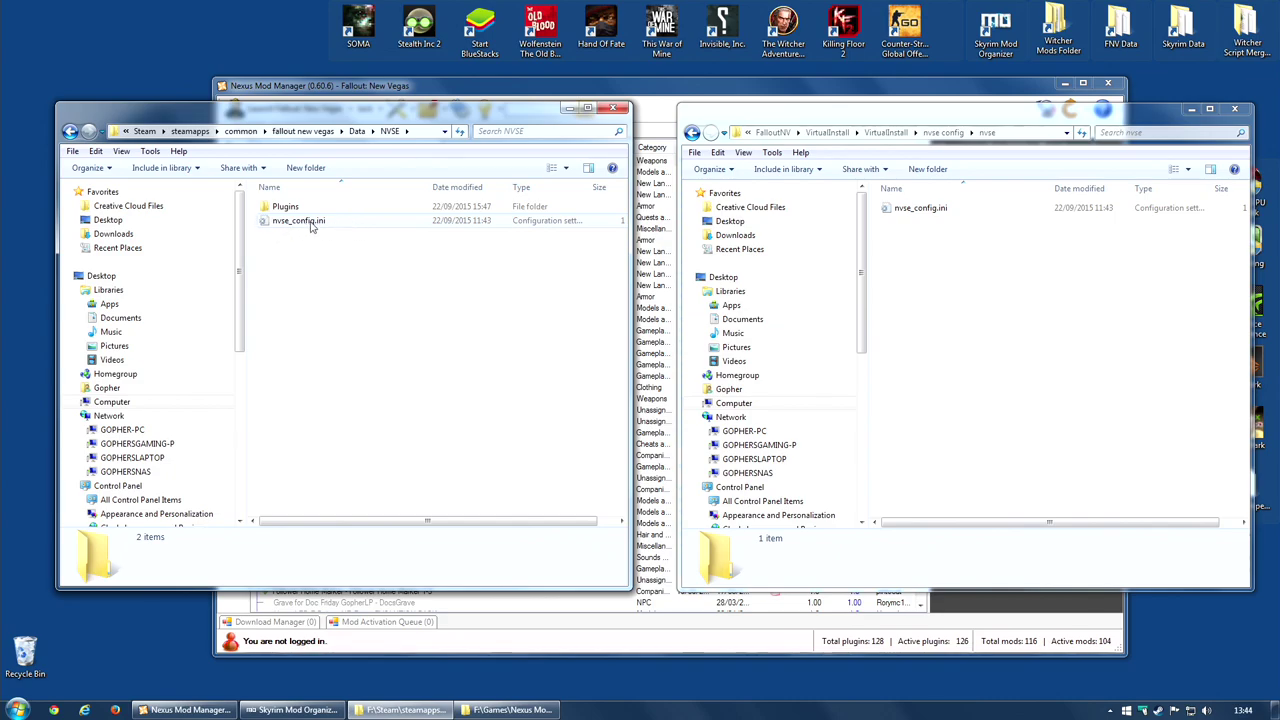
click(914, 210)
right_click(915, 210)
Edit both the VirtualInstall and game NVSE copies of nvse_config.ini in Notepad++
click(991, 277)
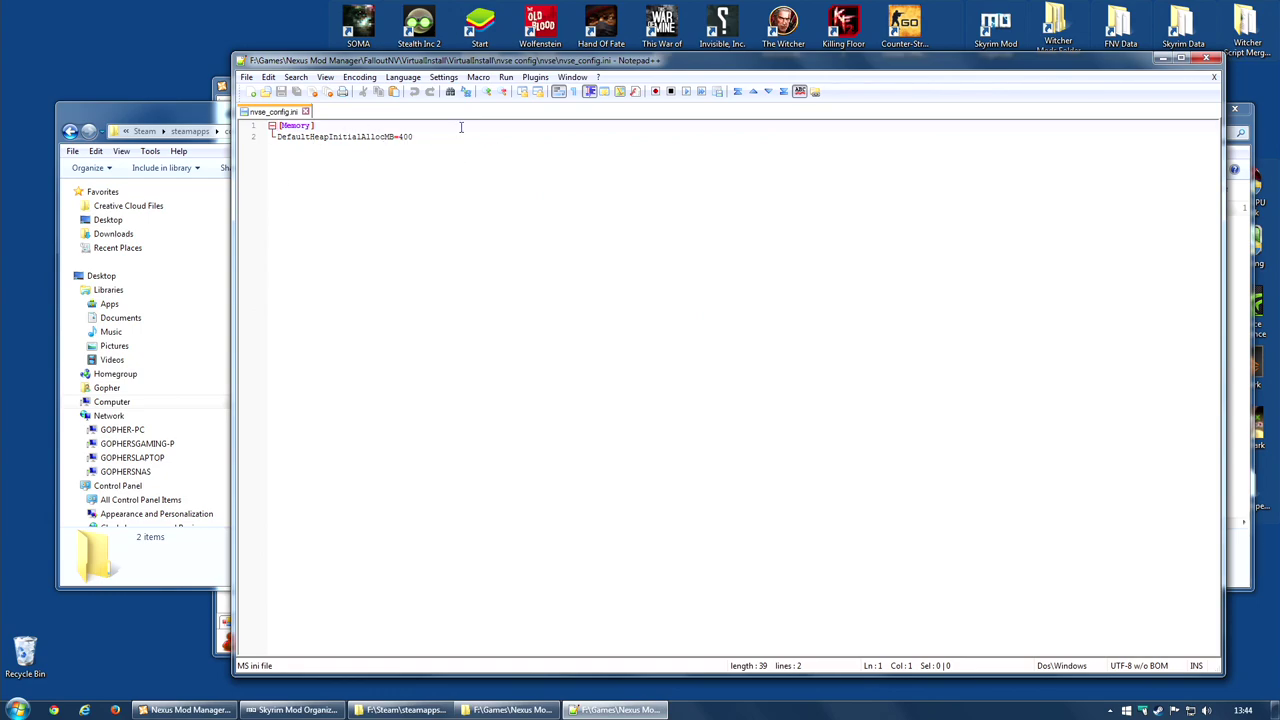
click(154, 107)
click(298, 220)
right_click(298, 222)
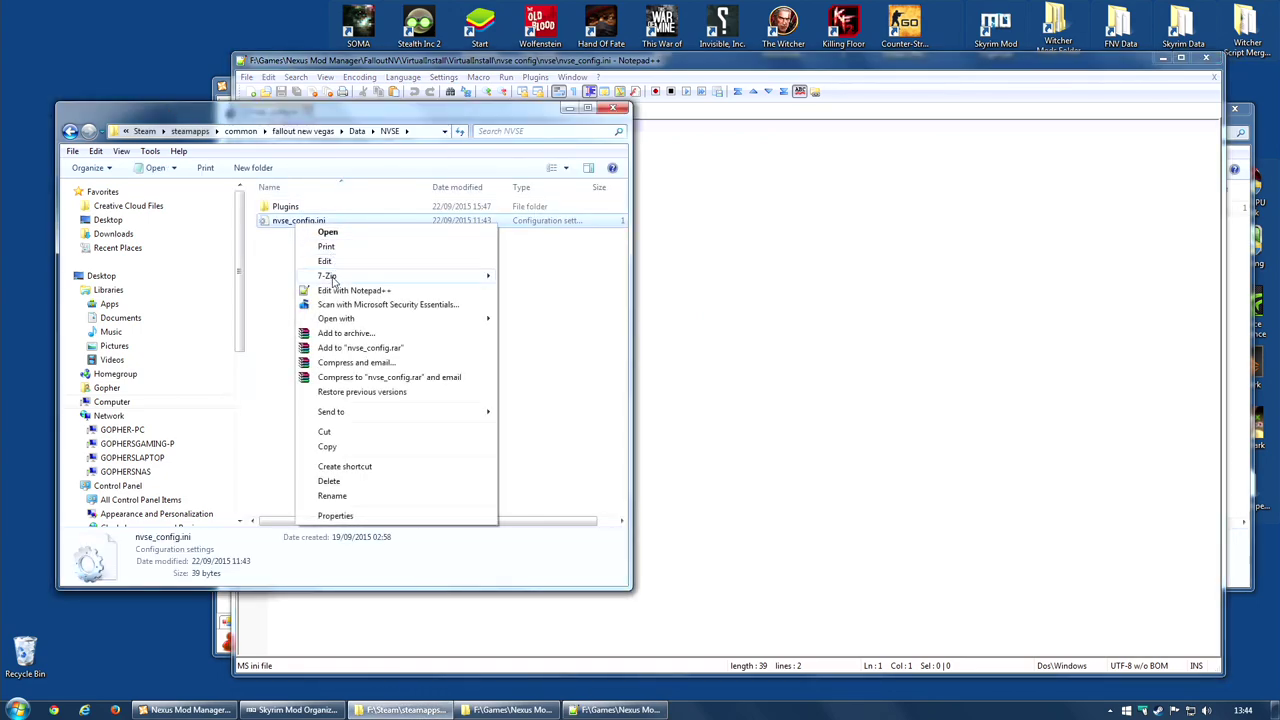
click(335, 290)
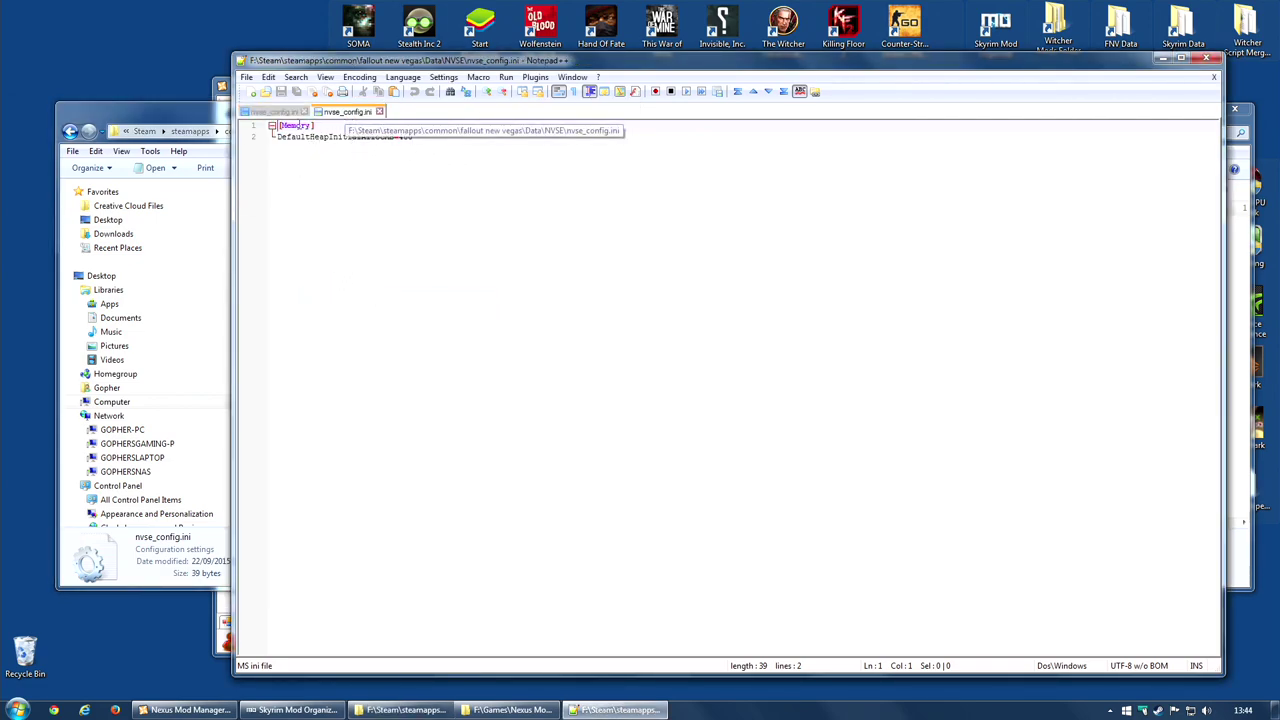
Compare the two nvse_config.ini tabs, close the game copy's tab, and raise the VirtualInstall folder
click(273, 112)
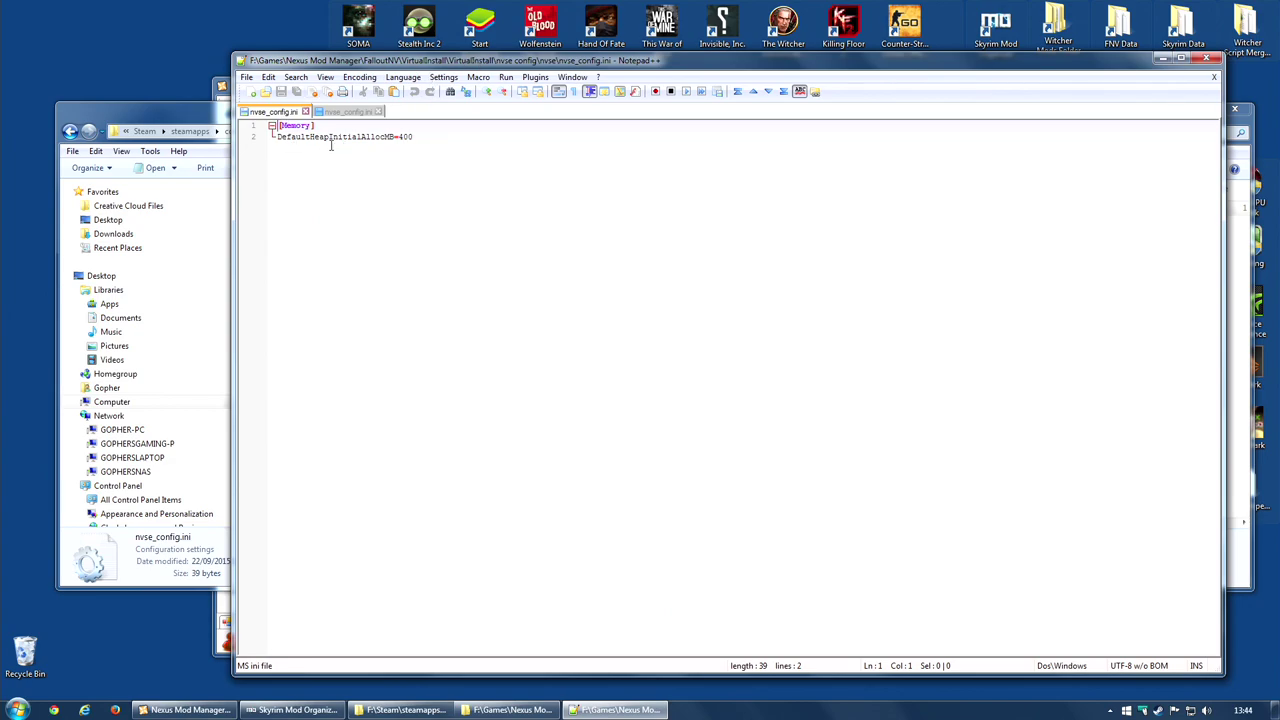
click(1163, 60)
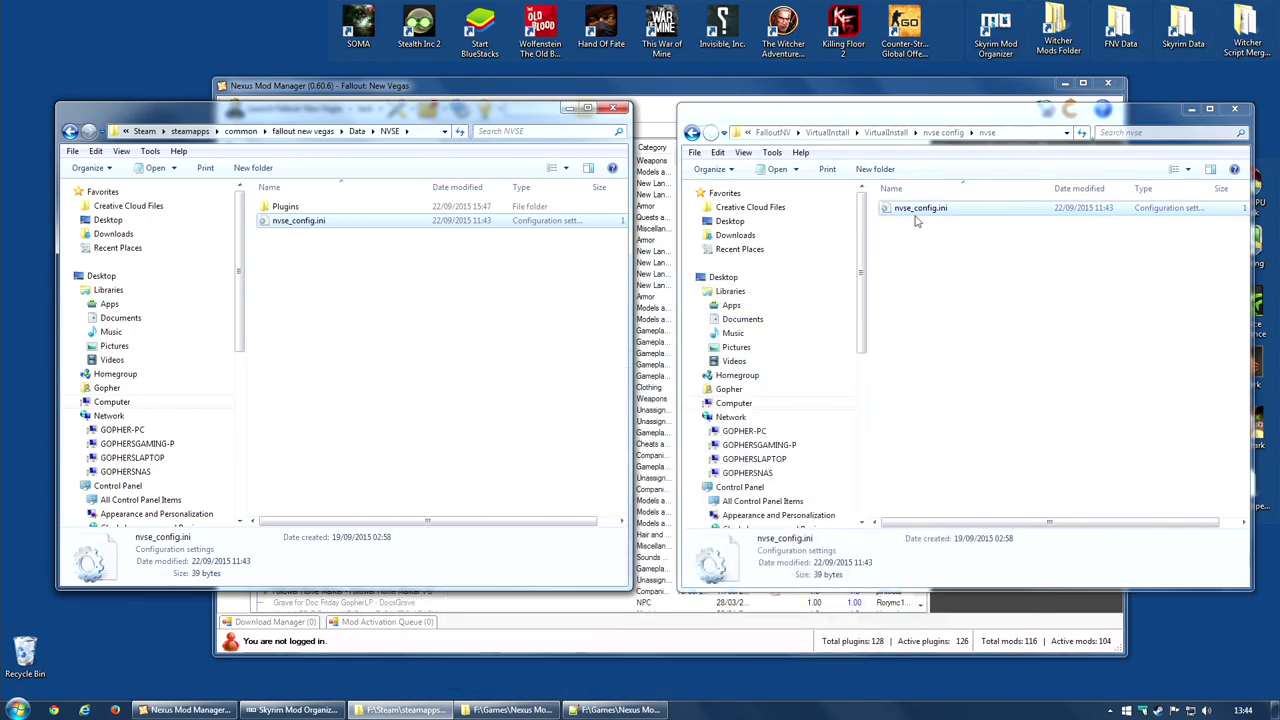
click(612, 710)
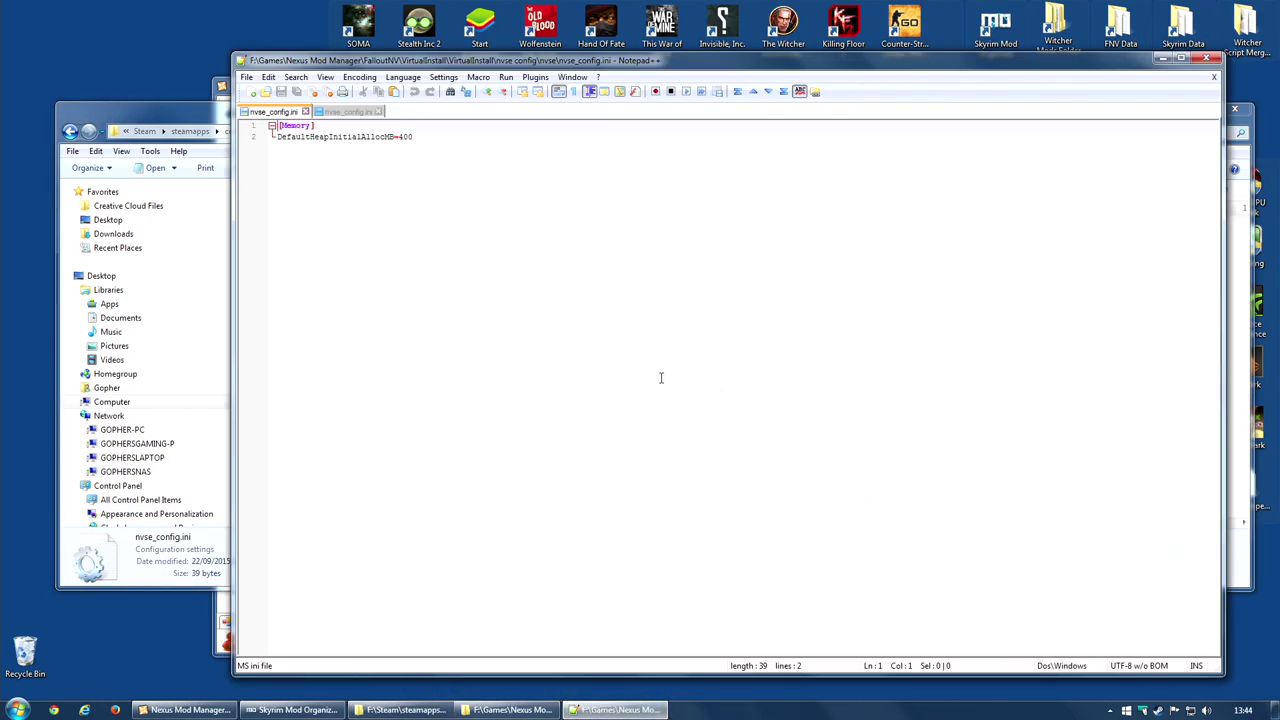
click(352, 114)
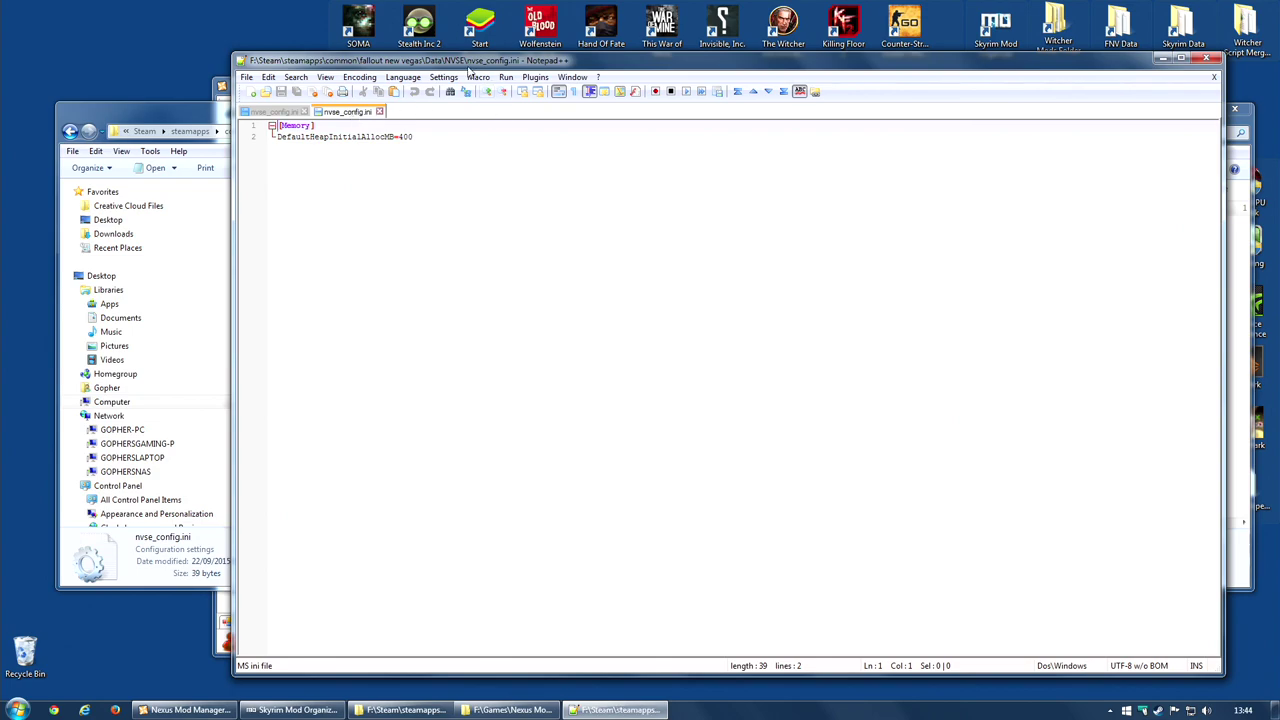
click(292, 112)
click(378, 111)
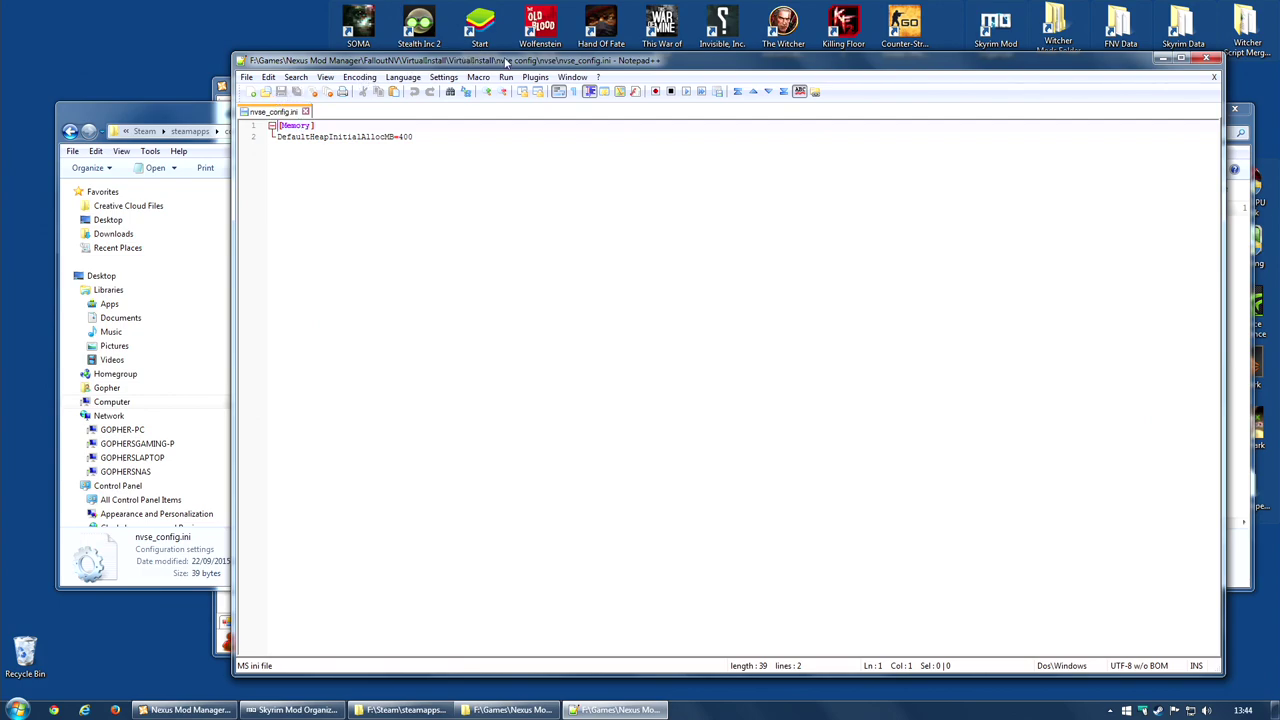
click(1250, 118)
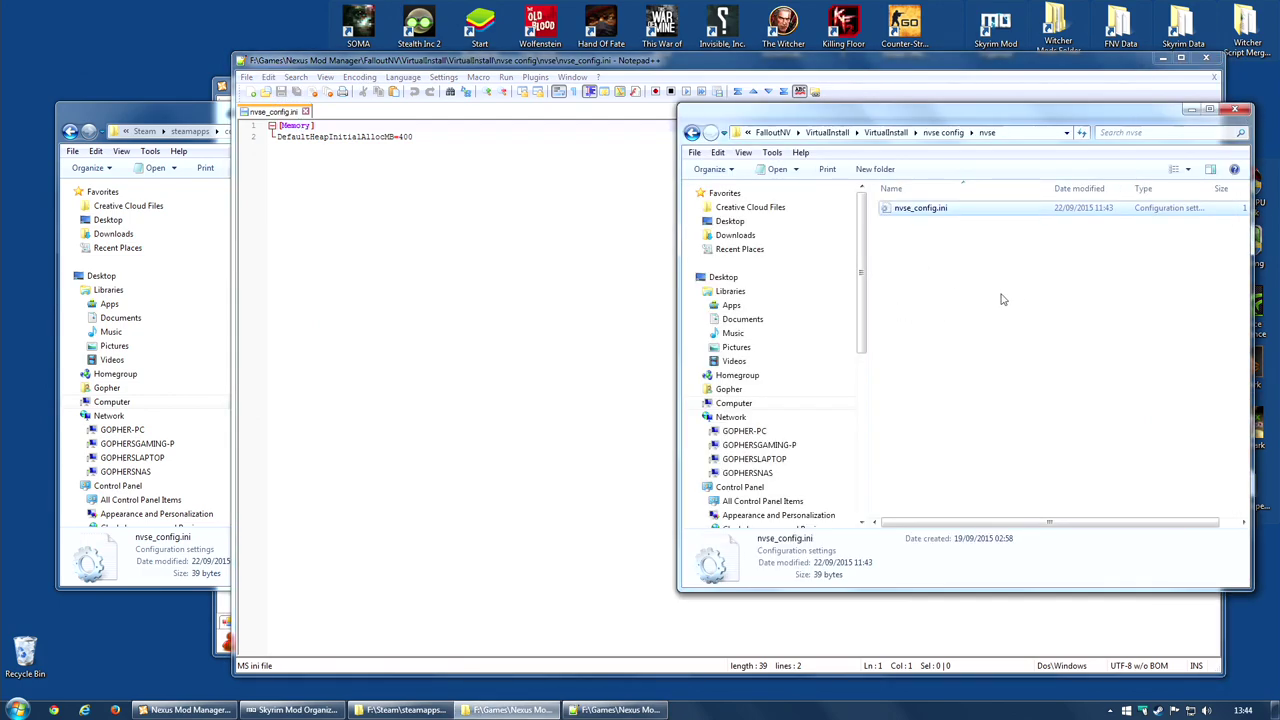
Add a //HELLO line below line 2 of VirtualInstall's nvse_config.ini and save it
click(437, 196)
key(Return)
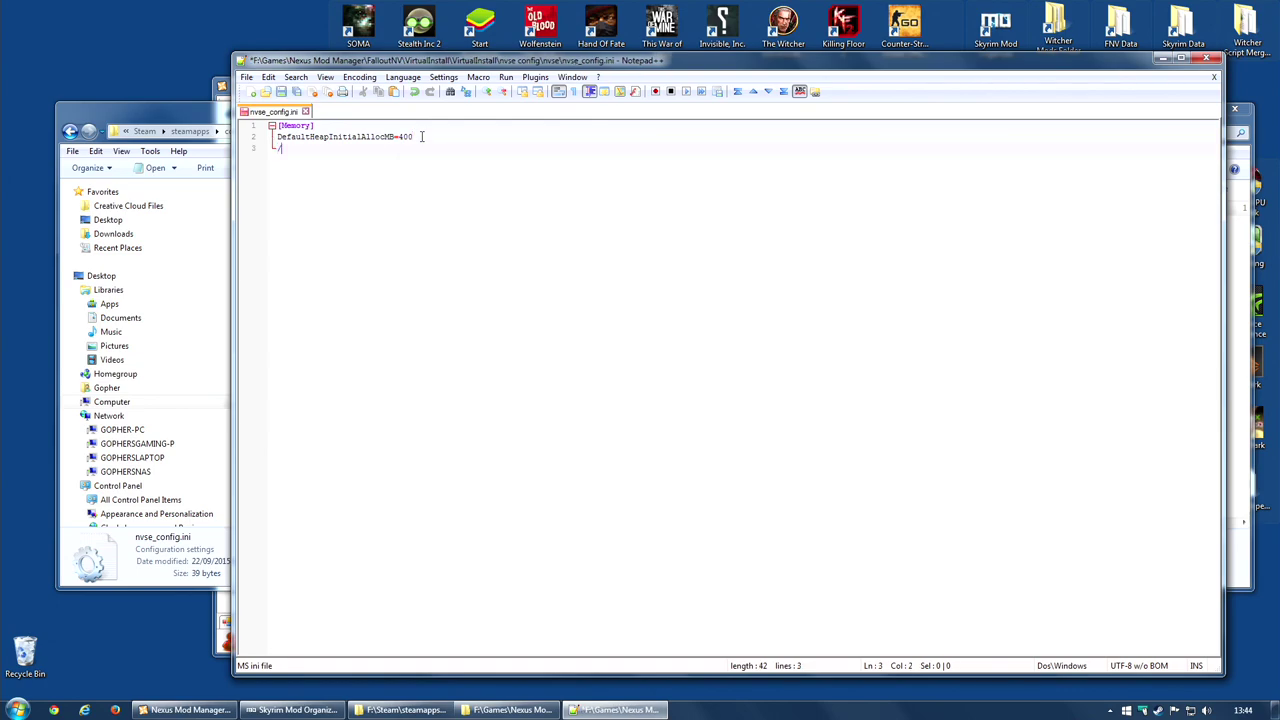
text(//HELLO)
click(246, 77)
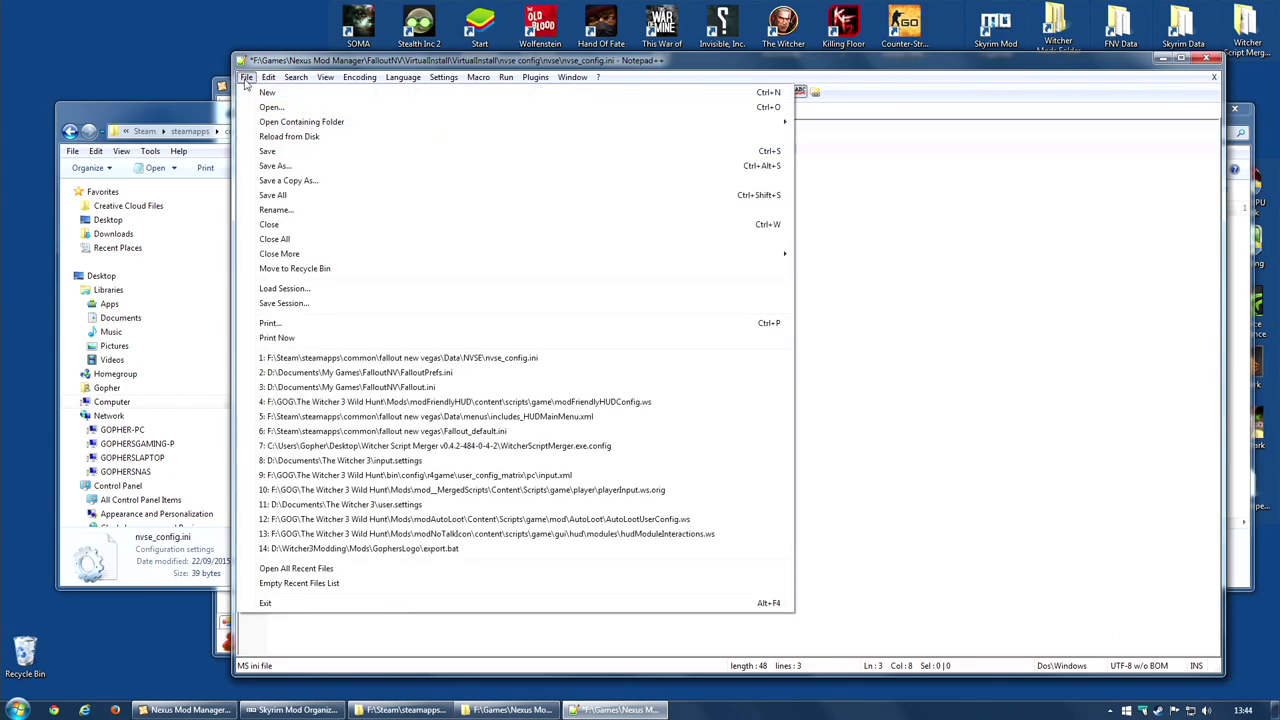
click(266, 151)
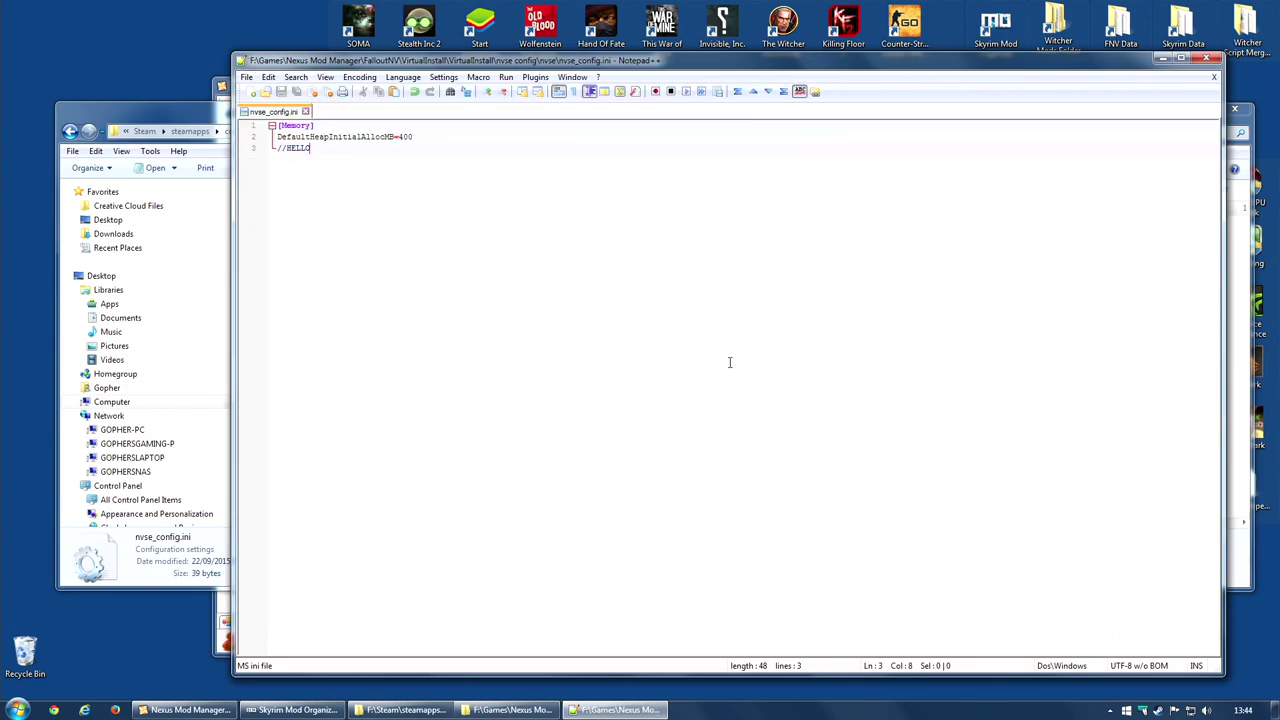
Open the game's NVSE nvse_config.ini in Notepad++ to confirm //HELLO is there, then close that tab
click(1250, 128)
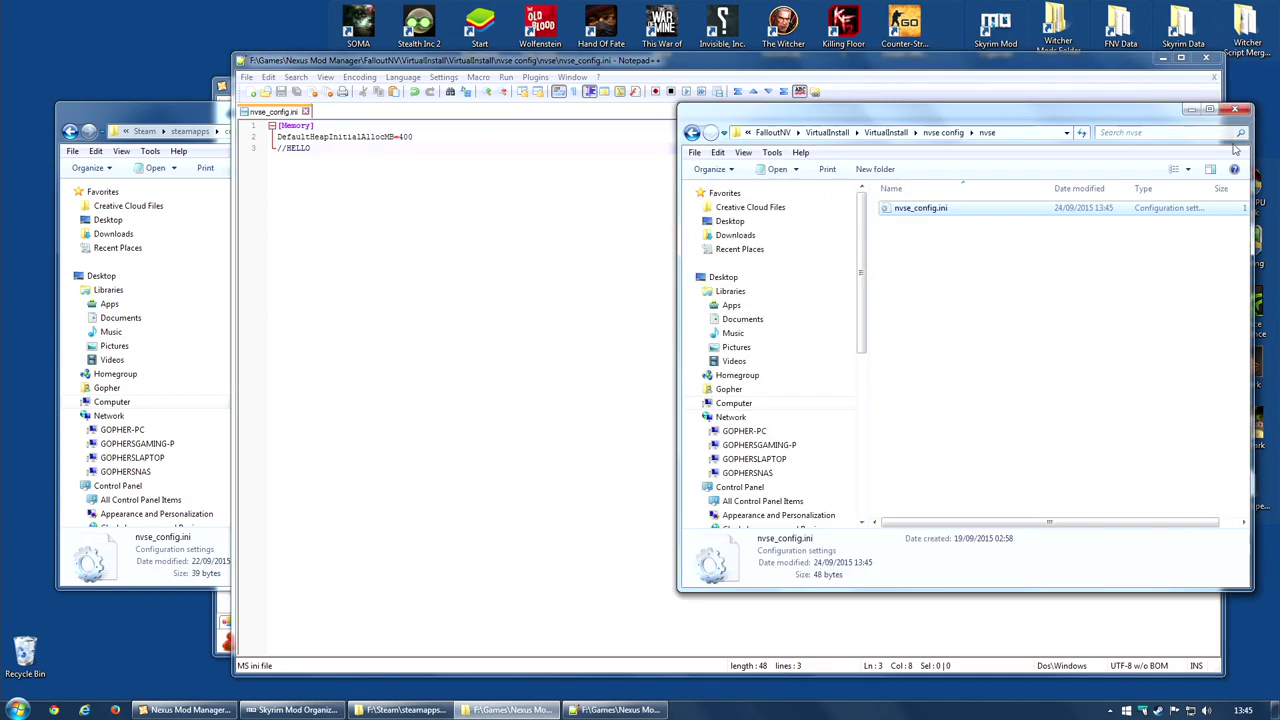
click(204, 120)
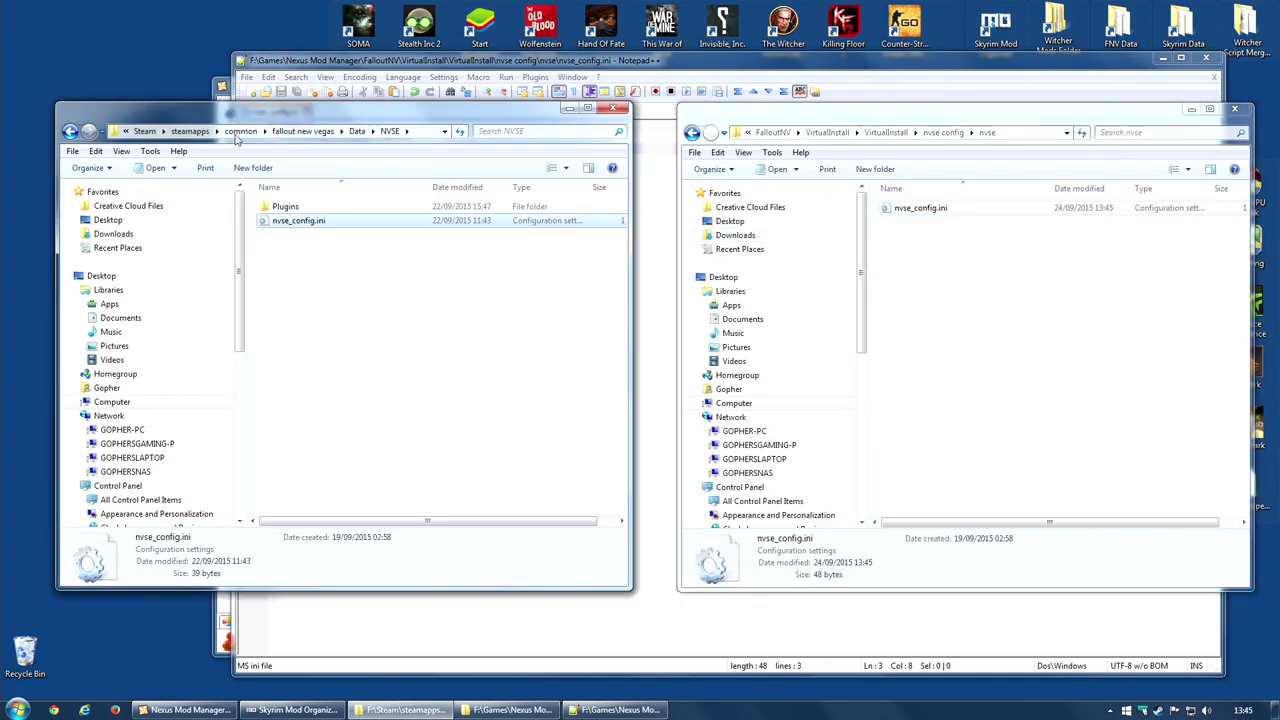
right_click(309, 221)
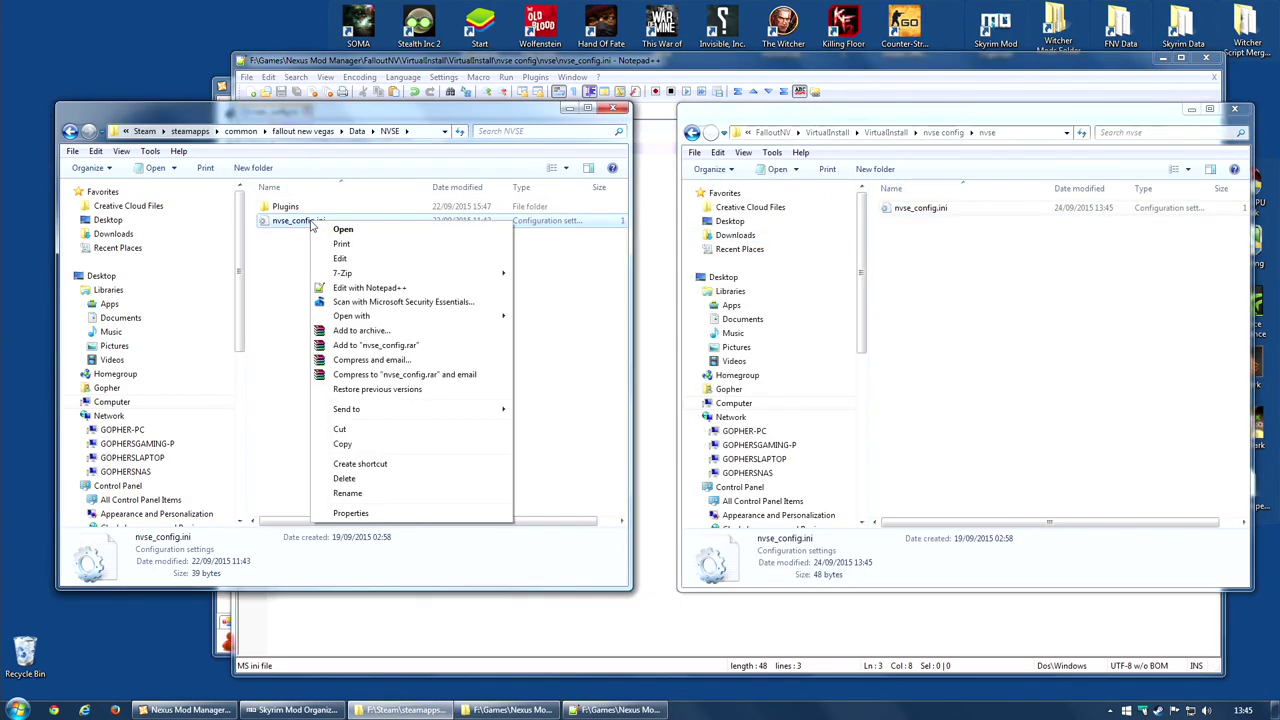
click(381, 290)
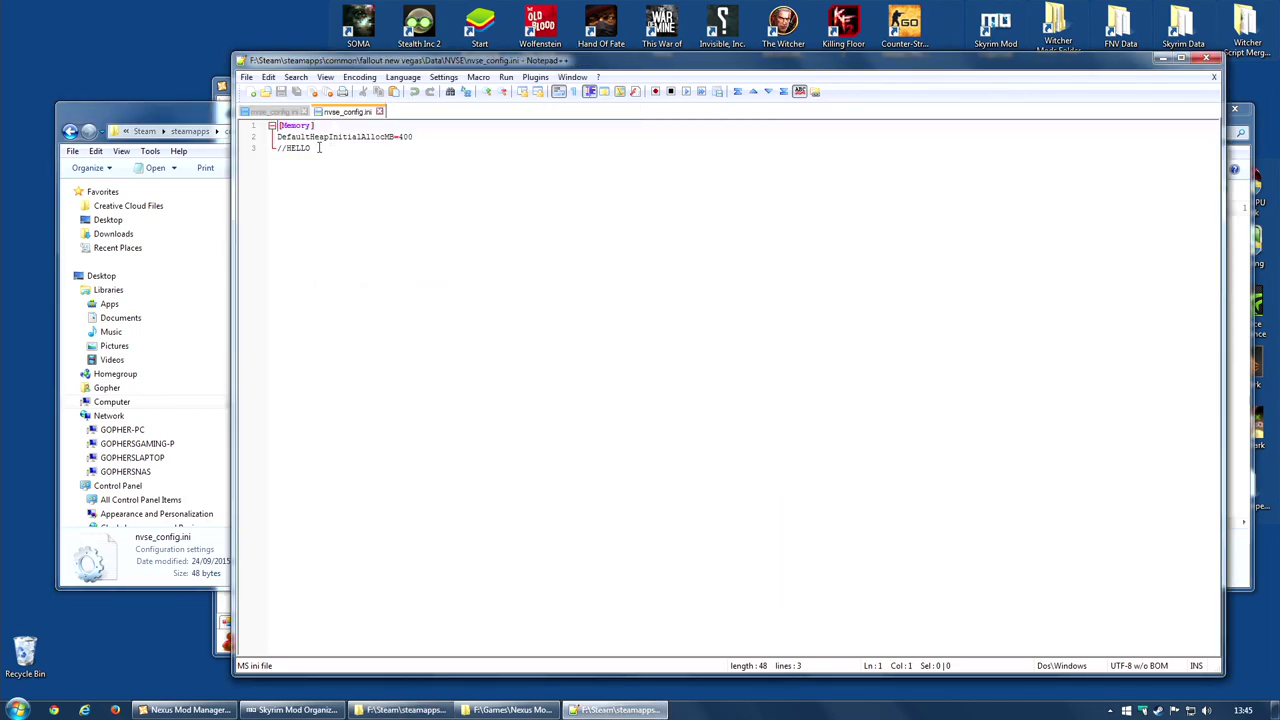
click(264, 113)
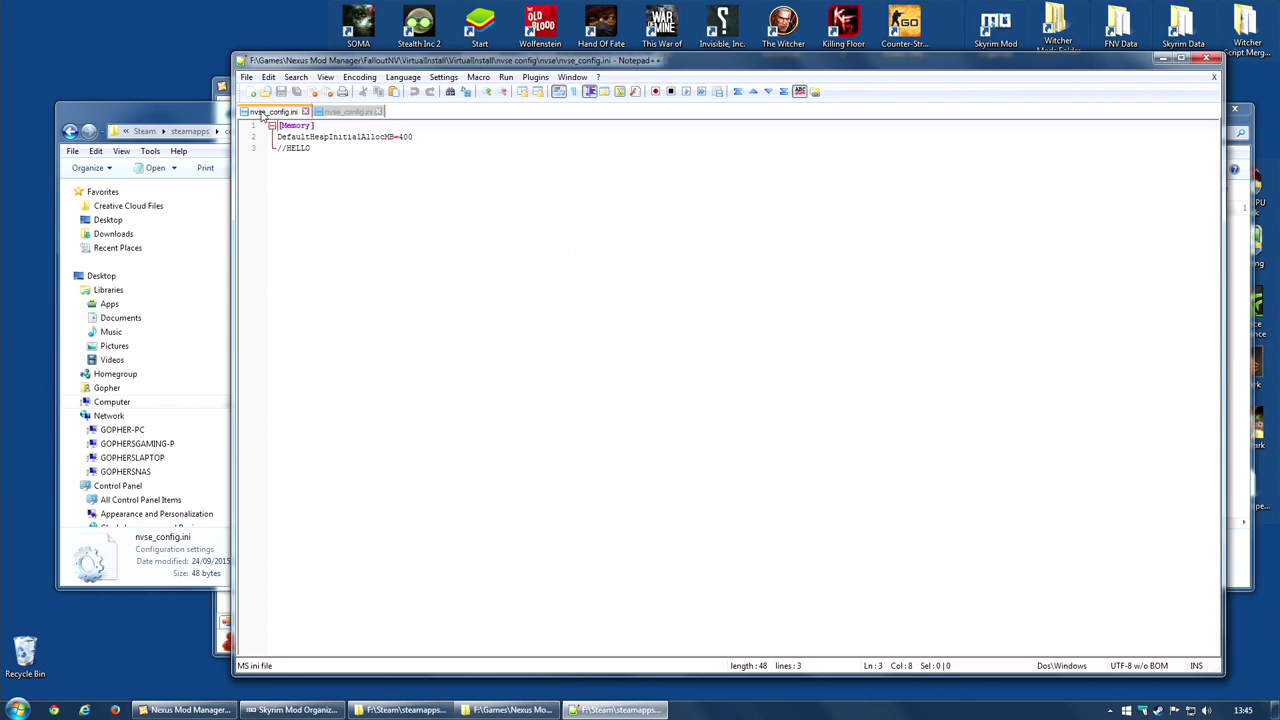
click(343, 111)
click(379, 111)
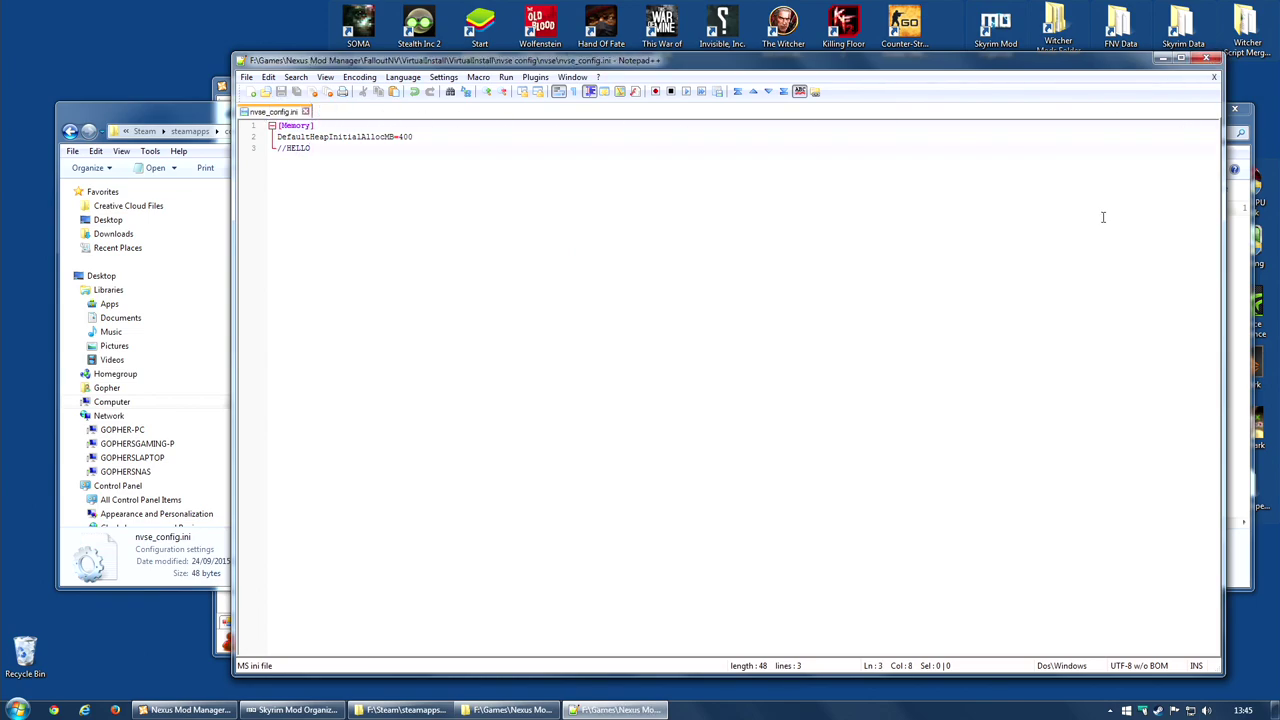
key(alt+Tab)
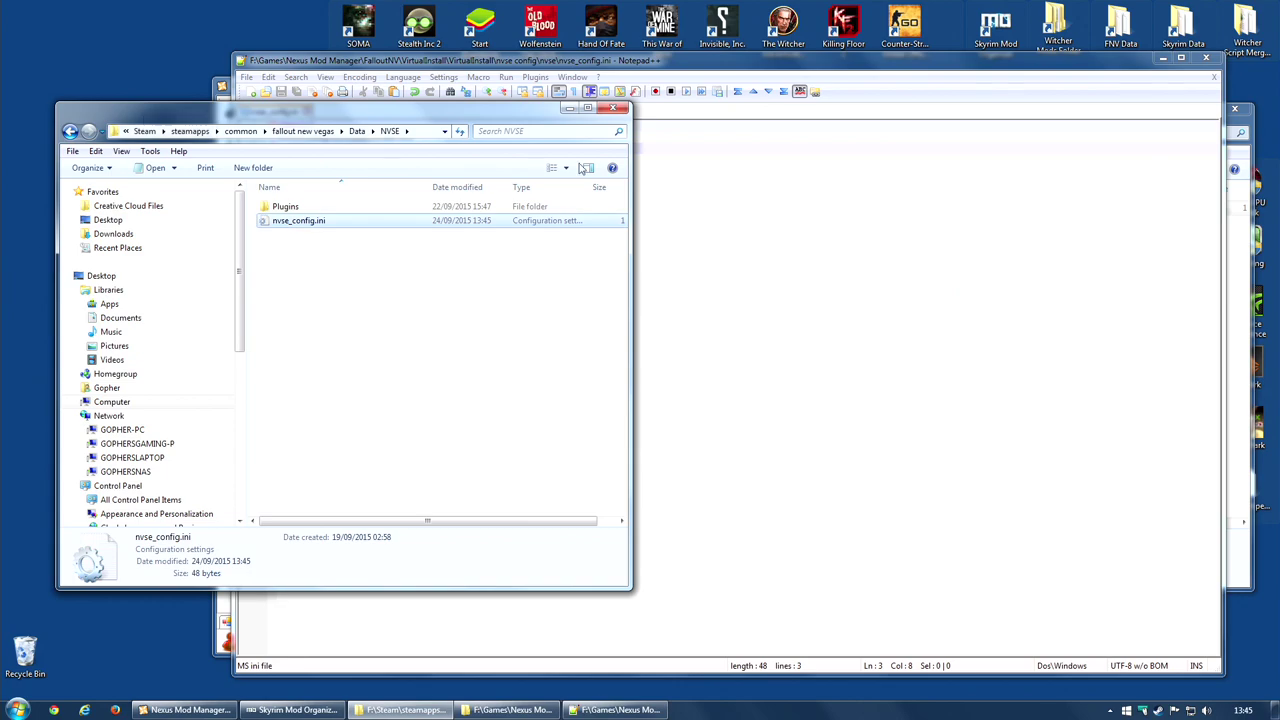
click(1250, 125)
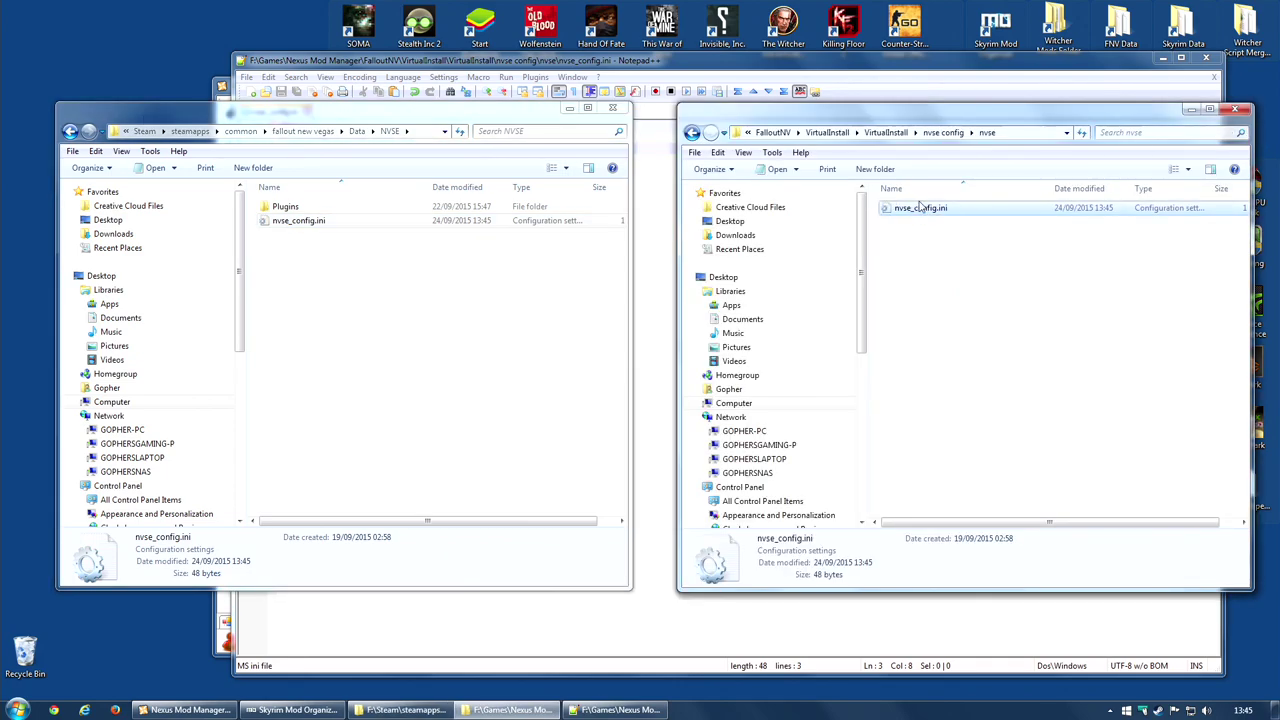
Select the game's nvse_config.ini to compare it with VirtualInstall's 41-byte copy
click(434, 224)
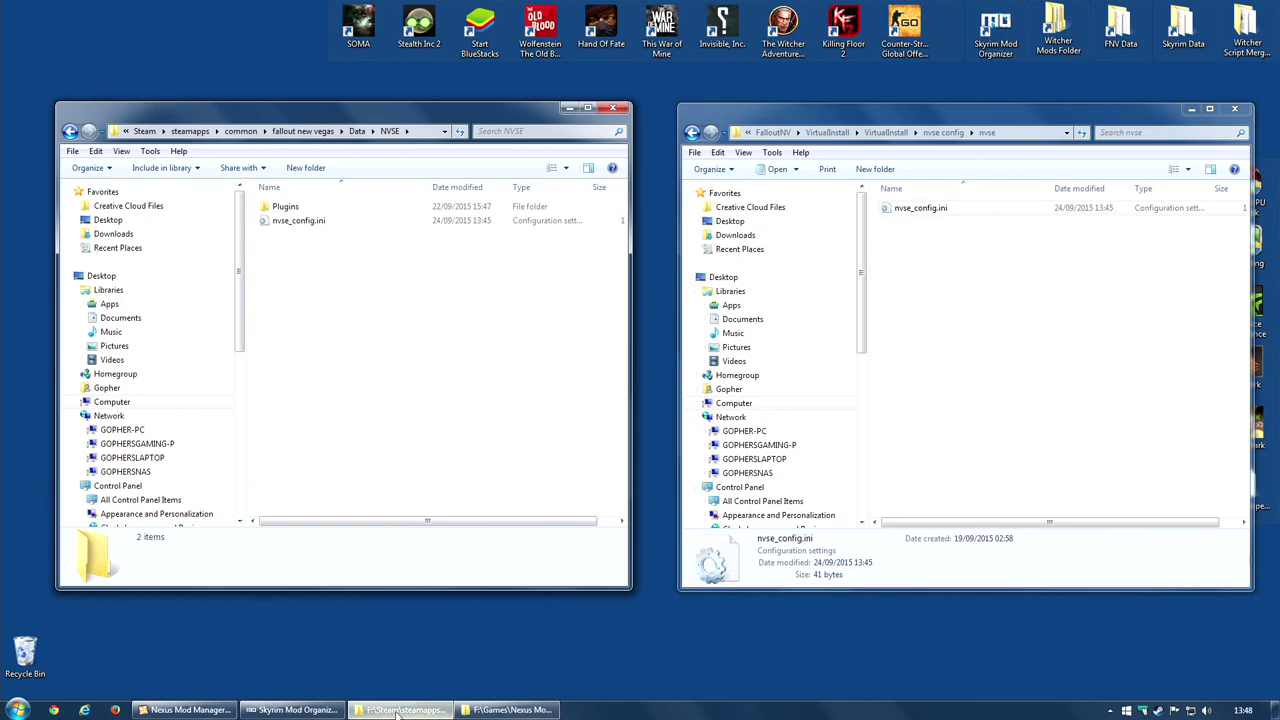
Minimize Mod Organizer, return Explorer to the Fallout New Vegas Data folder, and raise Nexus Mod Manager
click(296, 709)
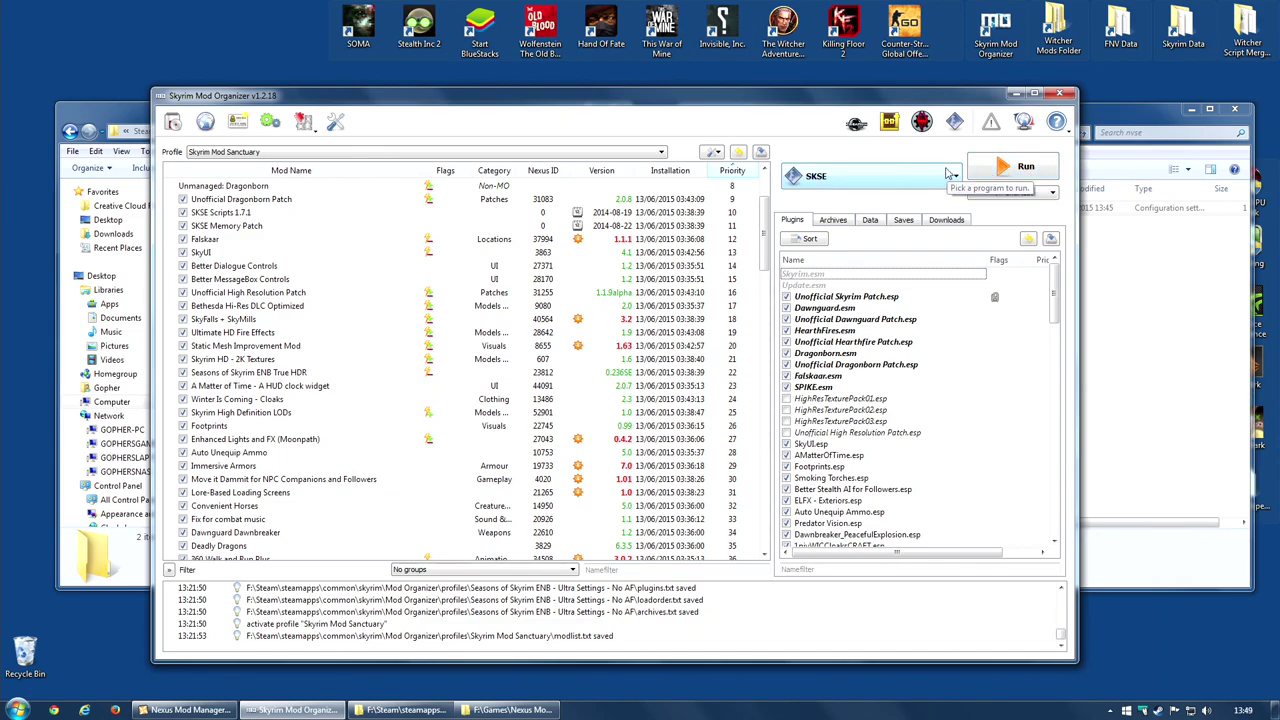
click(1016, 93)
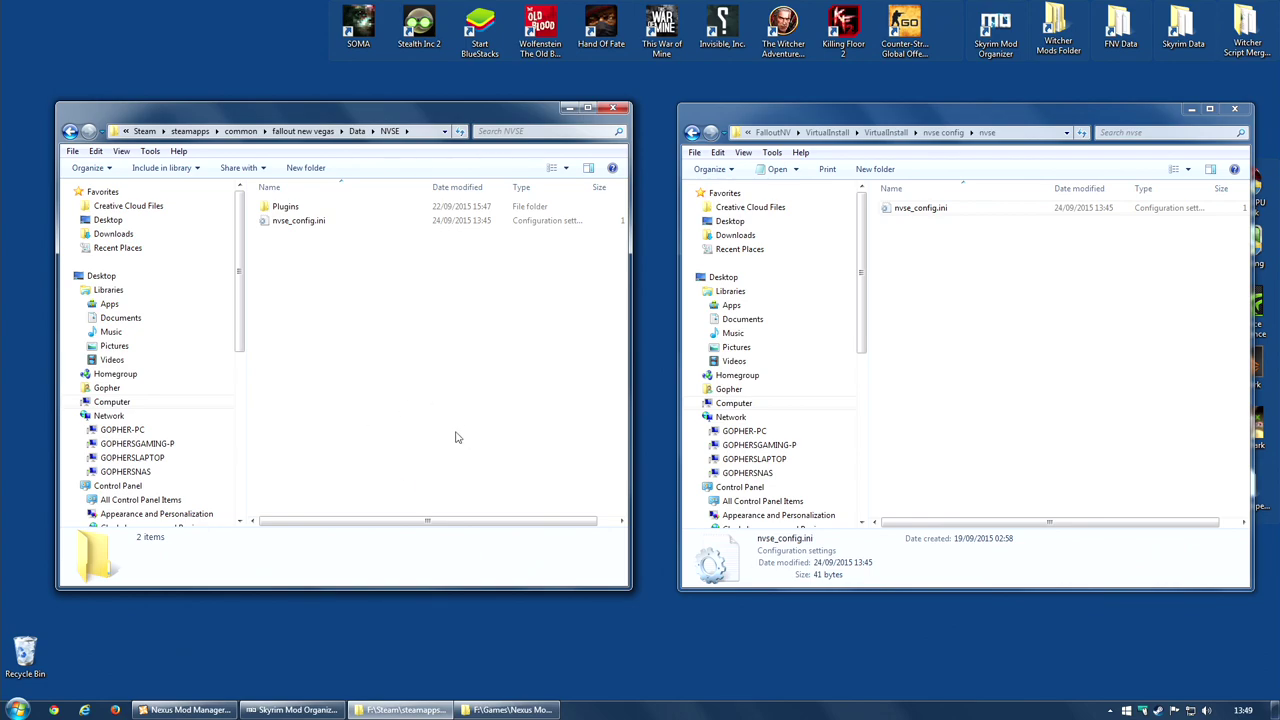
click(357, 131)
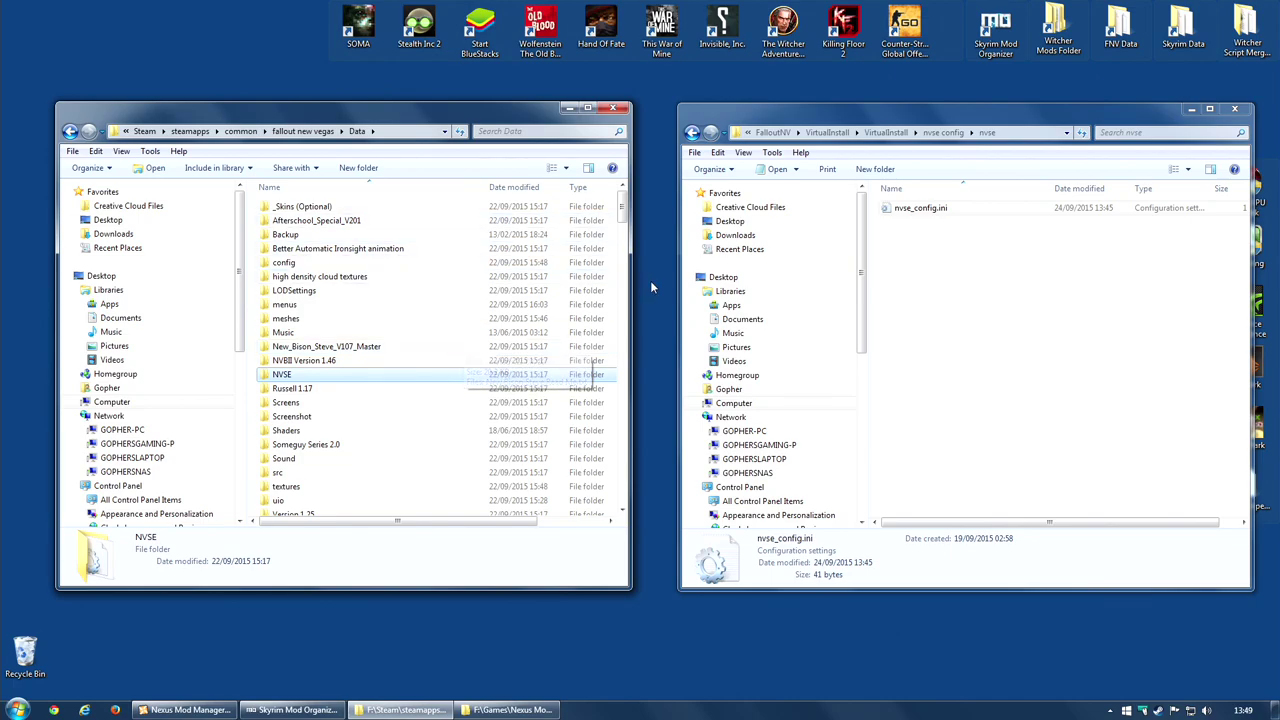
click(192, 709)
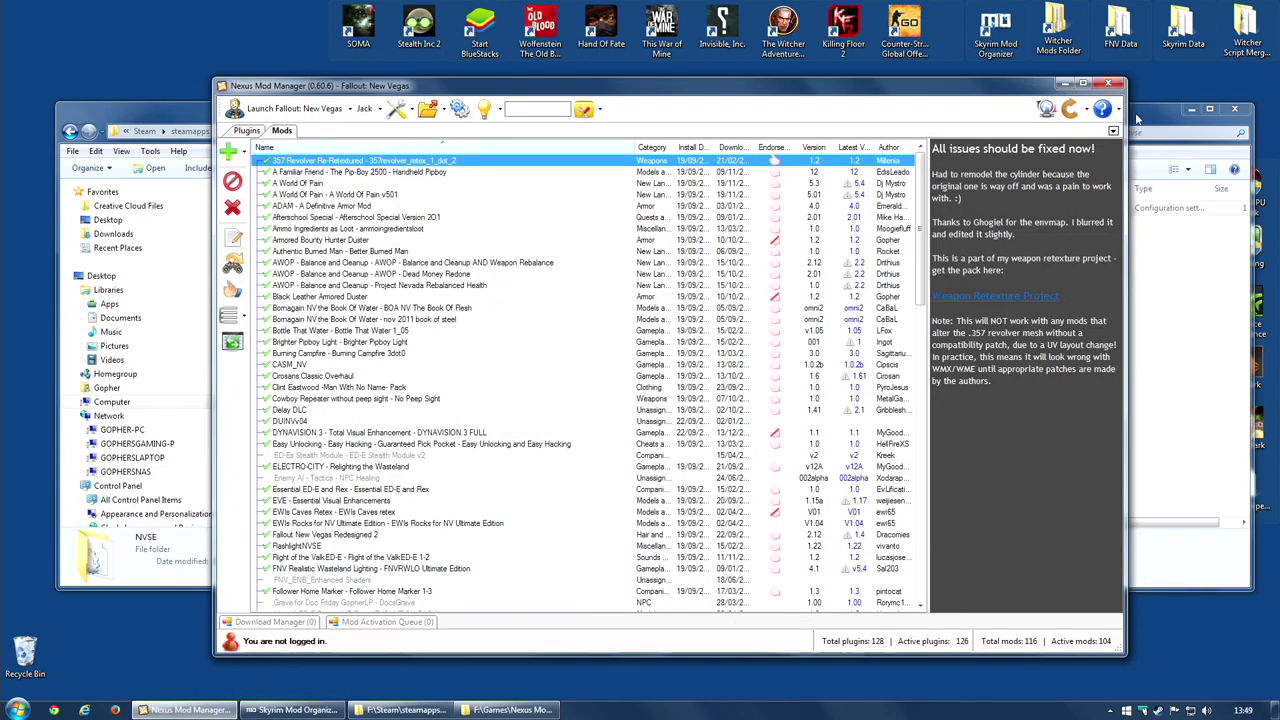
Open the FNV Data folder shortcut, move it left, then select The Book Of Water mod
click(1064, 84)
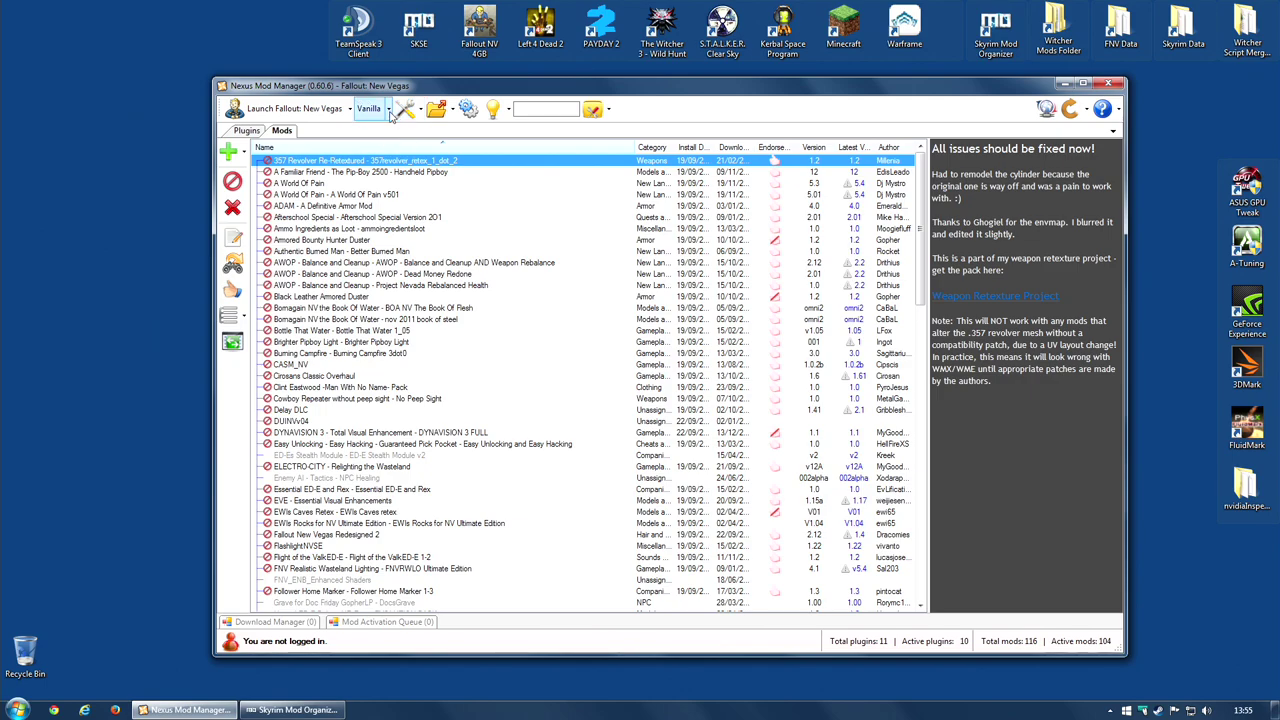
double_click(1120, 28)
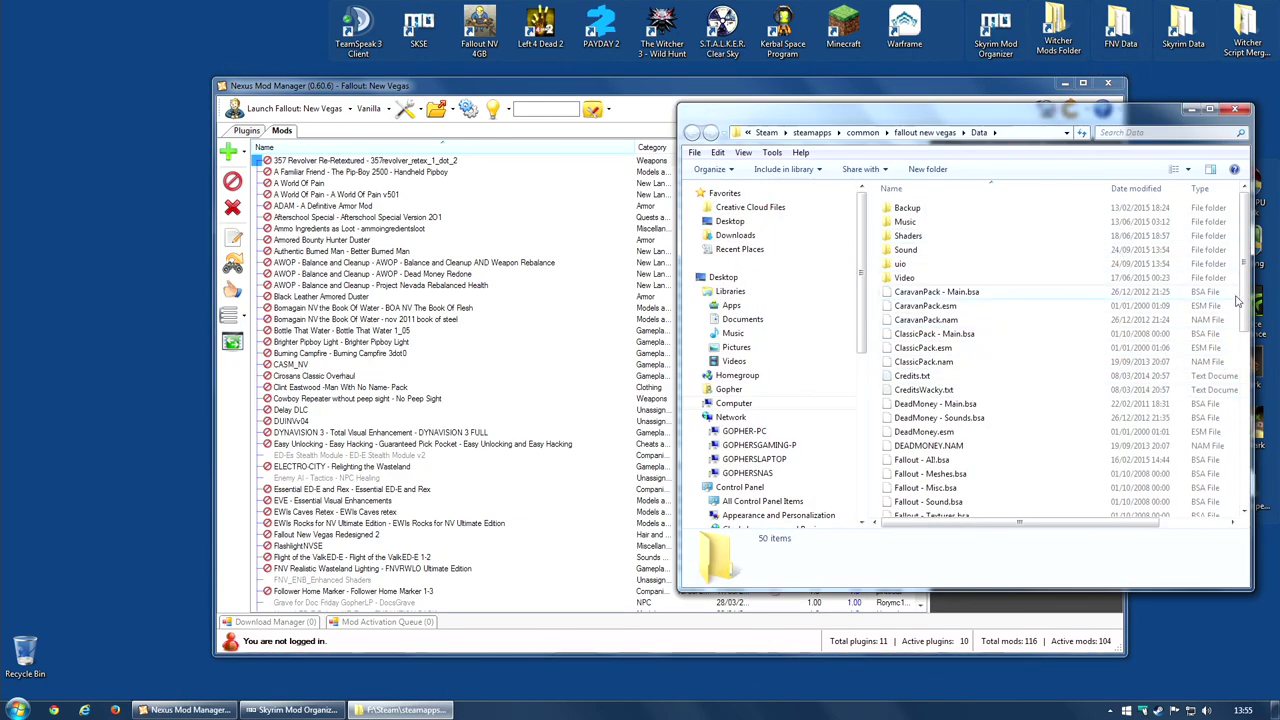
drag(1246, 290, 1200, 252)
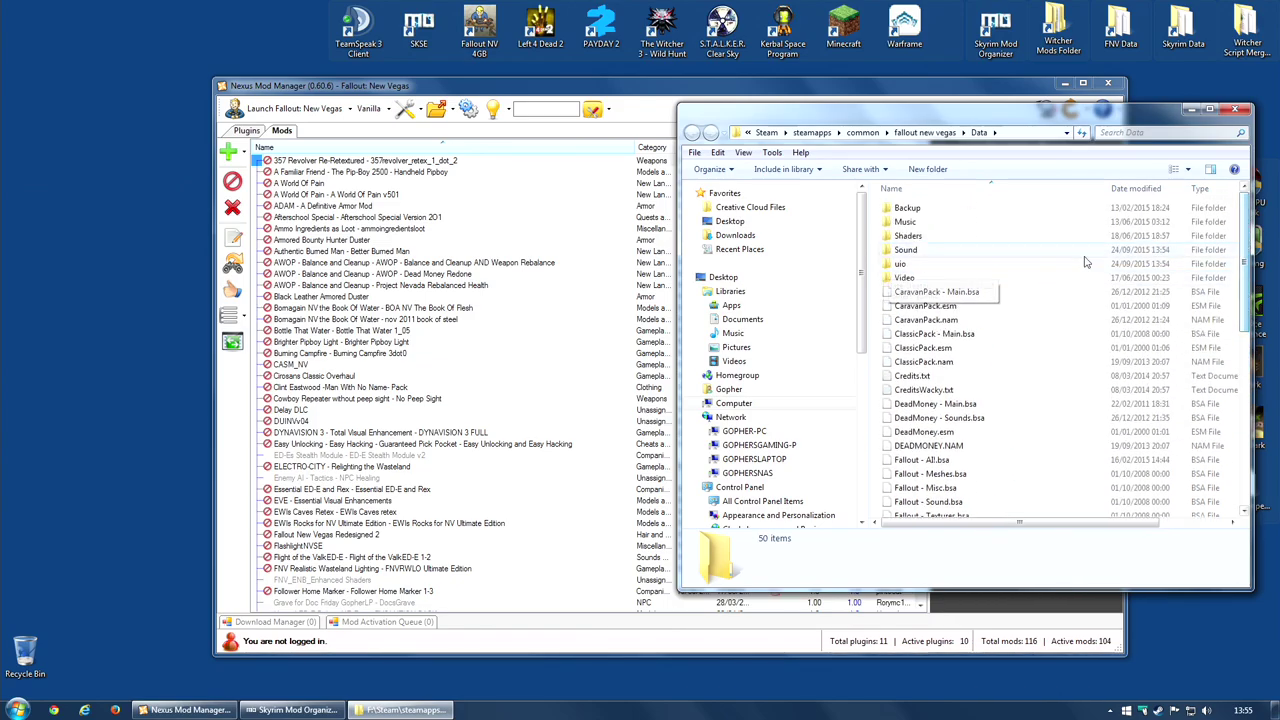
drag(1036, 115, 380, 140)
click(640, 160)
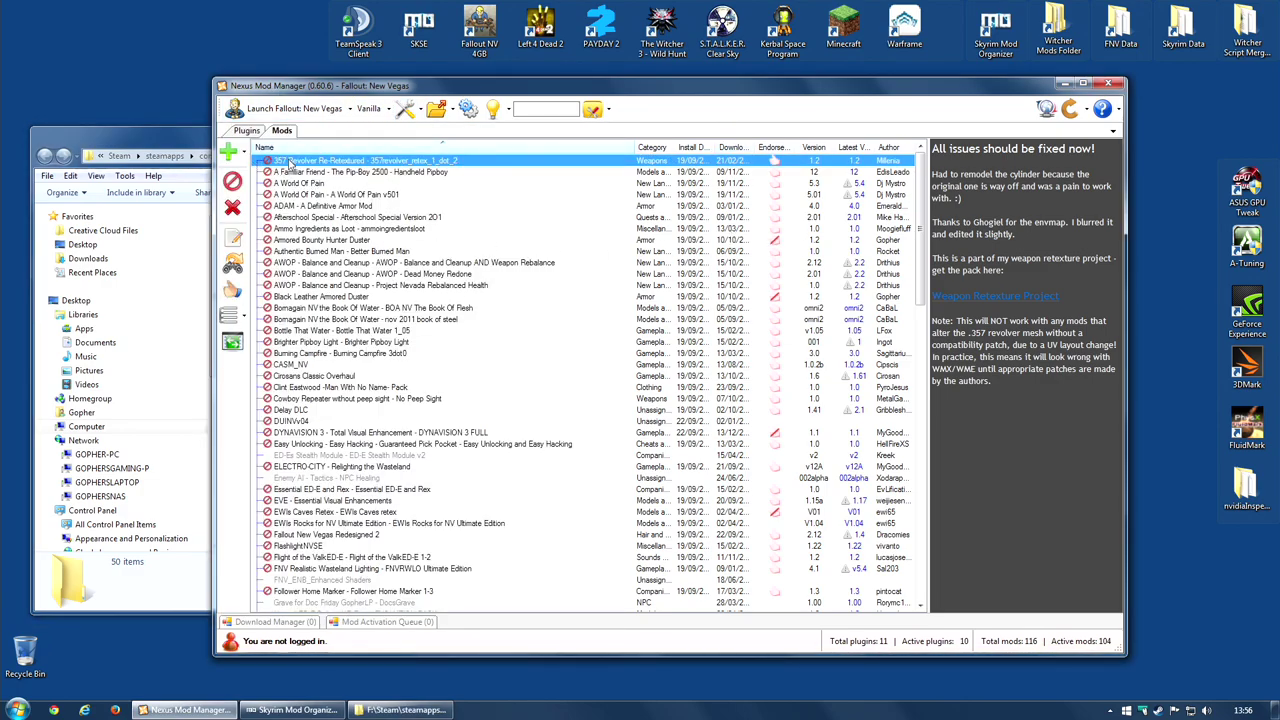
click(268, 309)
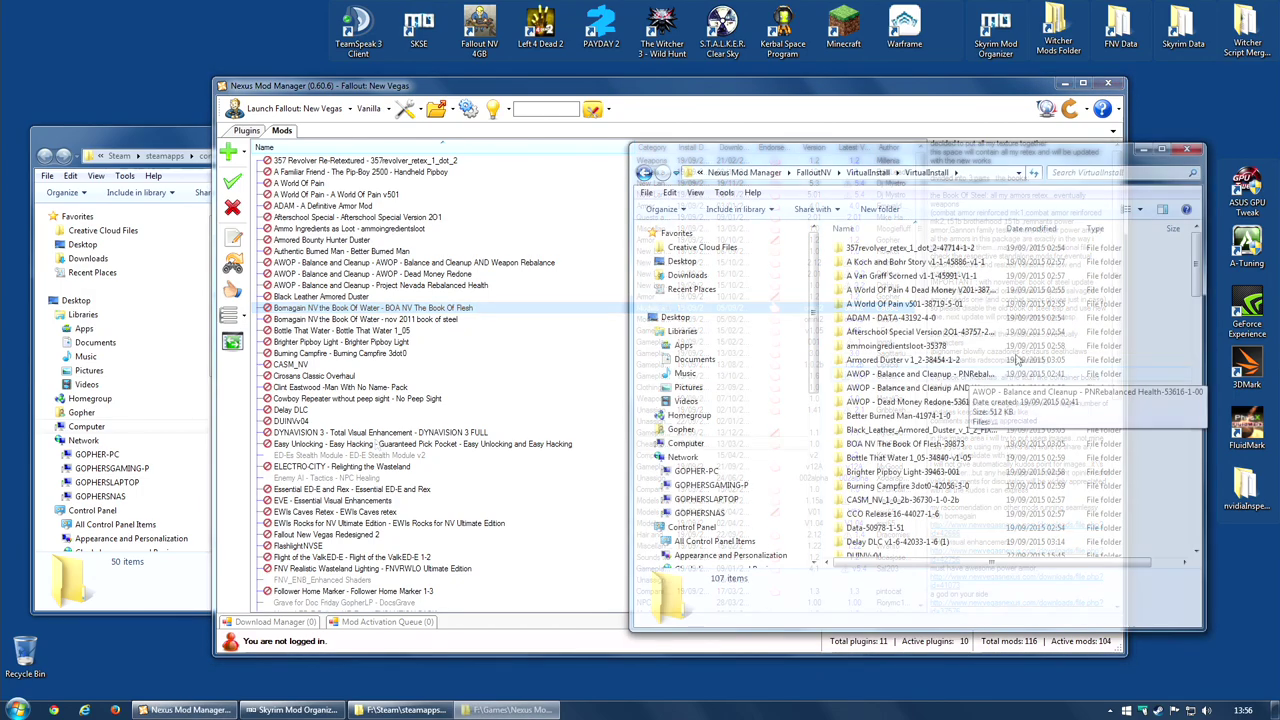
Nudge the VirtualInstall folder window into place, then bring Nexus Mod Manager back in front
click(1065, 85)
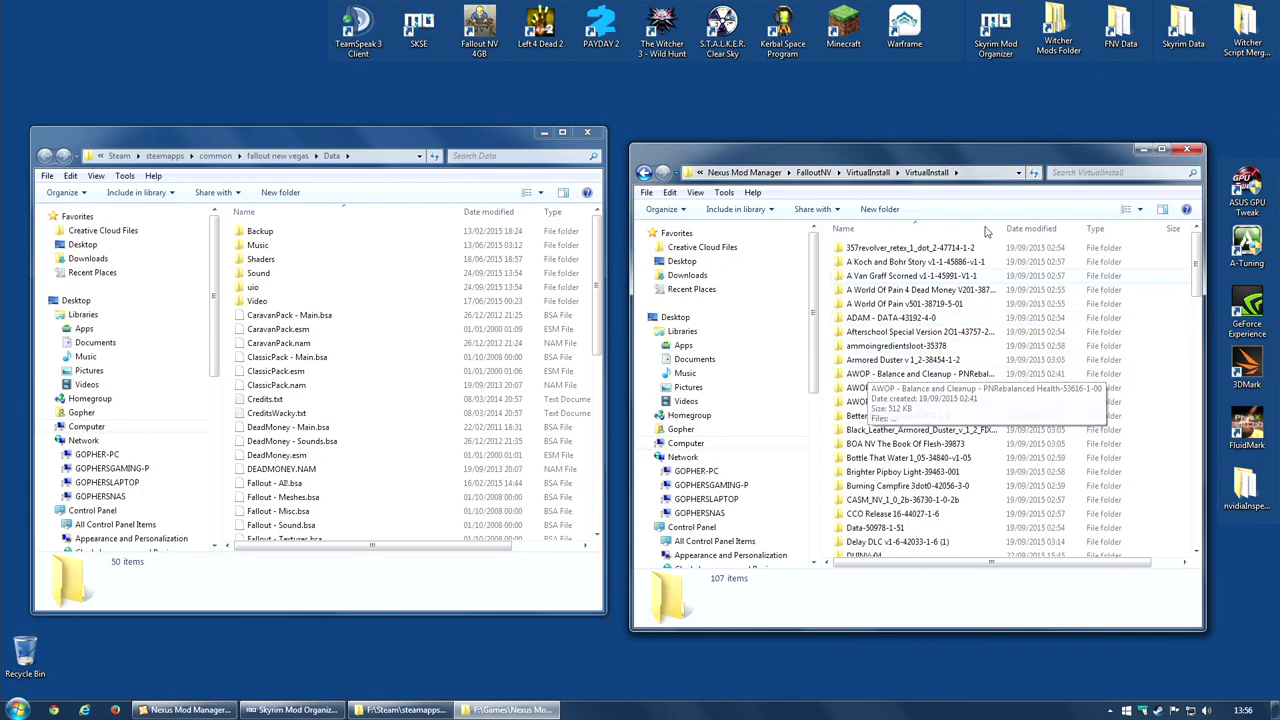
drag(960, 182, 968, 167)
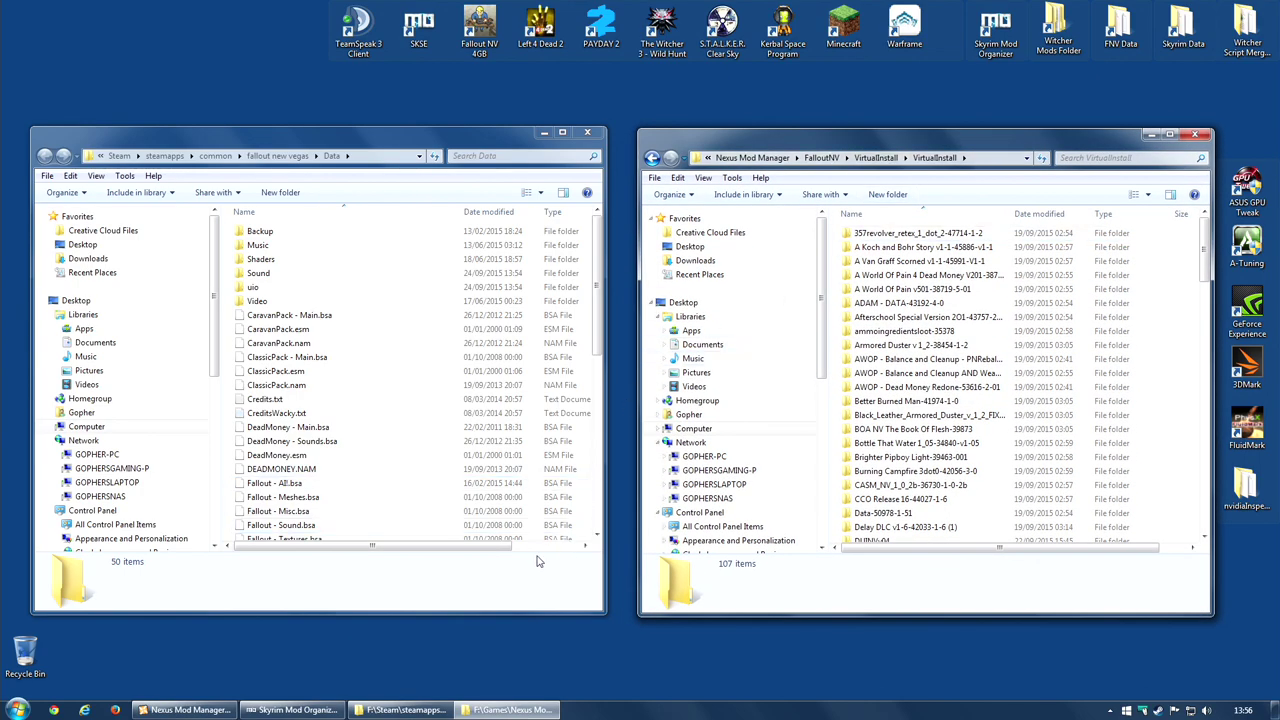
mouse_move(187, 713)
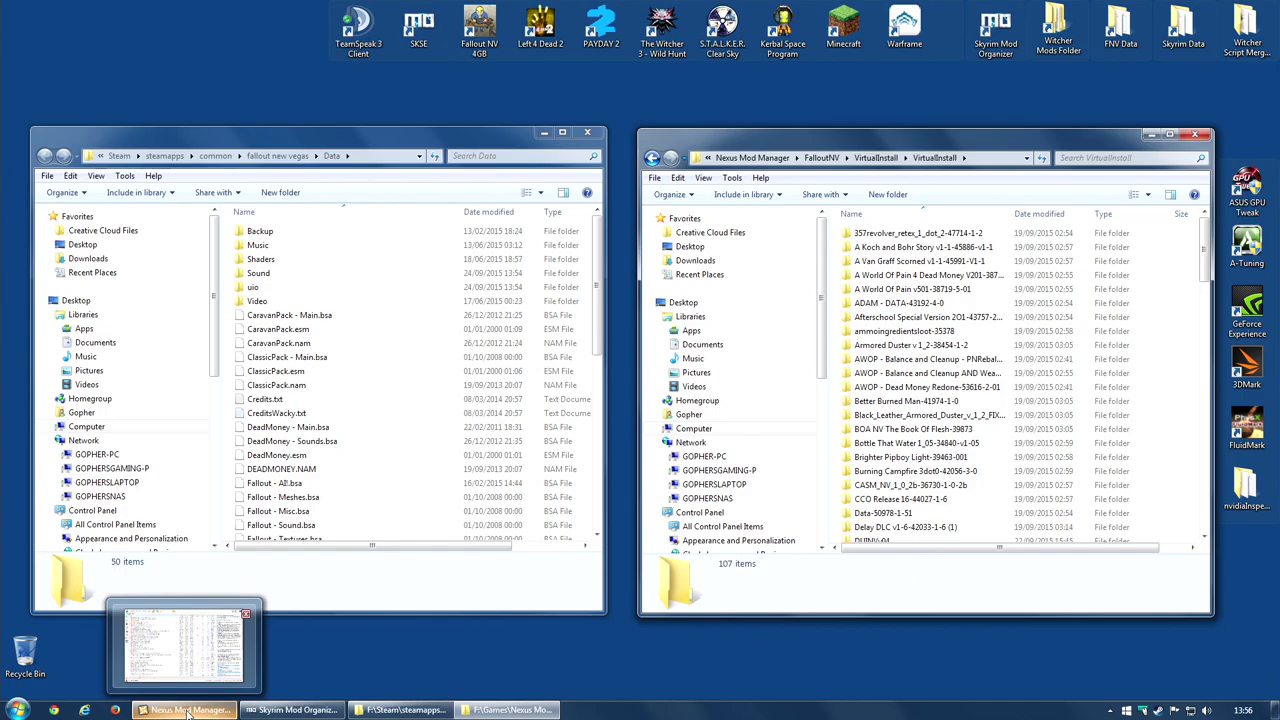
mouse_move(1204, 222)
mouse_down()
mouse_move(1190, 538)
mouse_move(1204, 460)
mouse_move(1204, 240)
mouse_up()
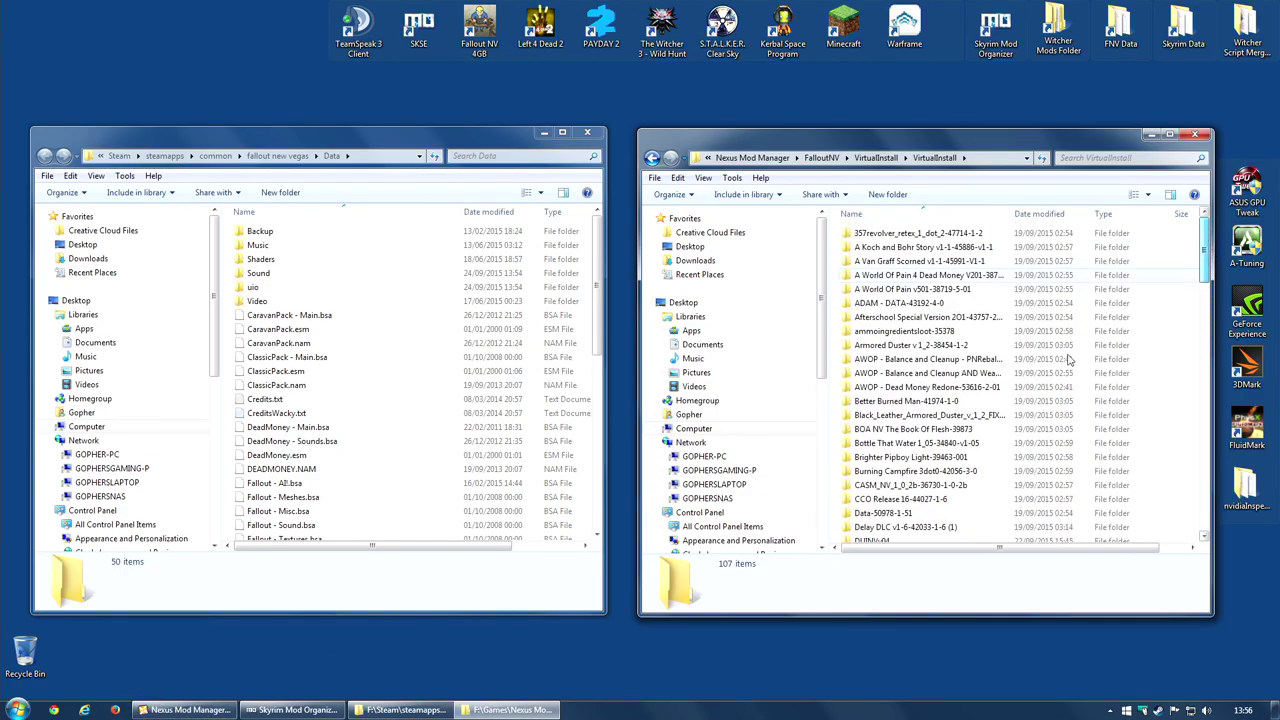
click(173, 711)
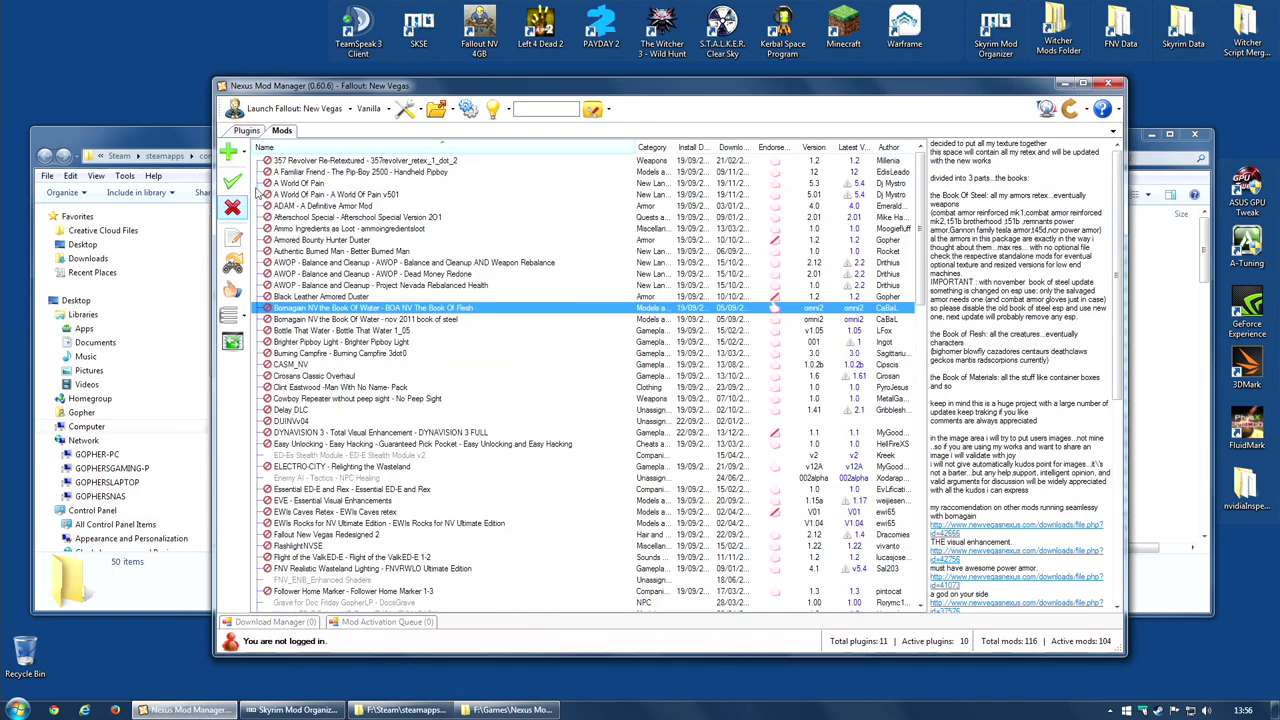
Switch between the VirtualInstall and game Data folder windows to compare their contents
click(1136, 148)
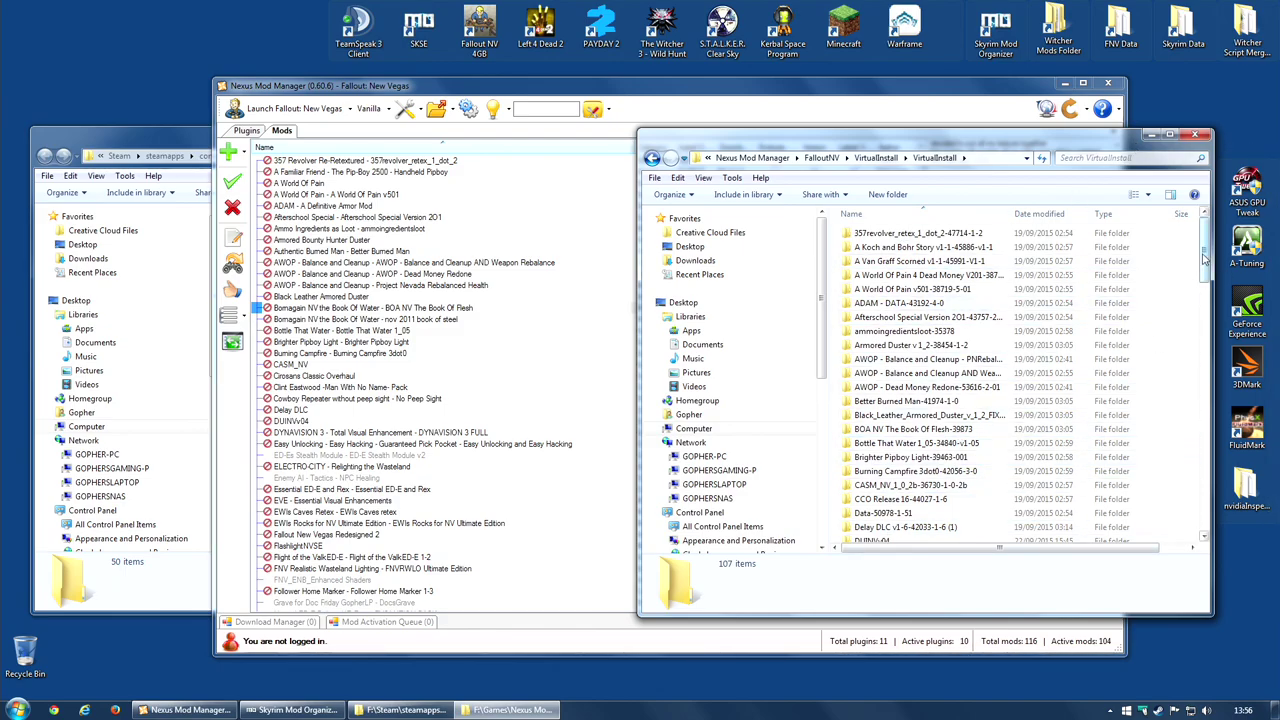
mouse_move(1205, 258)
mouse_down()
mouse_move(1205, 460)
mouse_move(1205, 250)
mouse_up()
click(170, 145)
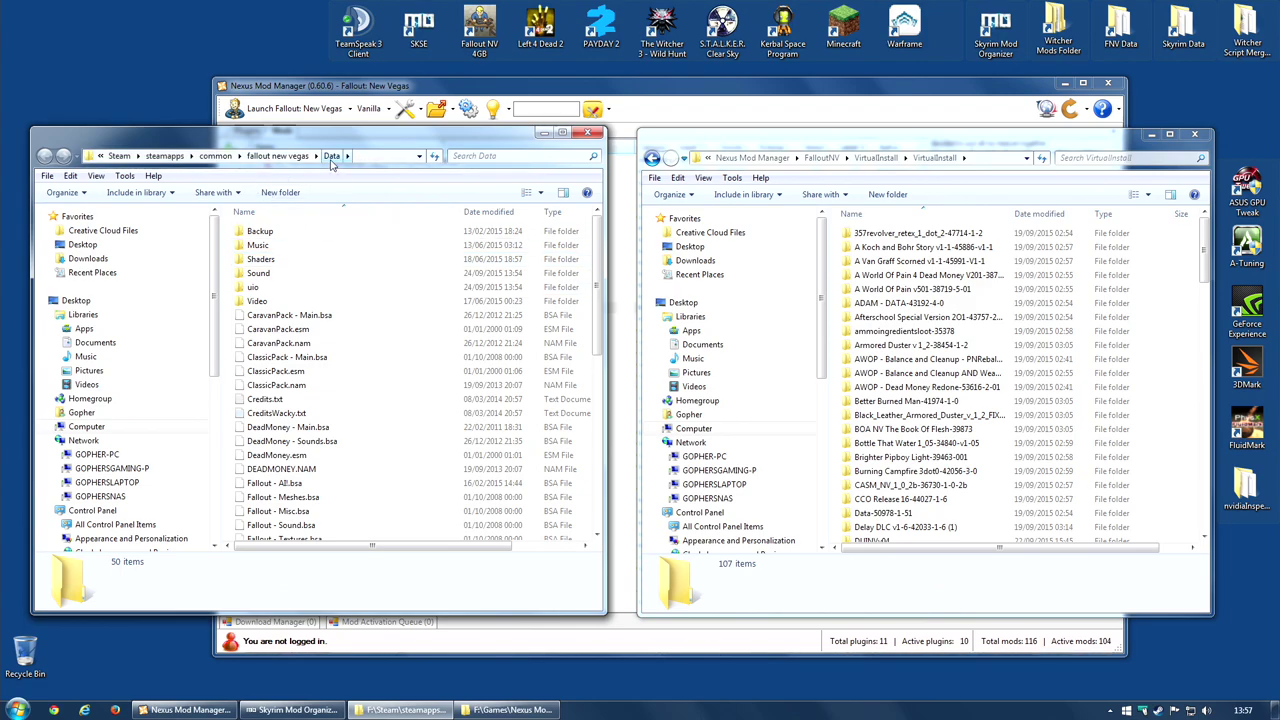
drag(795, 145, 812, 142)
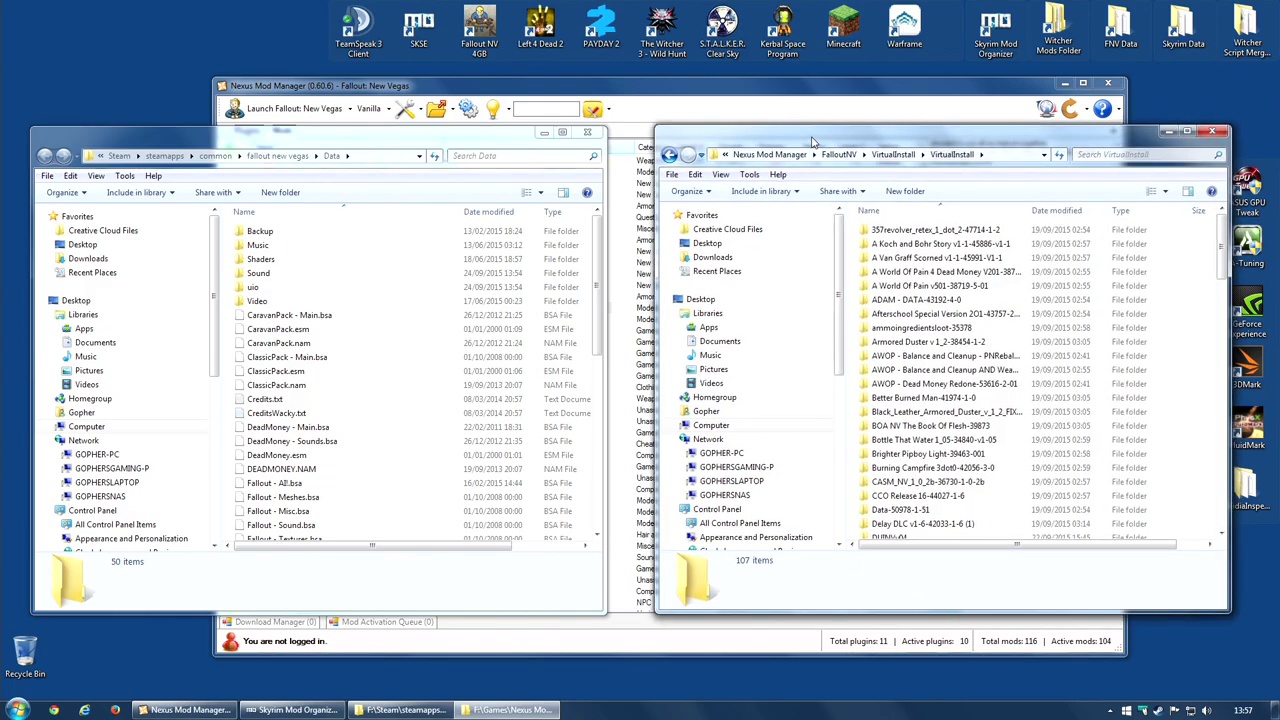
Scroll the mod list and Data folder, then open a new Computer window with Win+E
click(743, 98)
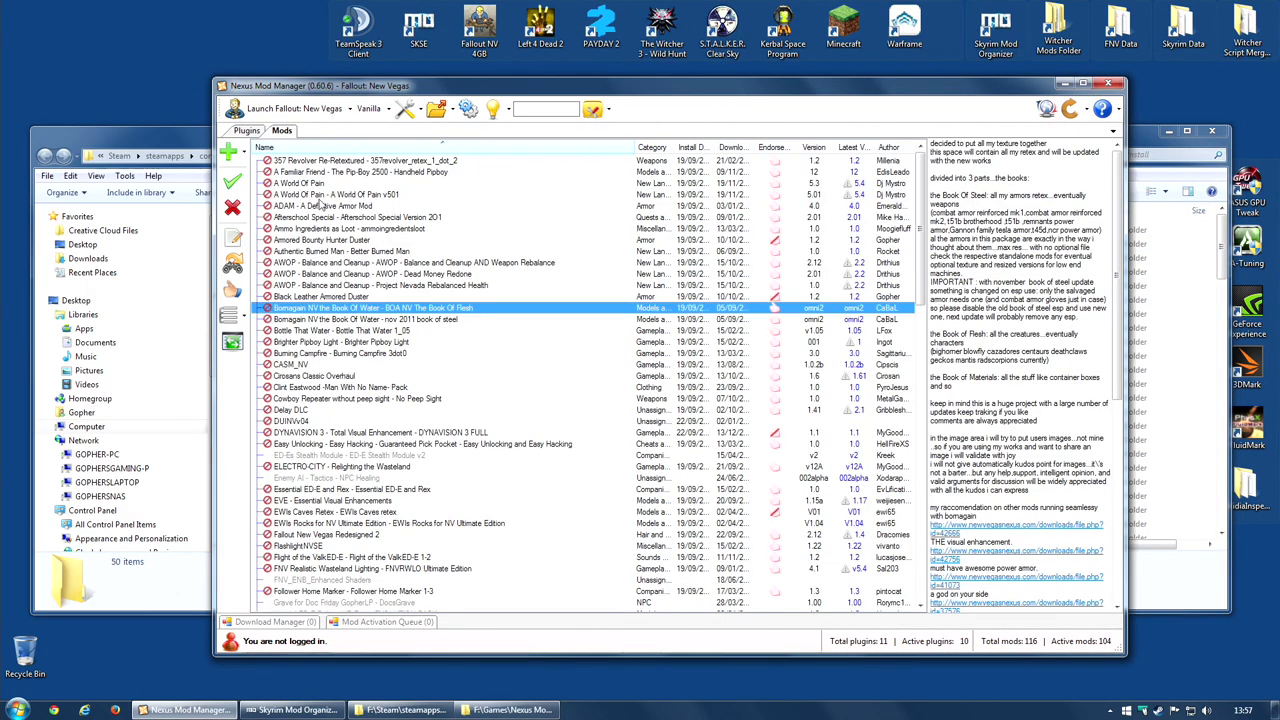
drag(920, 240, 942, 505)
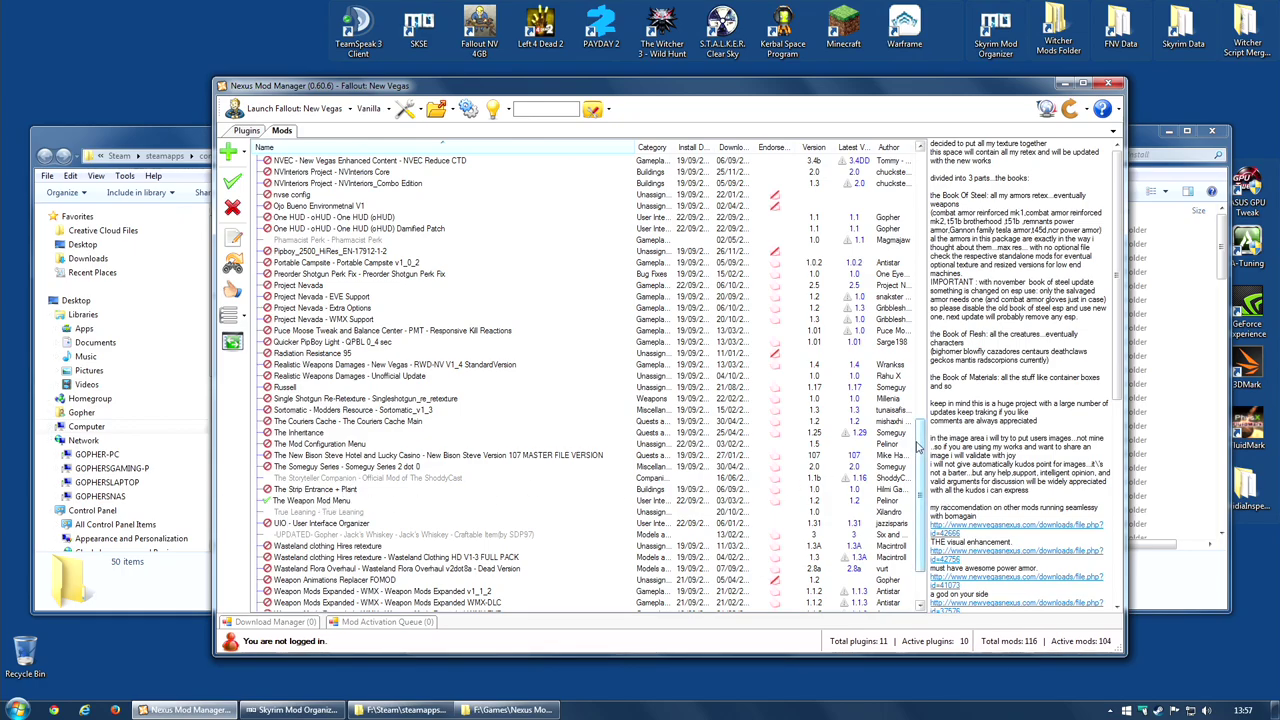
drag(918, 447, 933, 157)
click(135, 140)
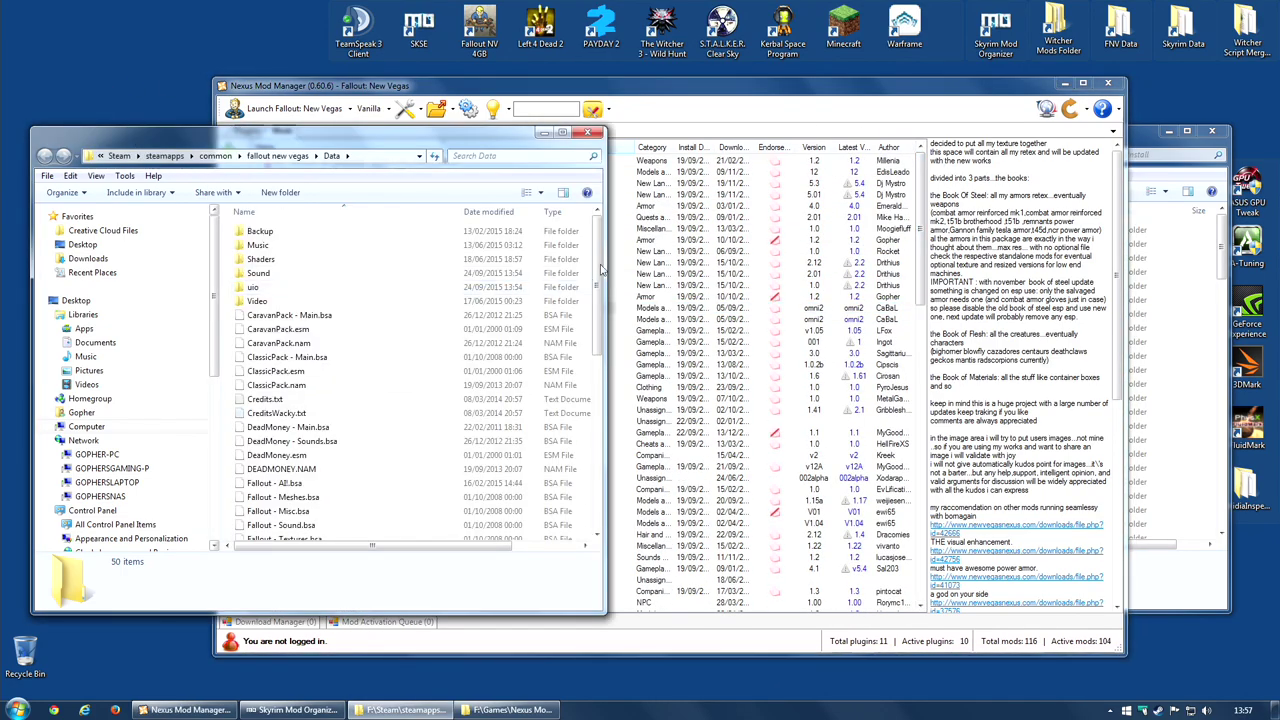
mouse_move(598, 262)
mouse_down()
mouse_move(598, 385)
mouse_move(600, 242)
mouse_up()
key(super+e)
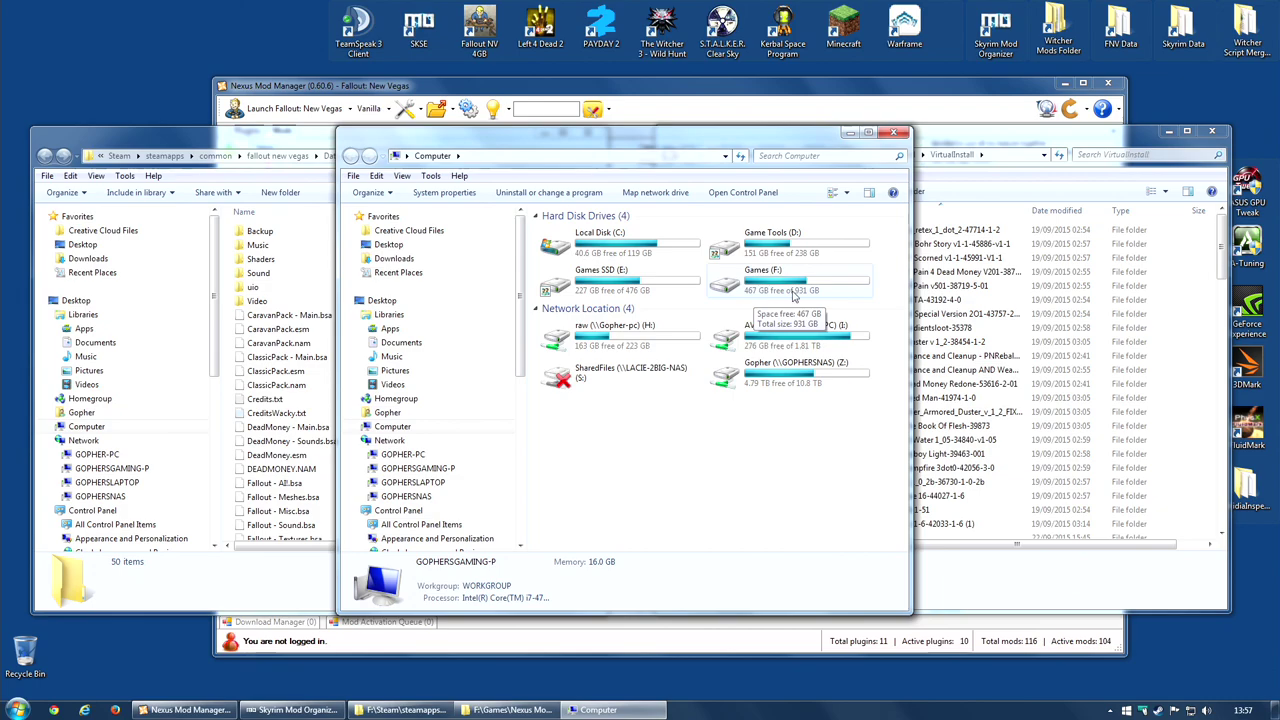
Step the Data window up to Steam and VirtualInstall up to the Nexus Mod Manager folder on F:
click(989, 152)
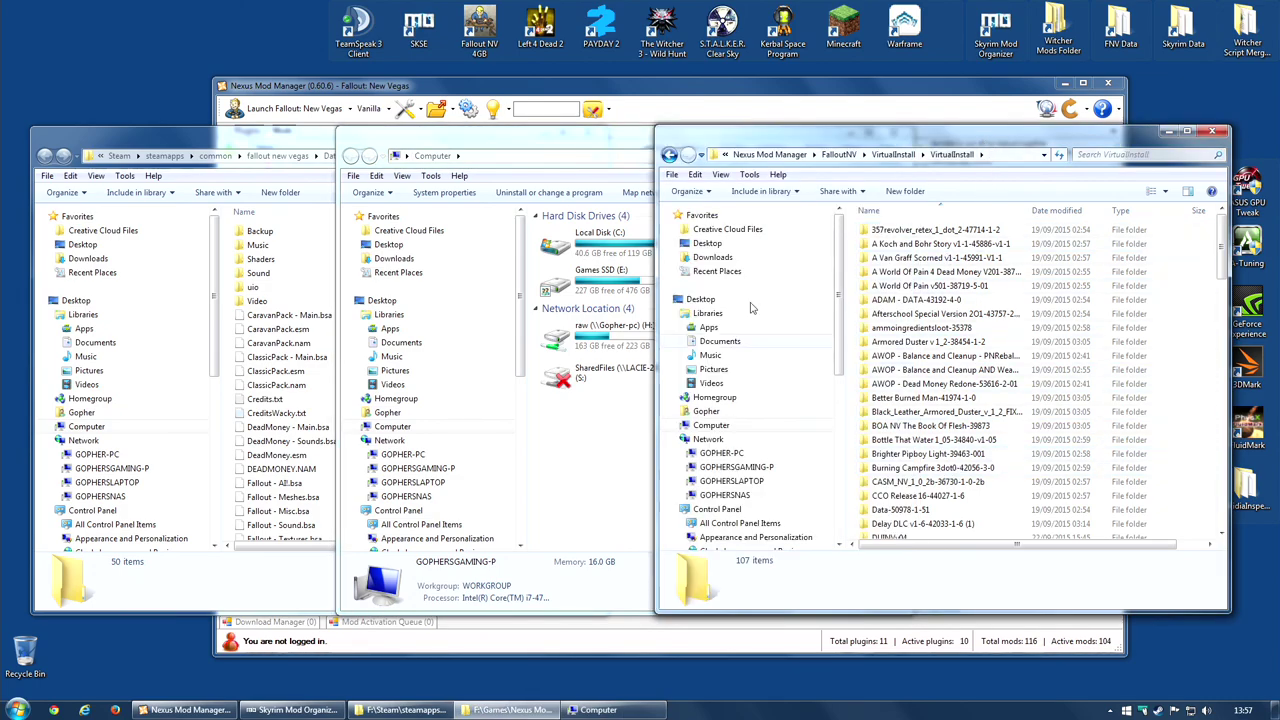
click(200, 137)
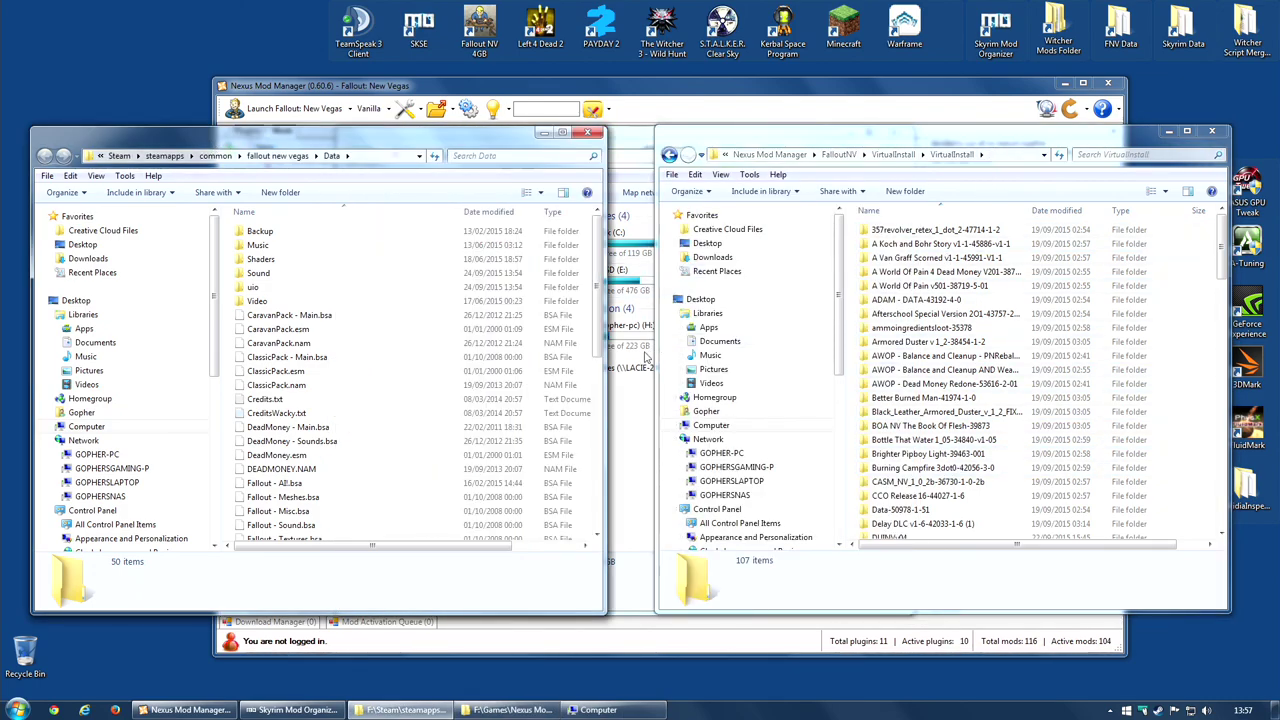
click(641, 153)
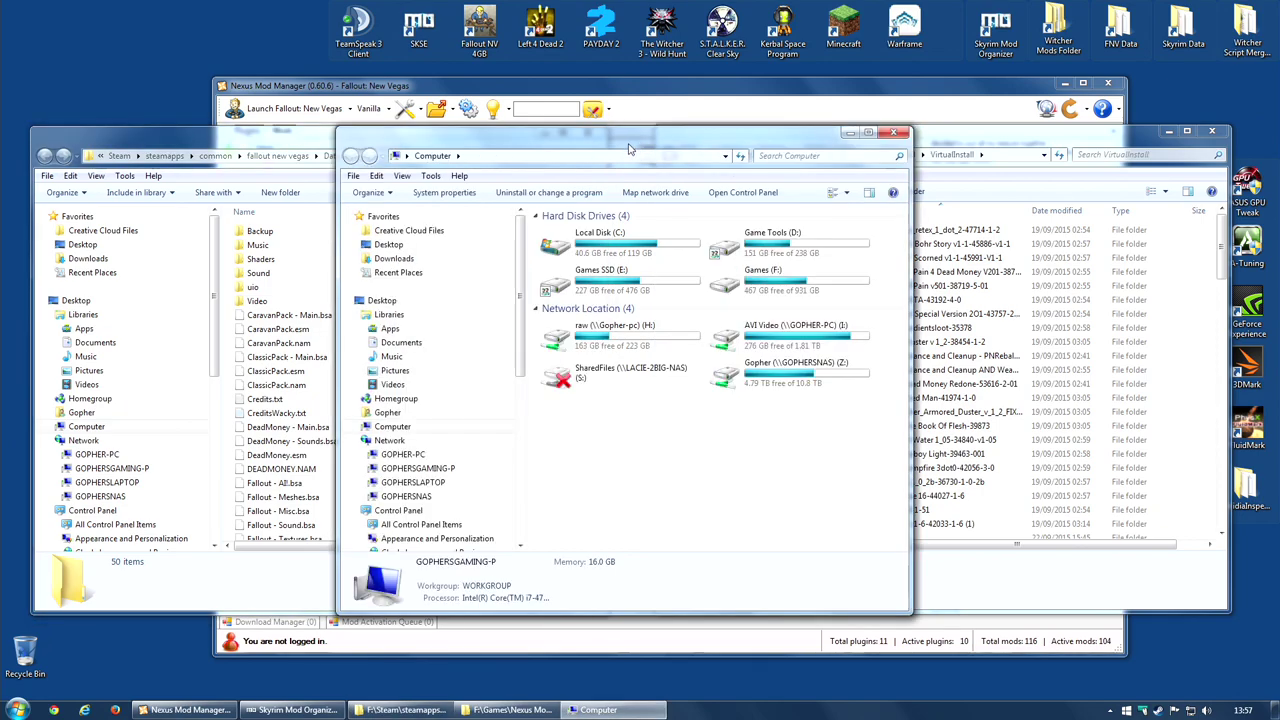
click(186, 131)
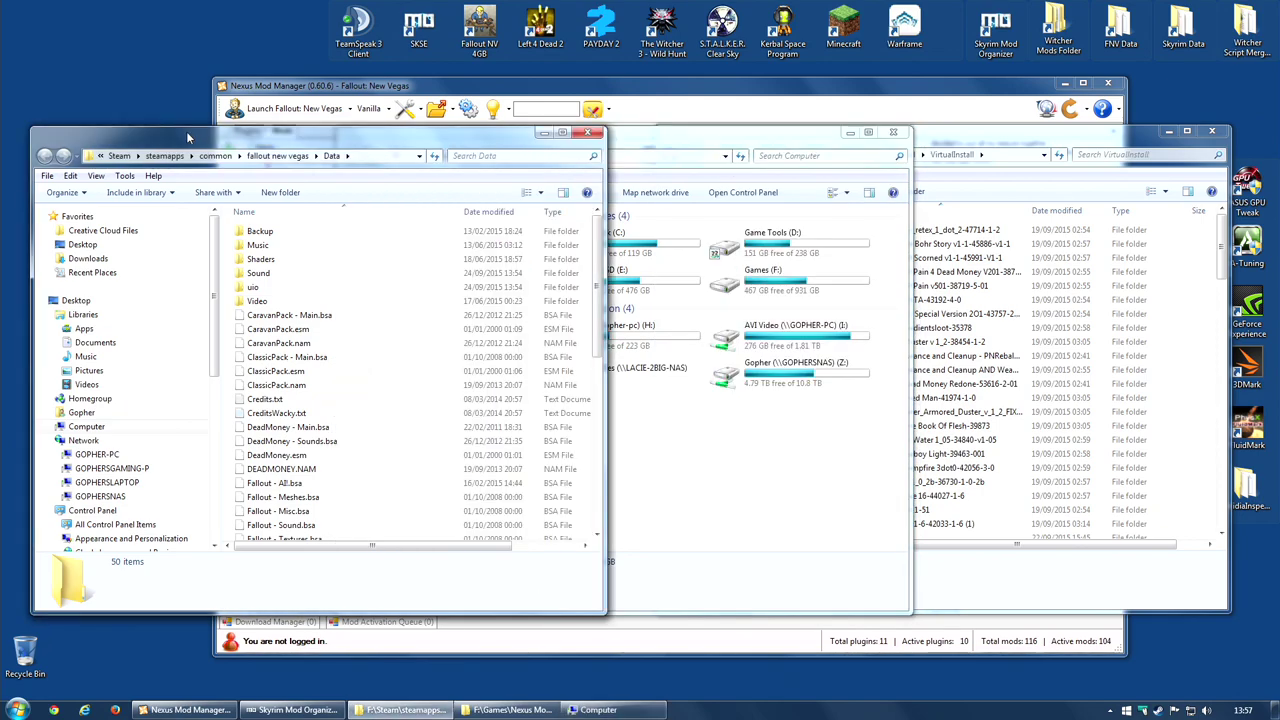
click(119, 156)
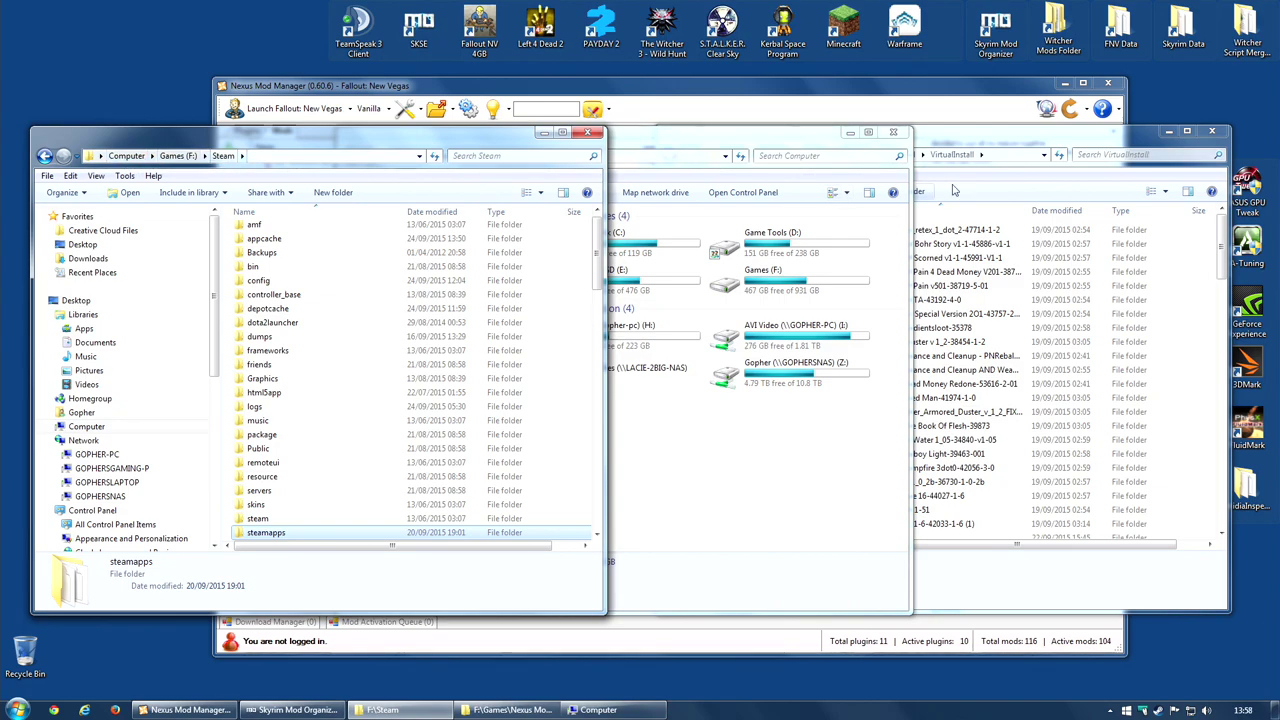
click(1000, 135)
click(768, 155)
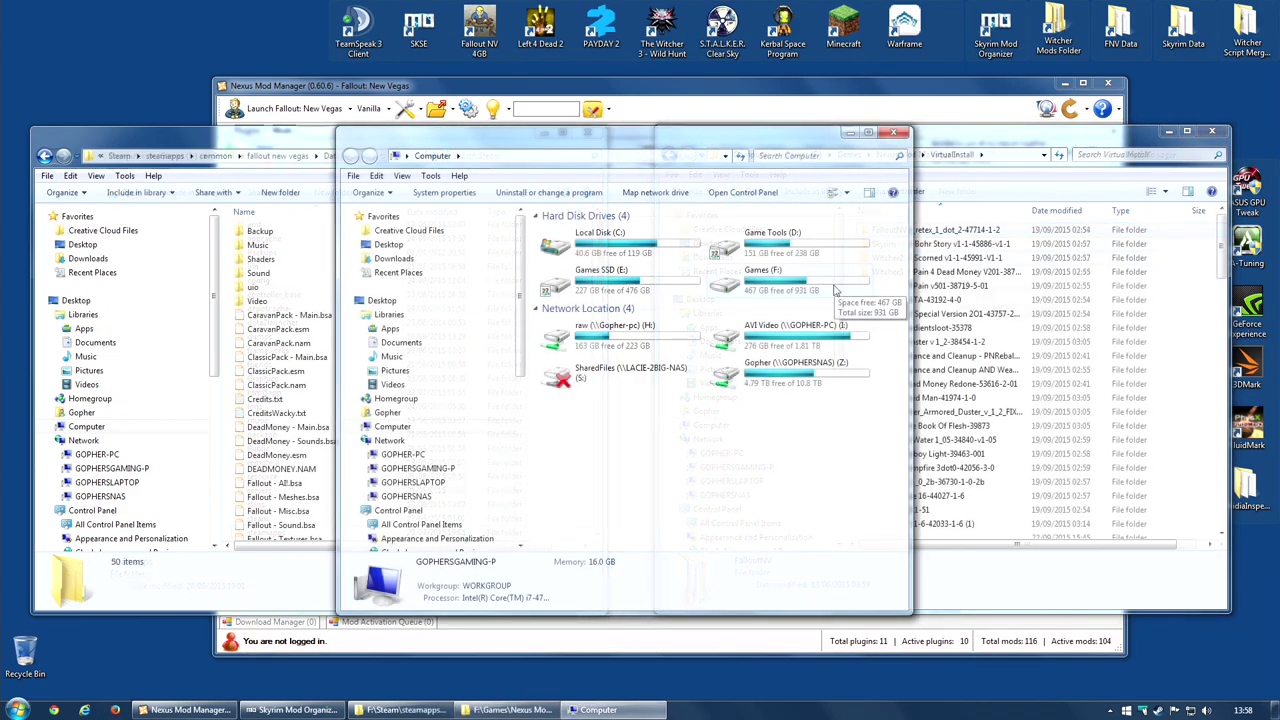
Switch from Vanilla to the Jack (104) profile, accept the missing-files warning, then view the Data folder
click(405, 115)
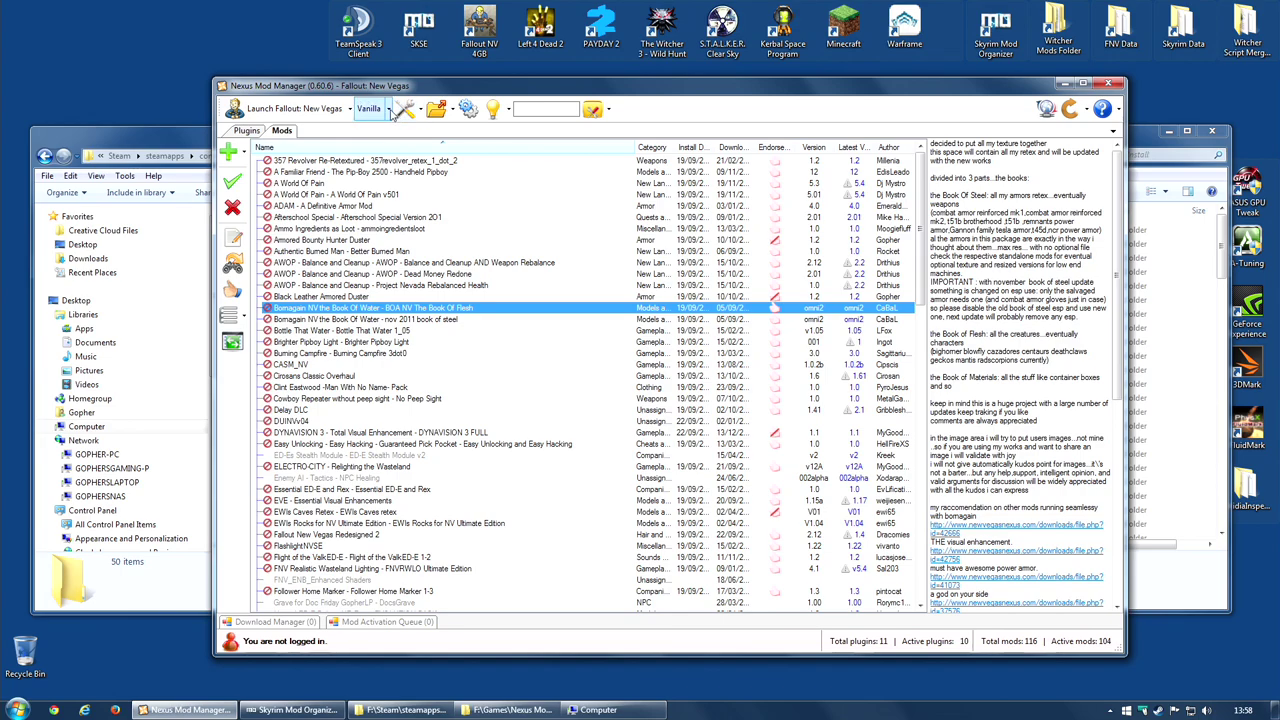
click(390, 109)
click(358, 113)
click(390, 109)
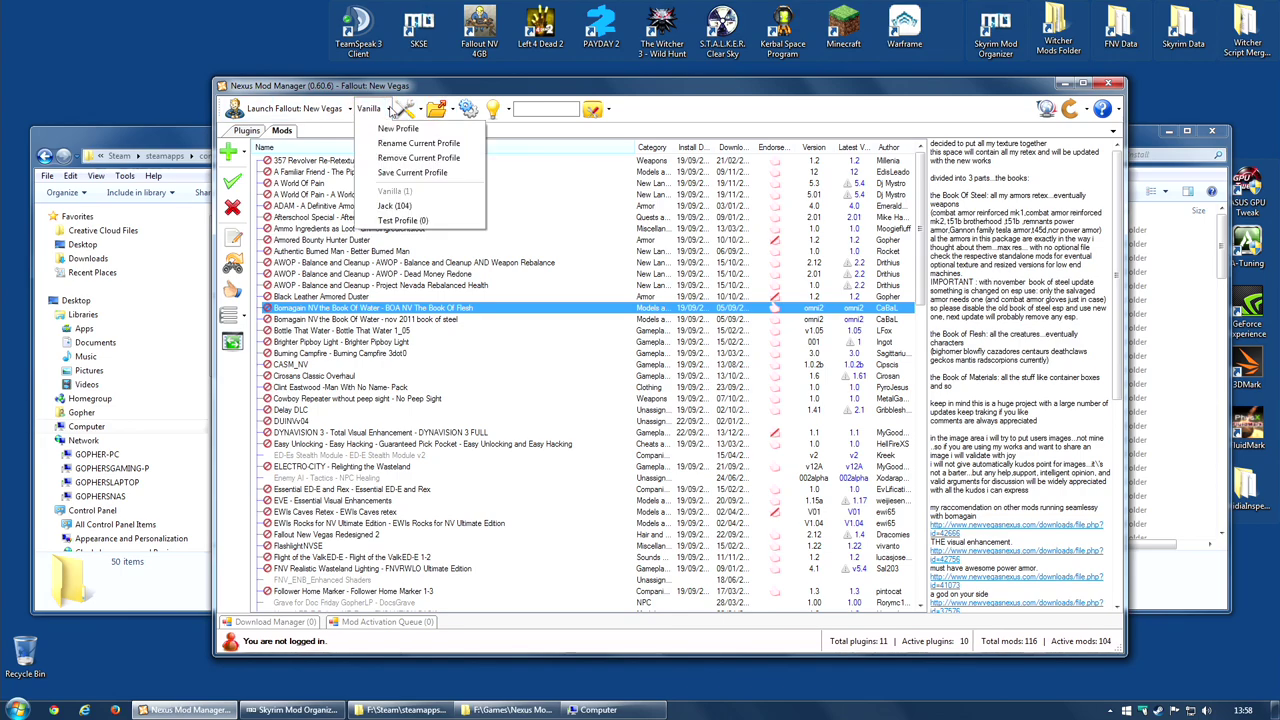
click(395, 206)
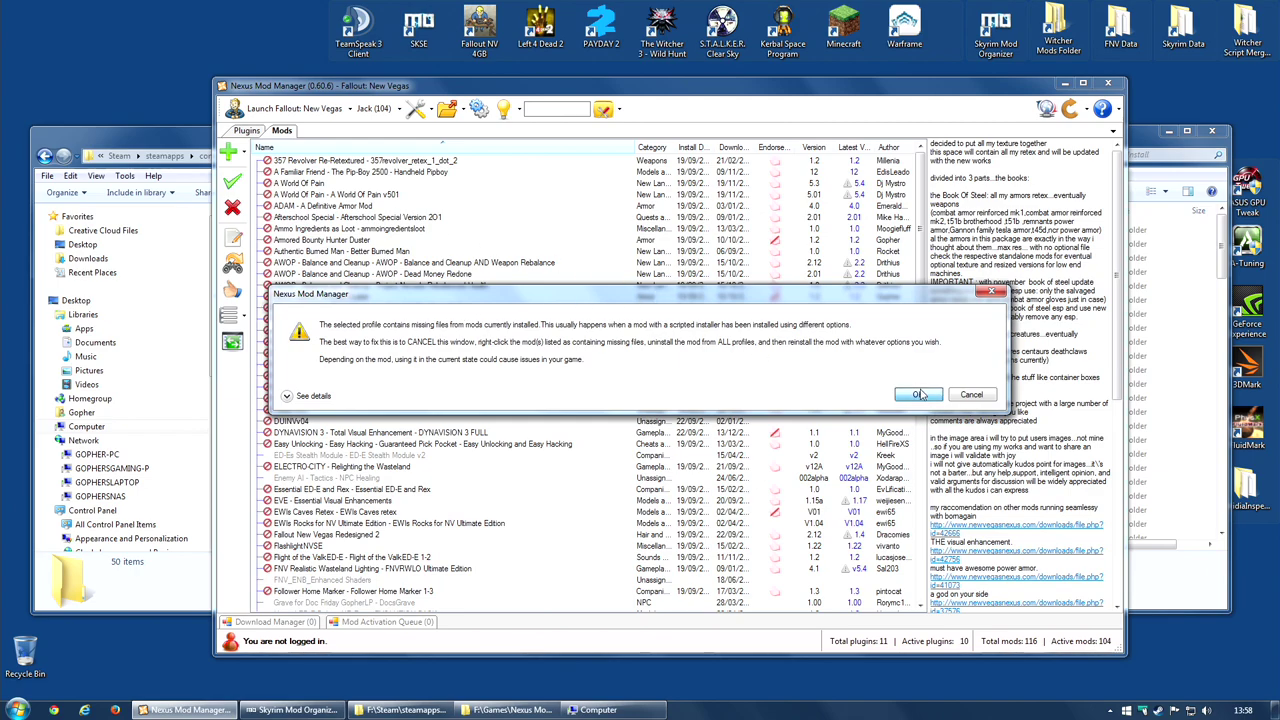
click(918, 395)
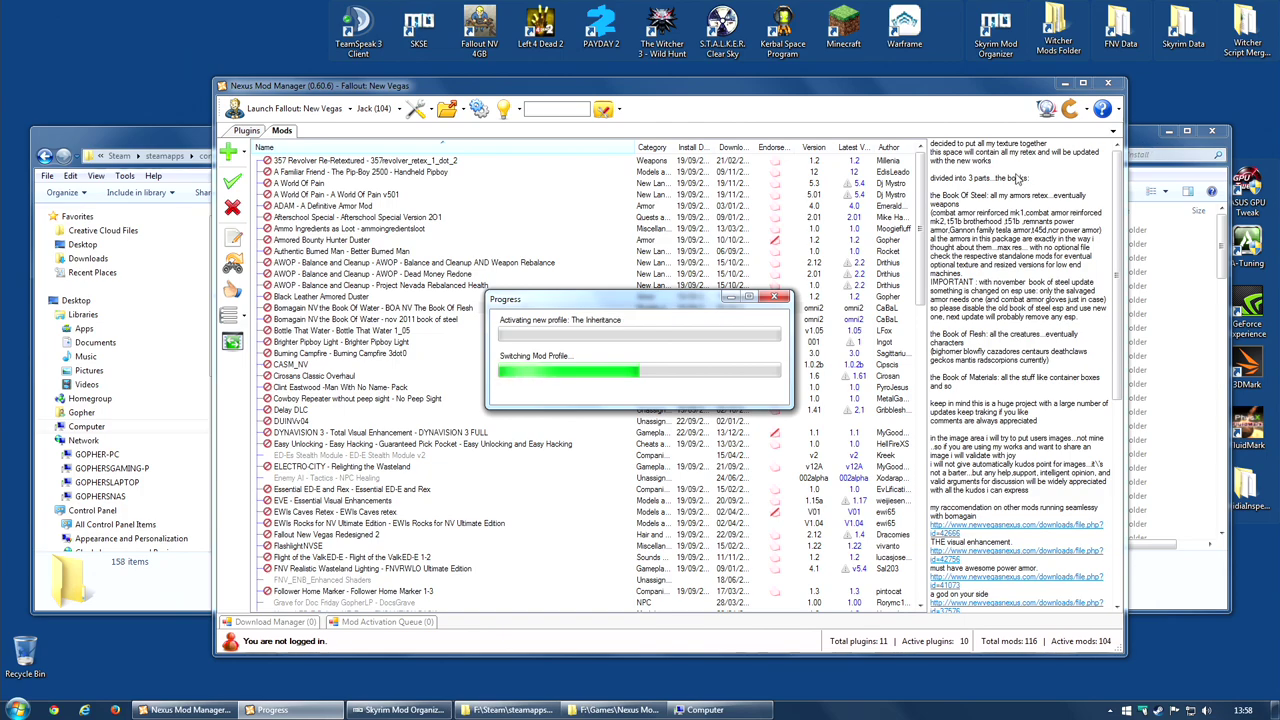
click(187, 155)
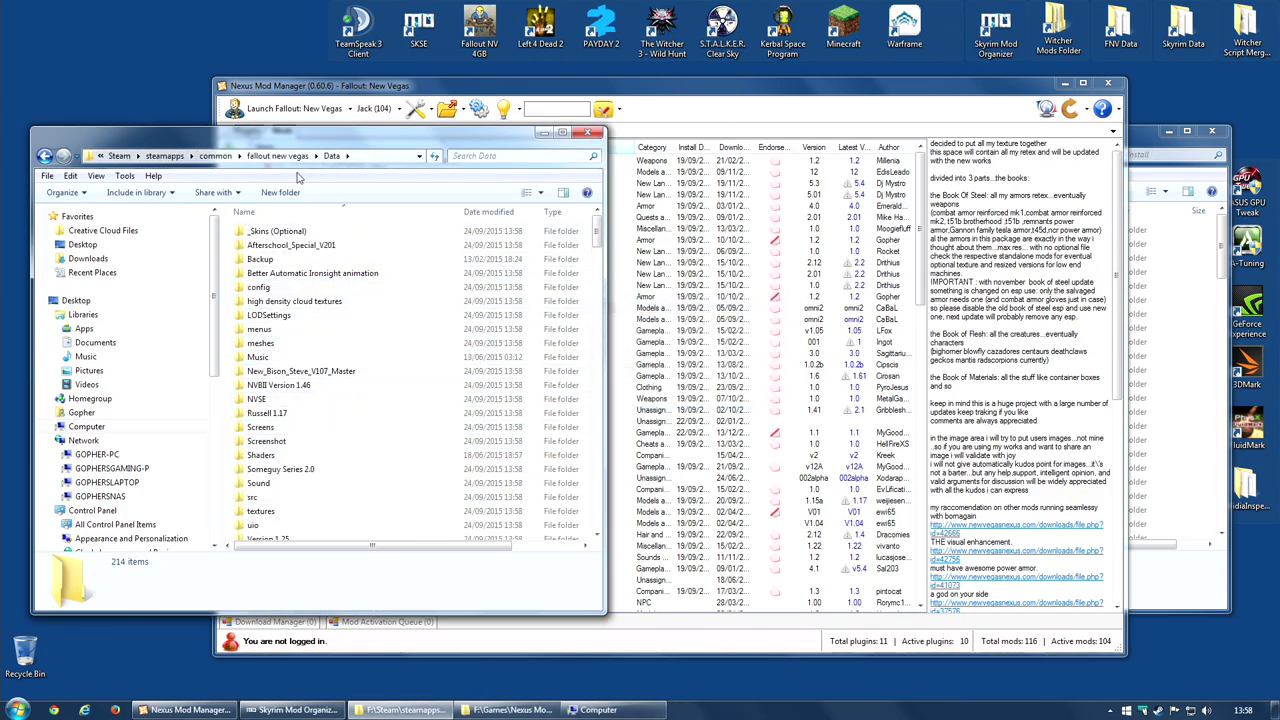
Scroll through the VirtualInstall folder and Nexus Mod Manager's mod list, then restore the Computer drive window
click(483, 139)
click(1150, 137)
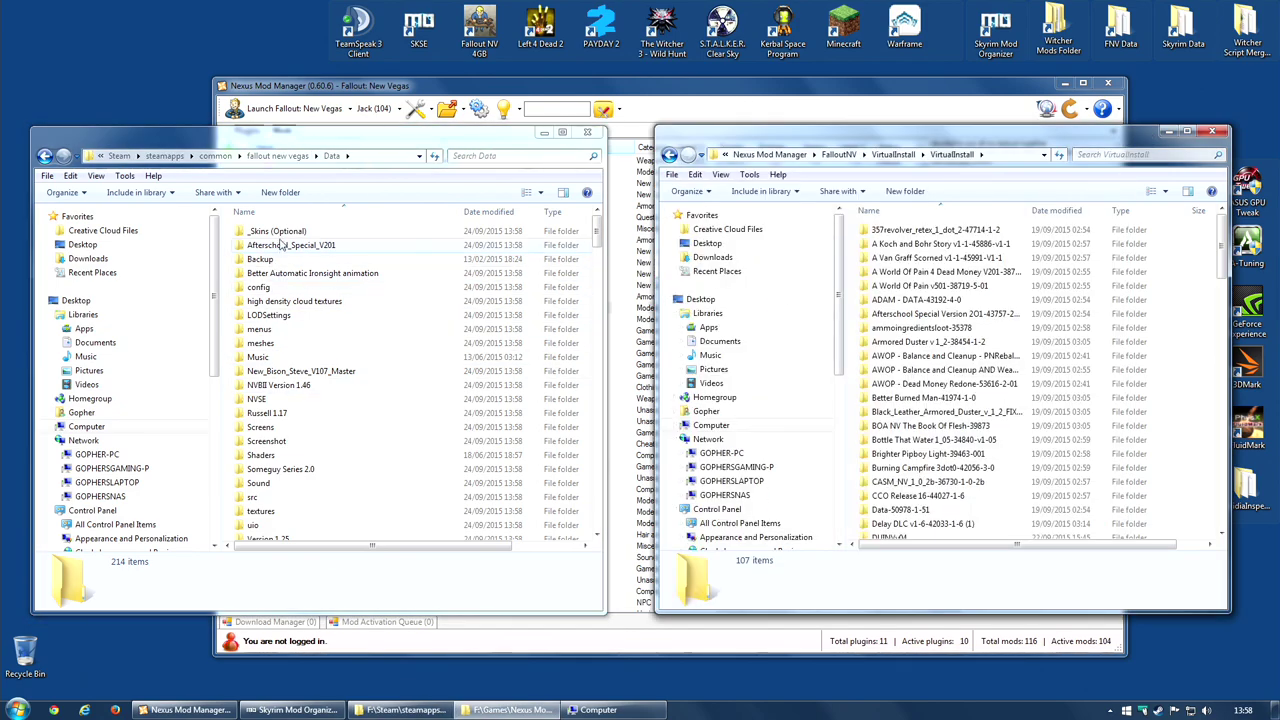
mouse_move(596, 230)
mouse_down()
mouse_move(608, 348)
mouse_move(612, 240)
mouse_move(600, 228)
mouse_up()
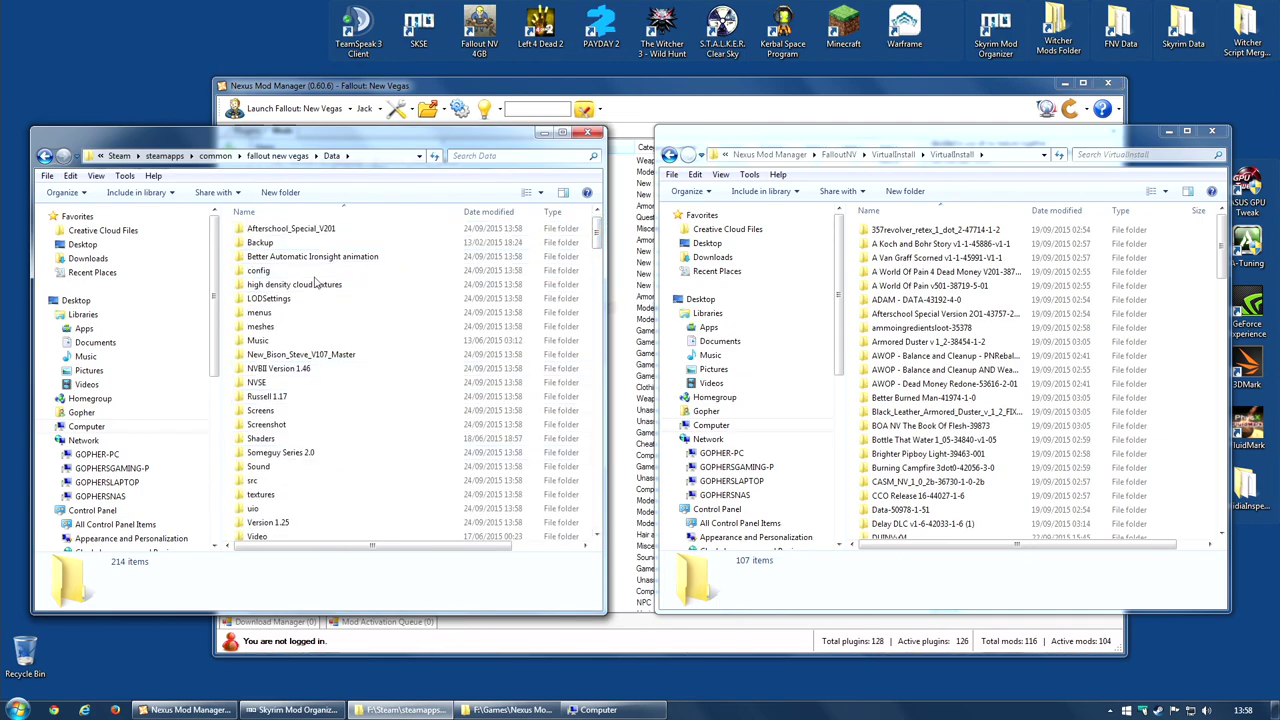
click(645, 307)
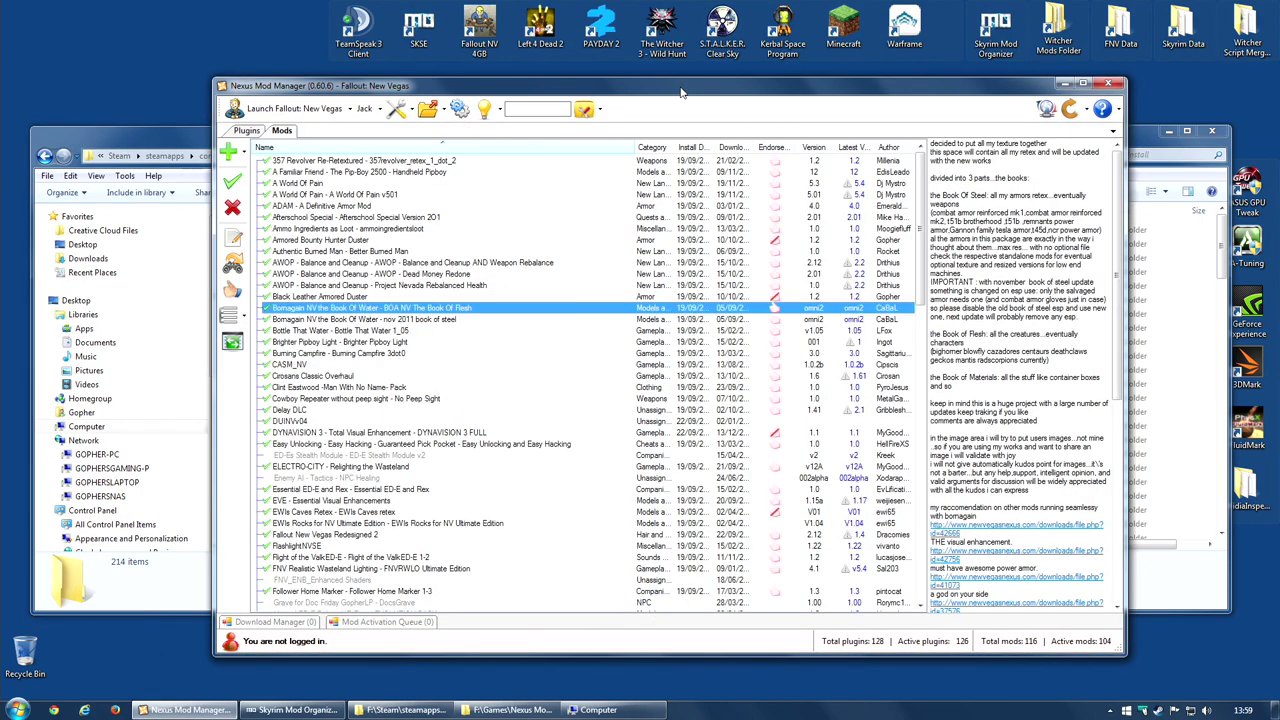
mouse_move(921, 230)
mouse_down()
mouse_move(942, 405)
mouse_move(924, 220)
mouse_up()
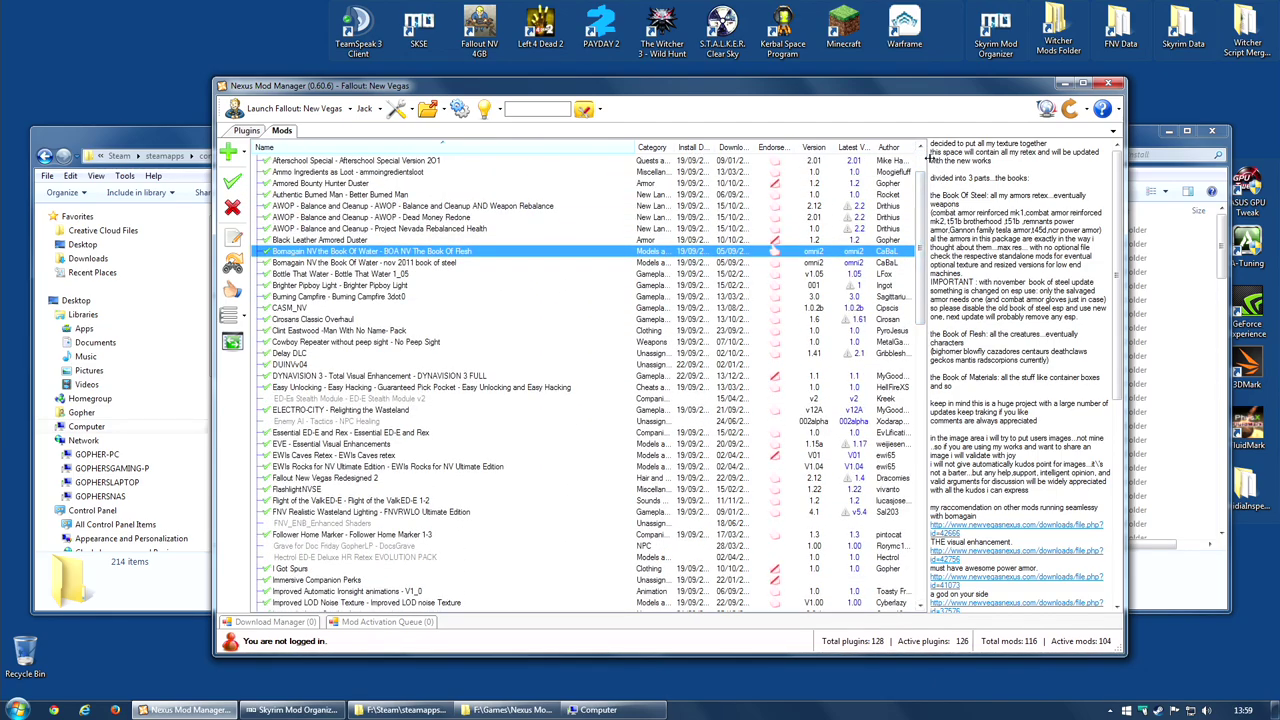
drag(924, 160, 922, 142)
click(598, 709)
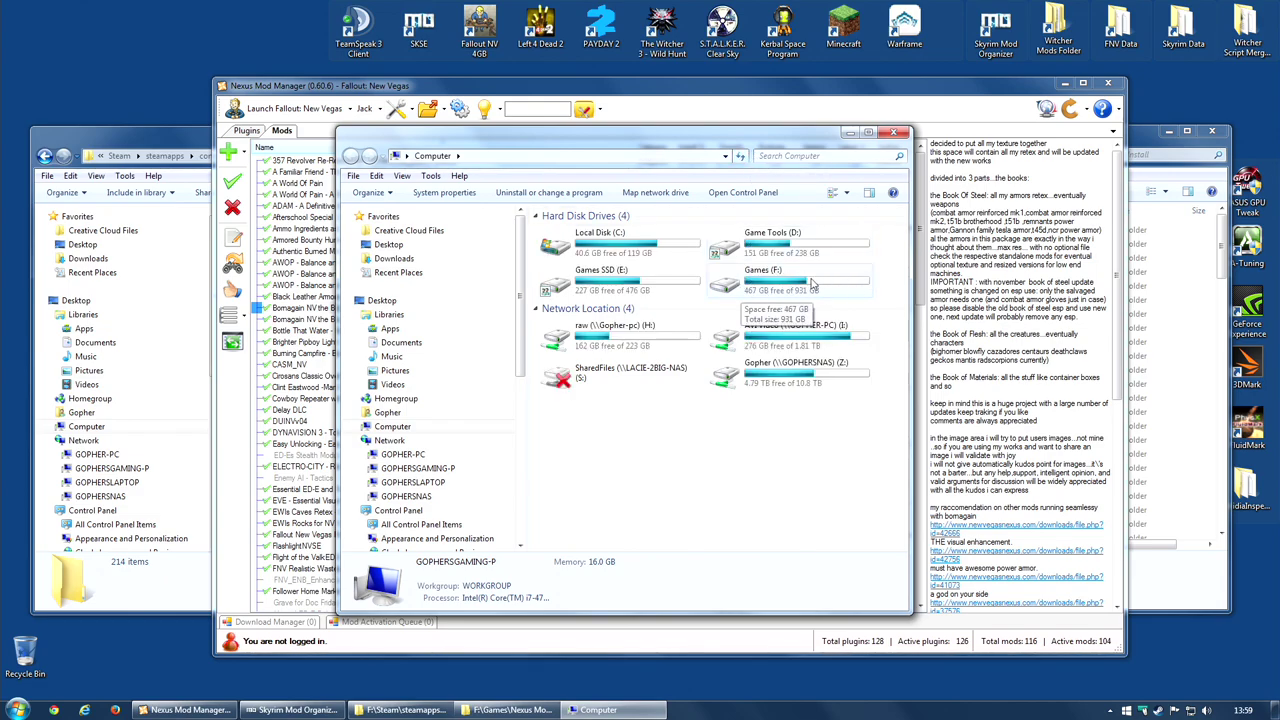
Minimize the mod manager and Computer, scroll the 214-item Data folder, then restore and close Computer
click(1066, 83)
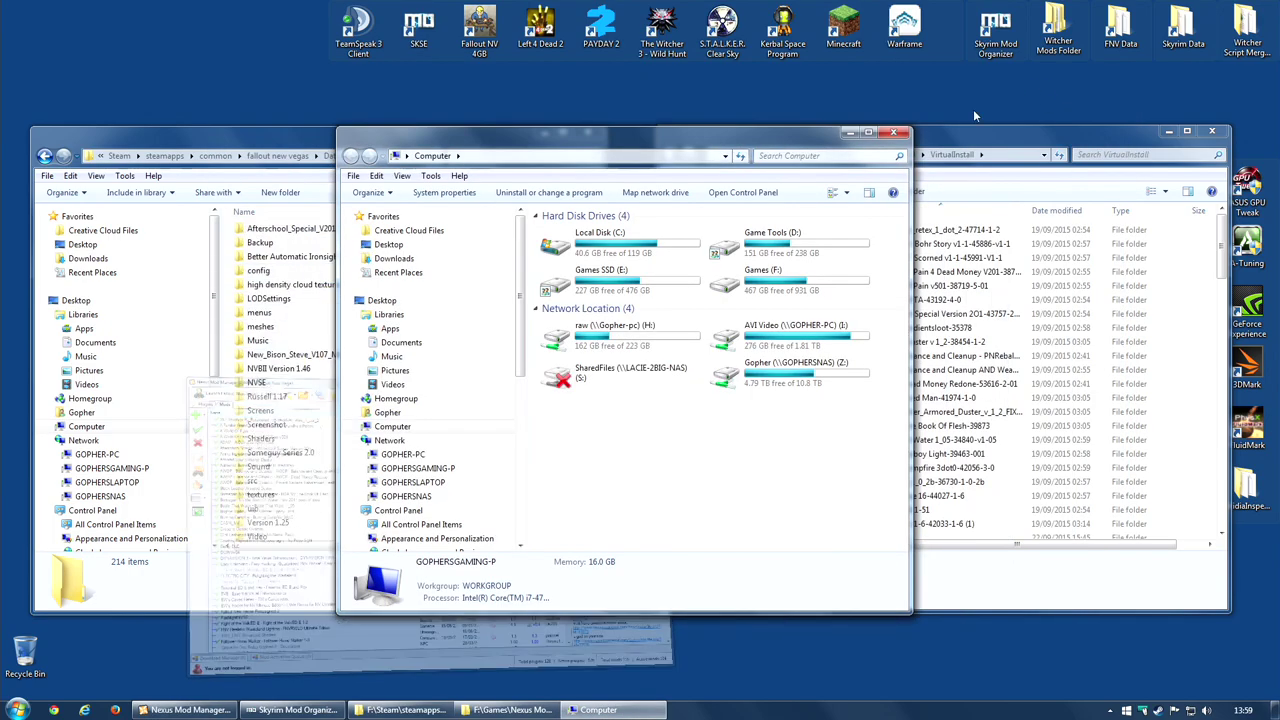
click(850, 132)
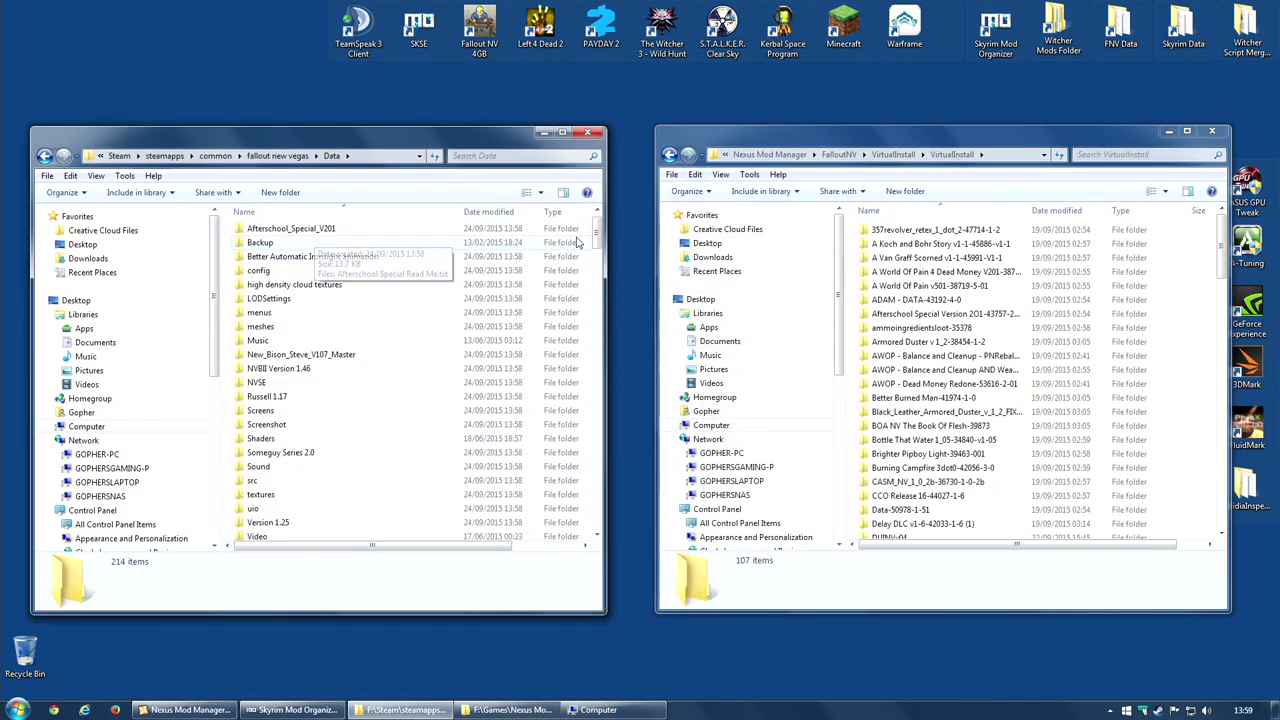
mouse_move(595, 234)
mouse_down()
mouse_move(600, 490)
mouse_move(608, 218)
mouse_up()
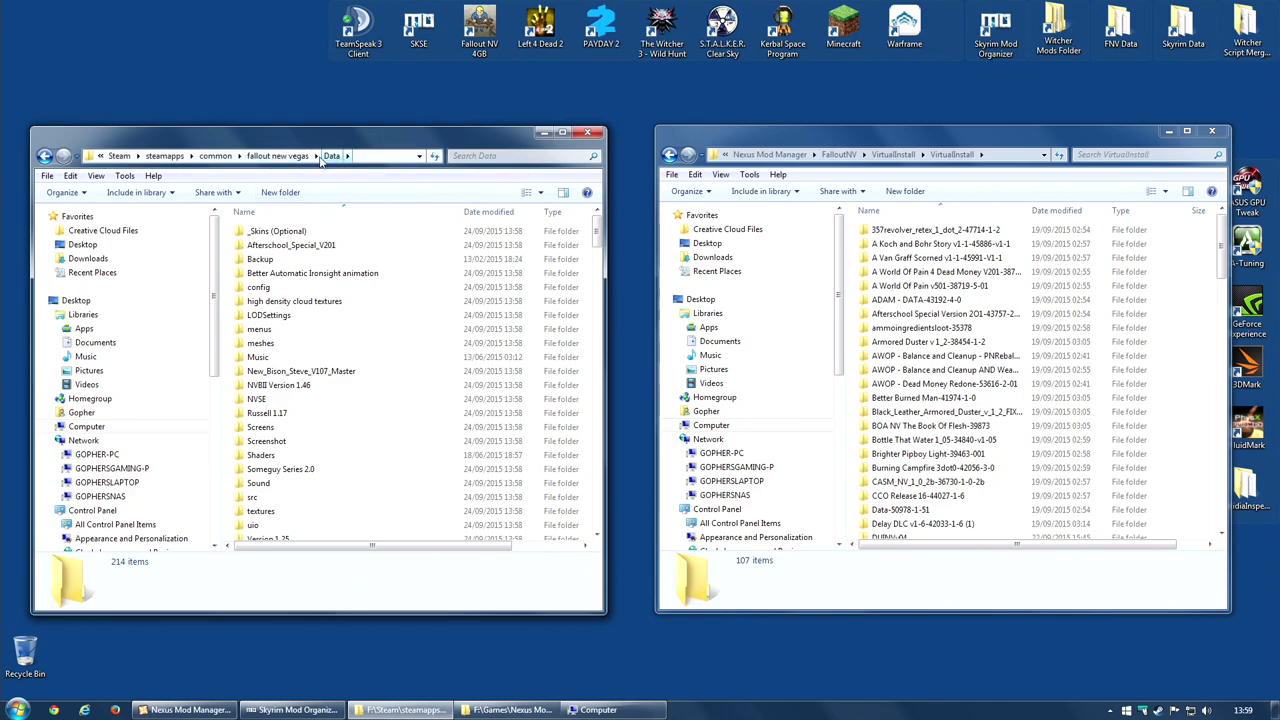
drag(597, 233, 595, 512)
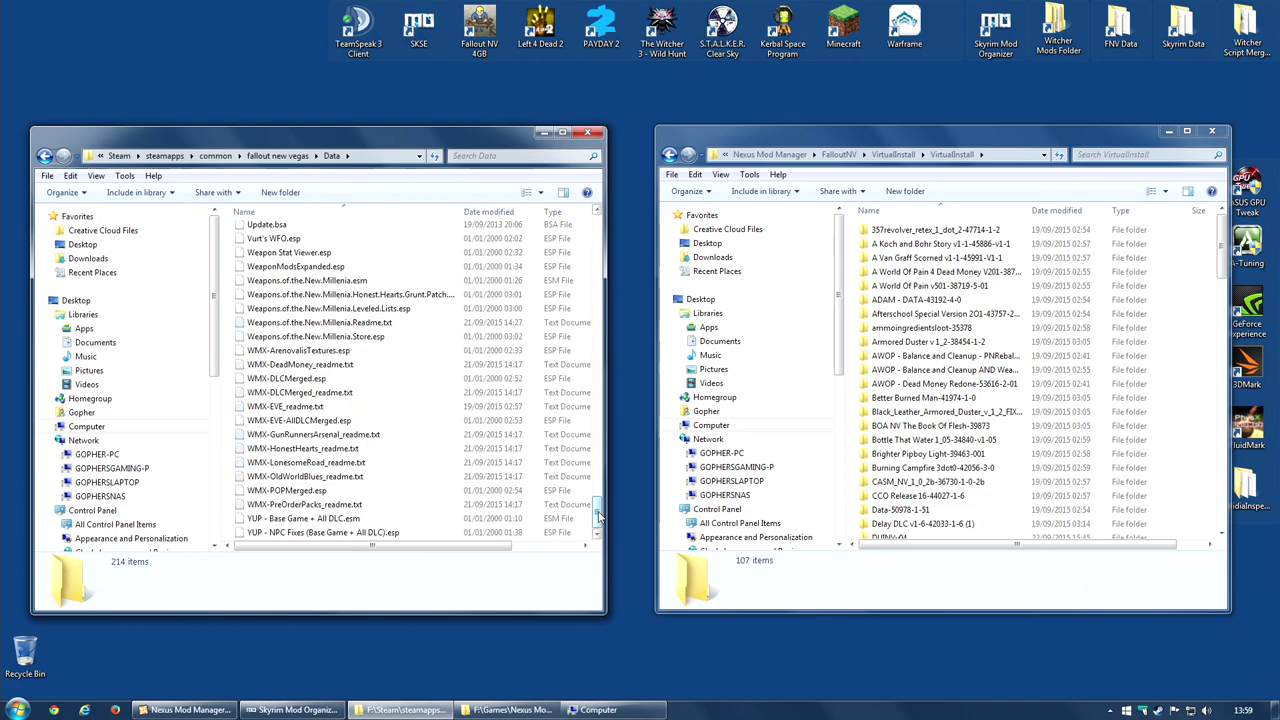
scroll(676, 288, up, 20)
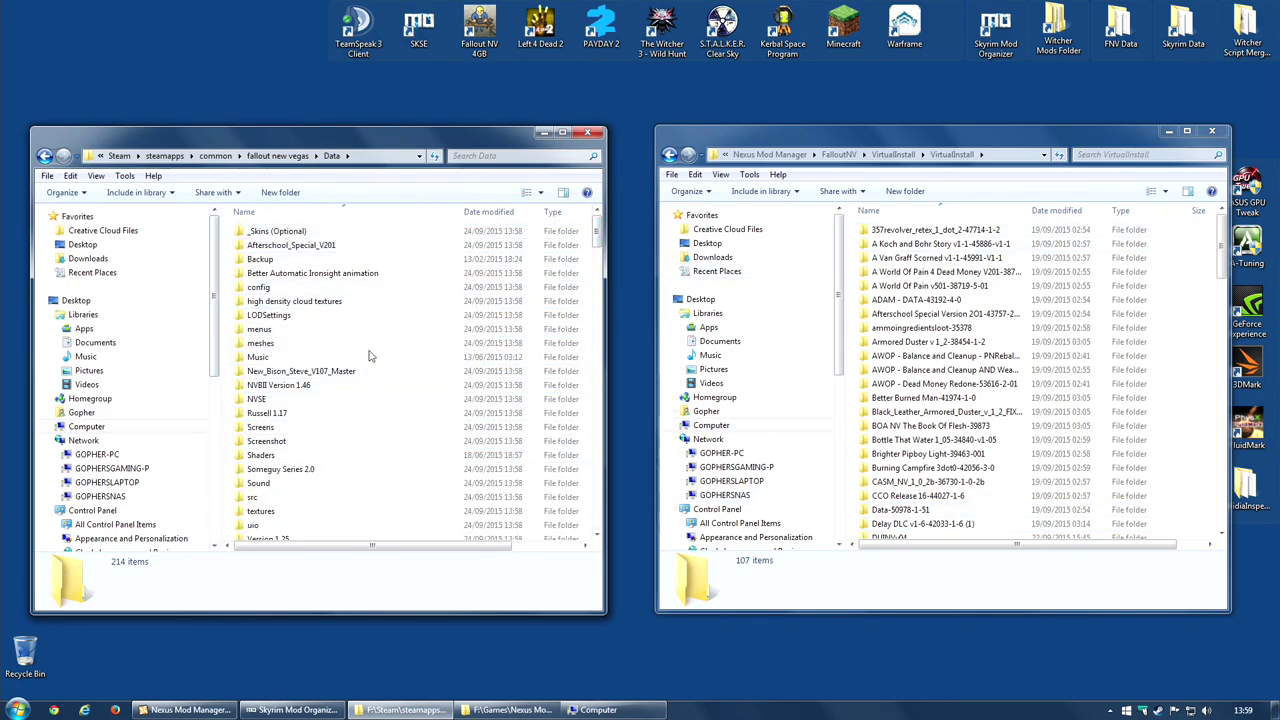
click(598, 709)
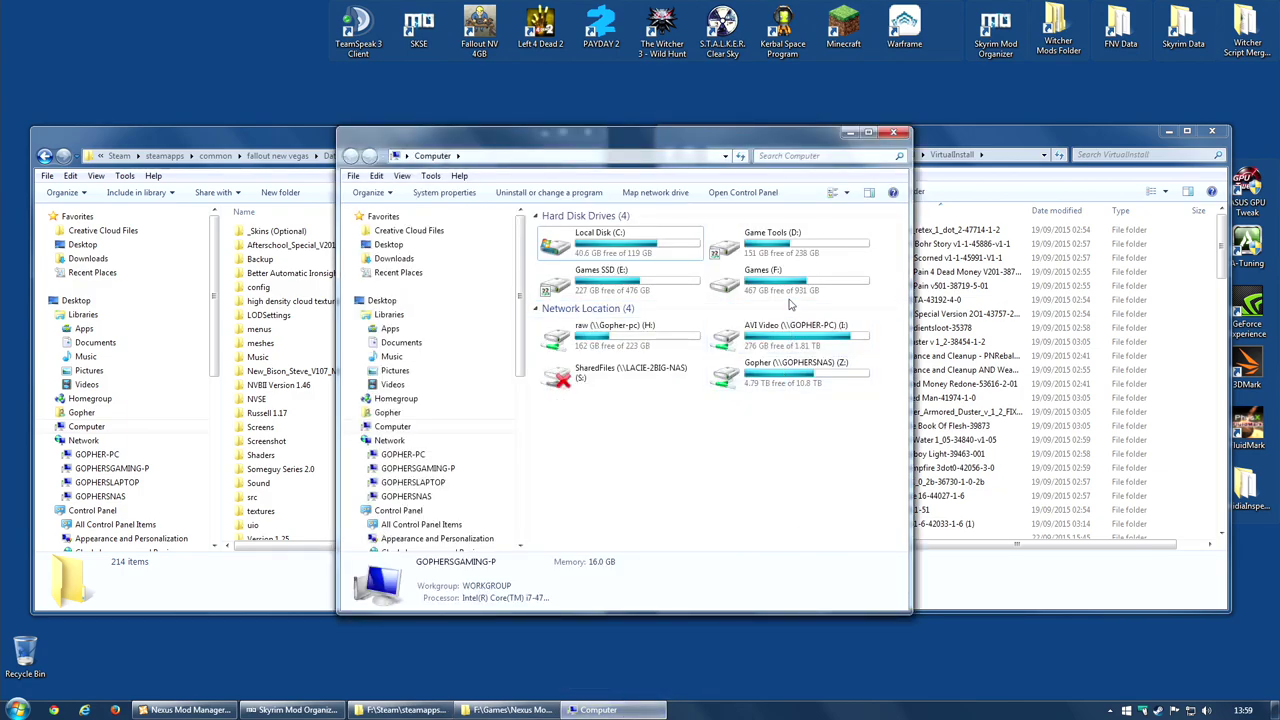
click(893, 132)
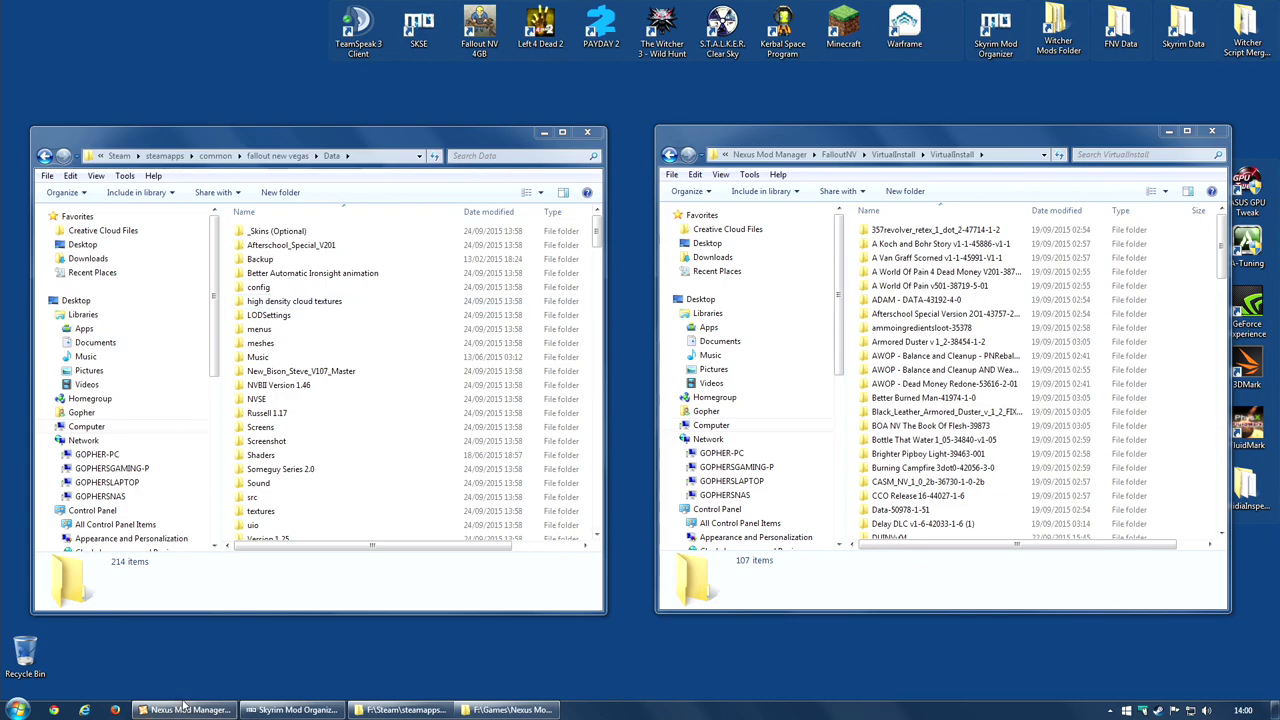
Bring Nexus Mod Manager's mod list, 104 of 116 mods active, back to the front
click(293, 673)
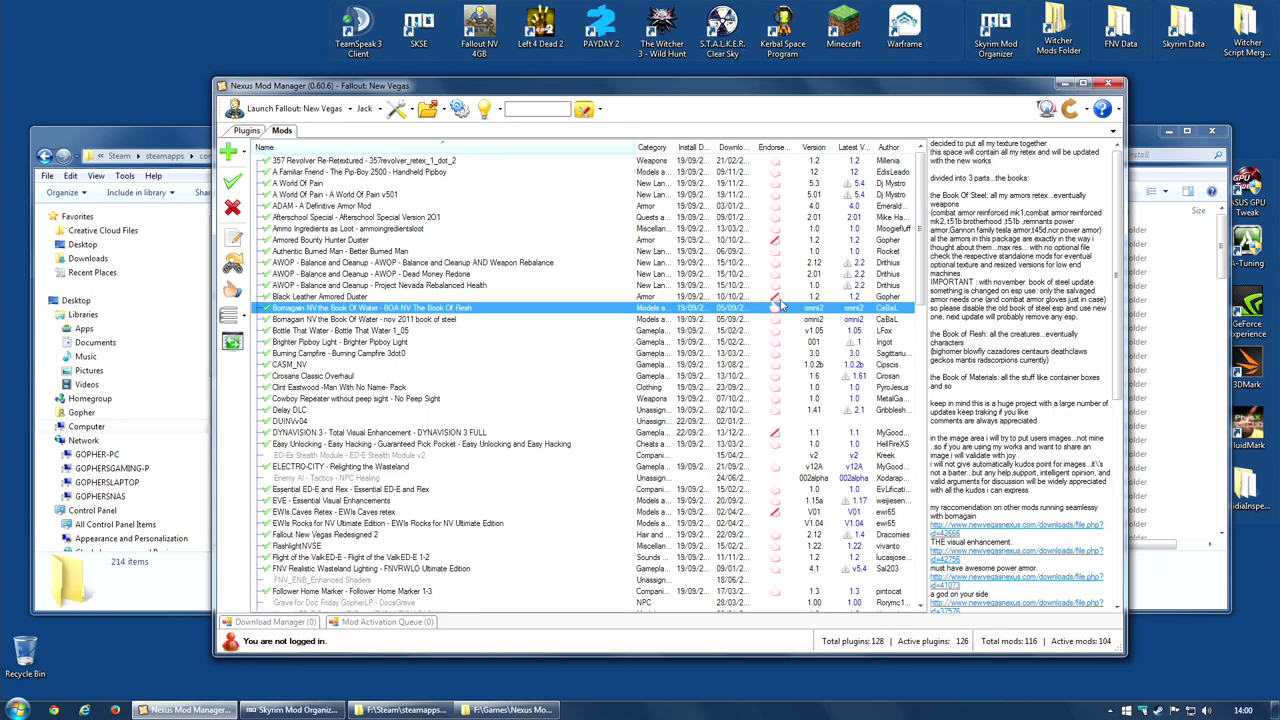
Minimize Nexus Mod Manager to reach the Explorer folder windows behind it
click(1062, 84)
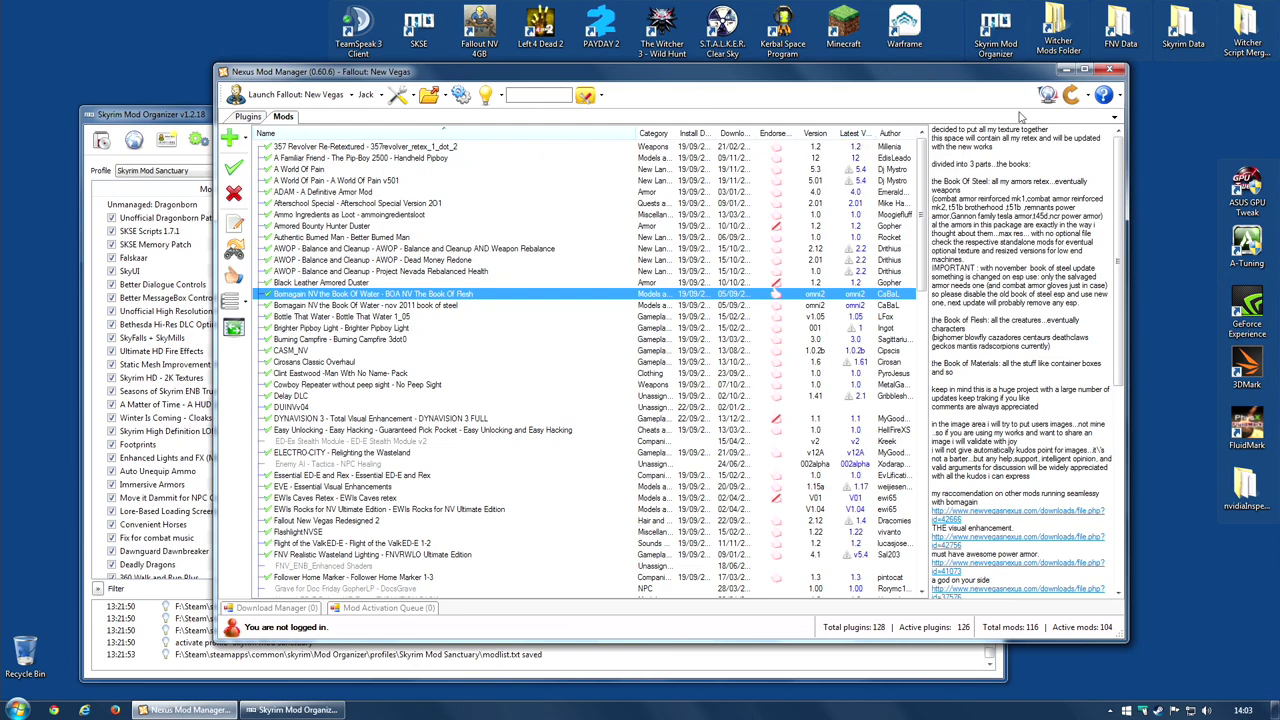
click(1112, 33)
double_click(1112, 33)
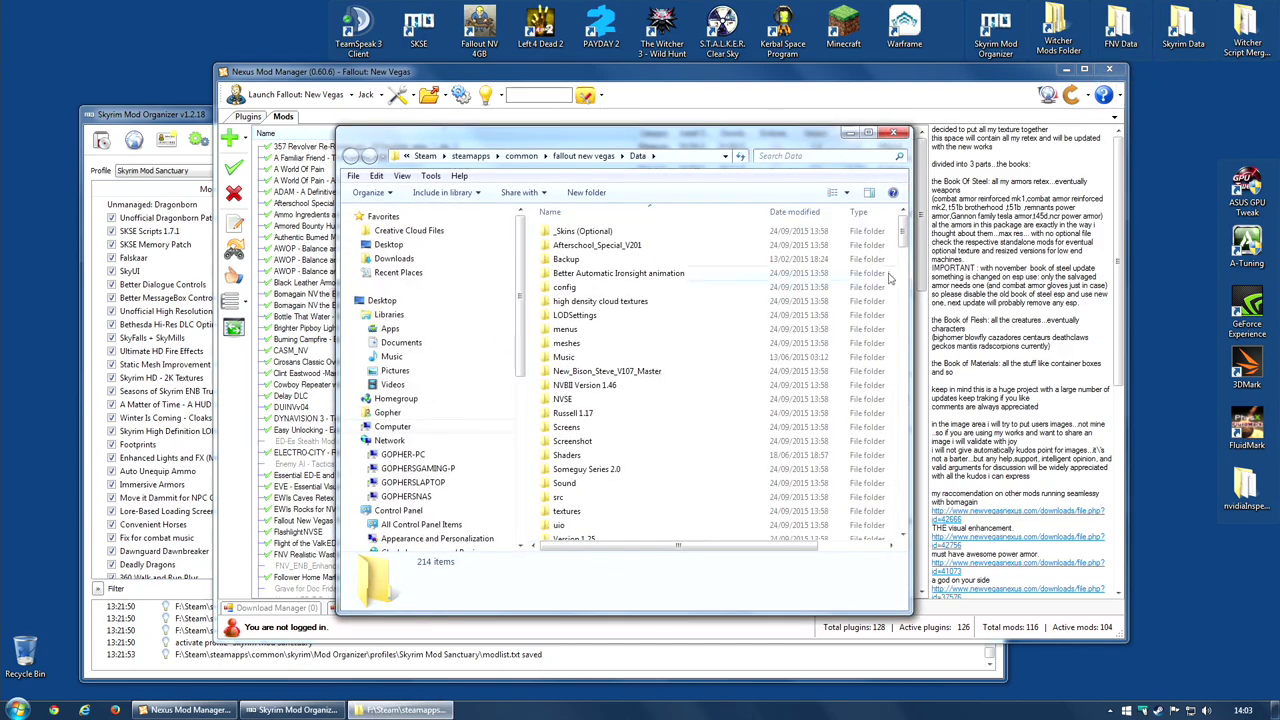
mouse_move(903, 236)
mouse_down()
mouse_move(905, 515)
mouse_move(905, 232)
mouse_up()
click(893, 132)
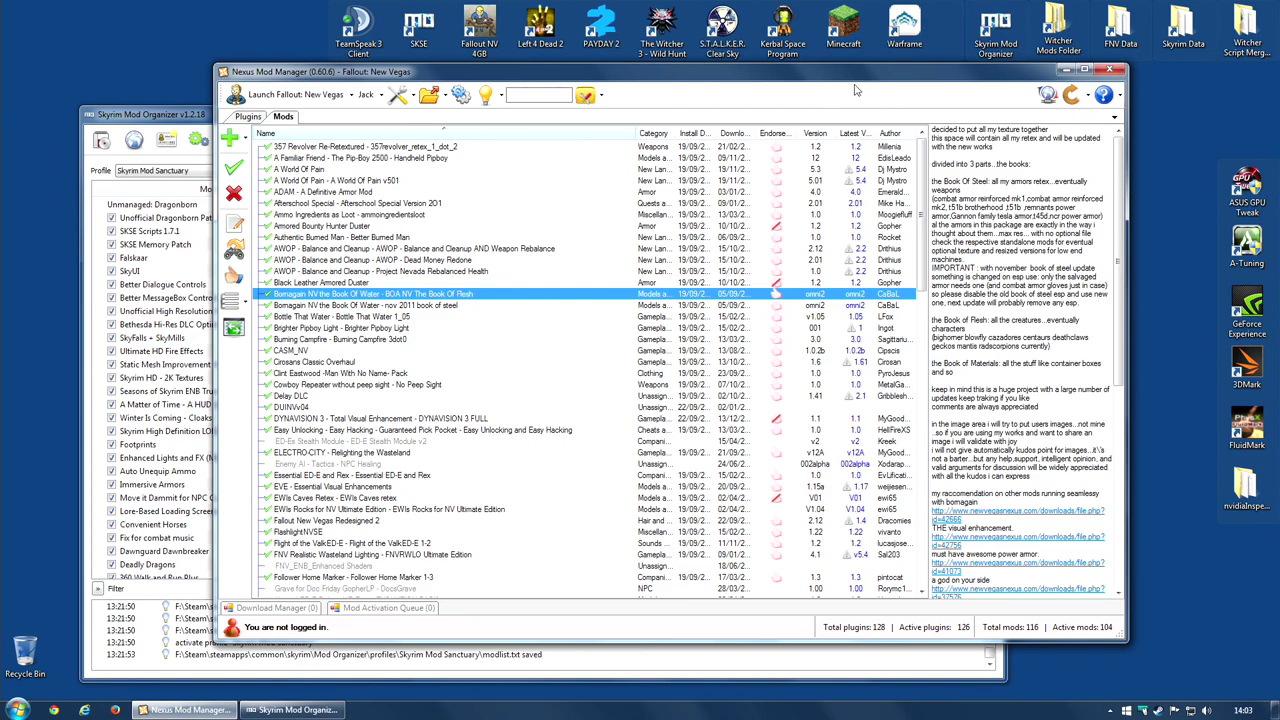
Bring Mod Organizer's Skyrim Mod Sanctuary window, with SKSE set to run, in front of Nexus Mod Manager
click(150, 114)
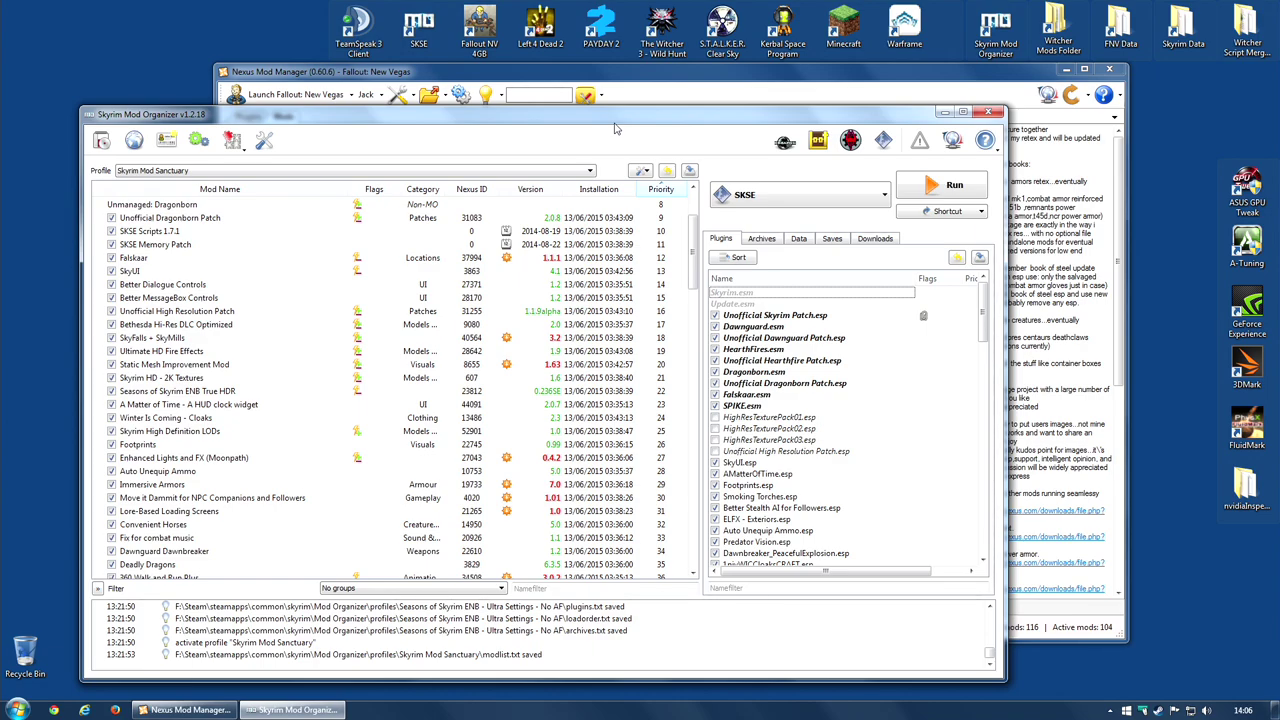
Raise Nexus Mod Manager's Fallout: New Vegas list, showing 104 of 116 mods active, over Mod Organizer
click(635, 80)
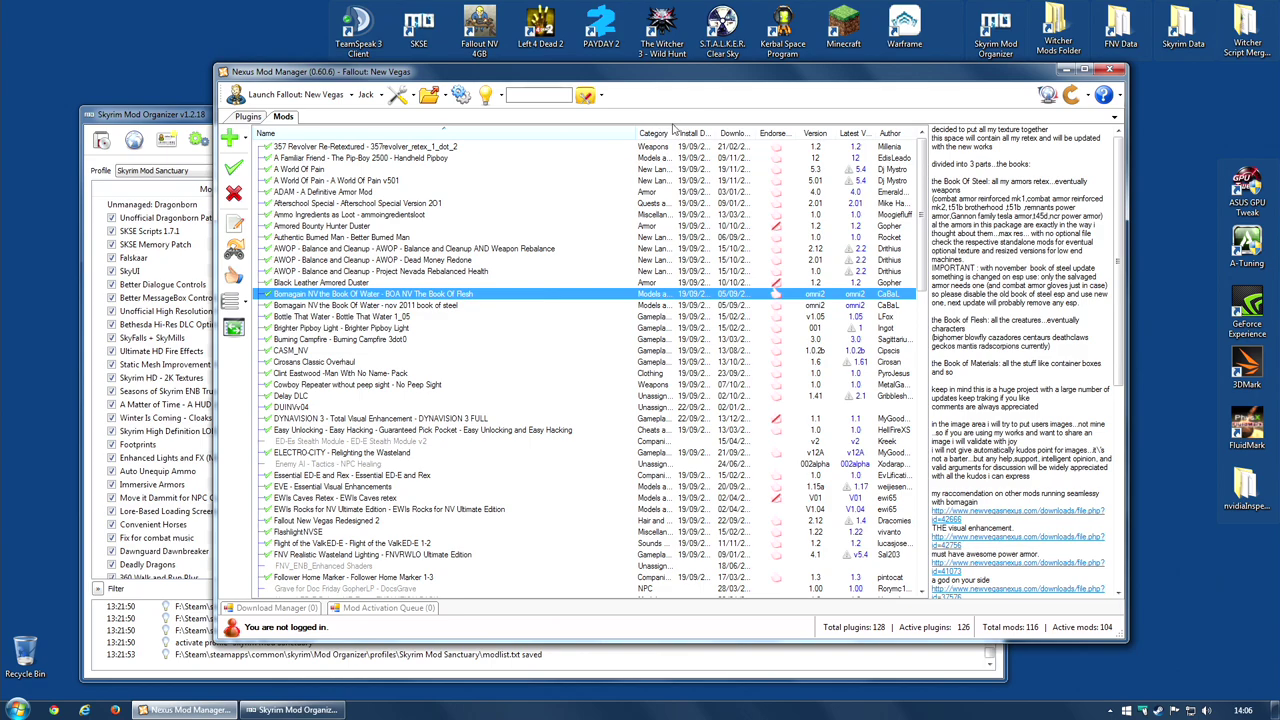
Check the Jack, Test and Vanilla profiles without switching, then flip to Mod Organizer and back to Nexus
click(381, 100)
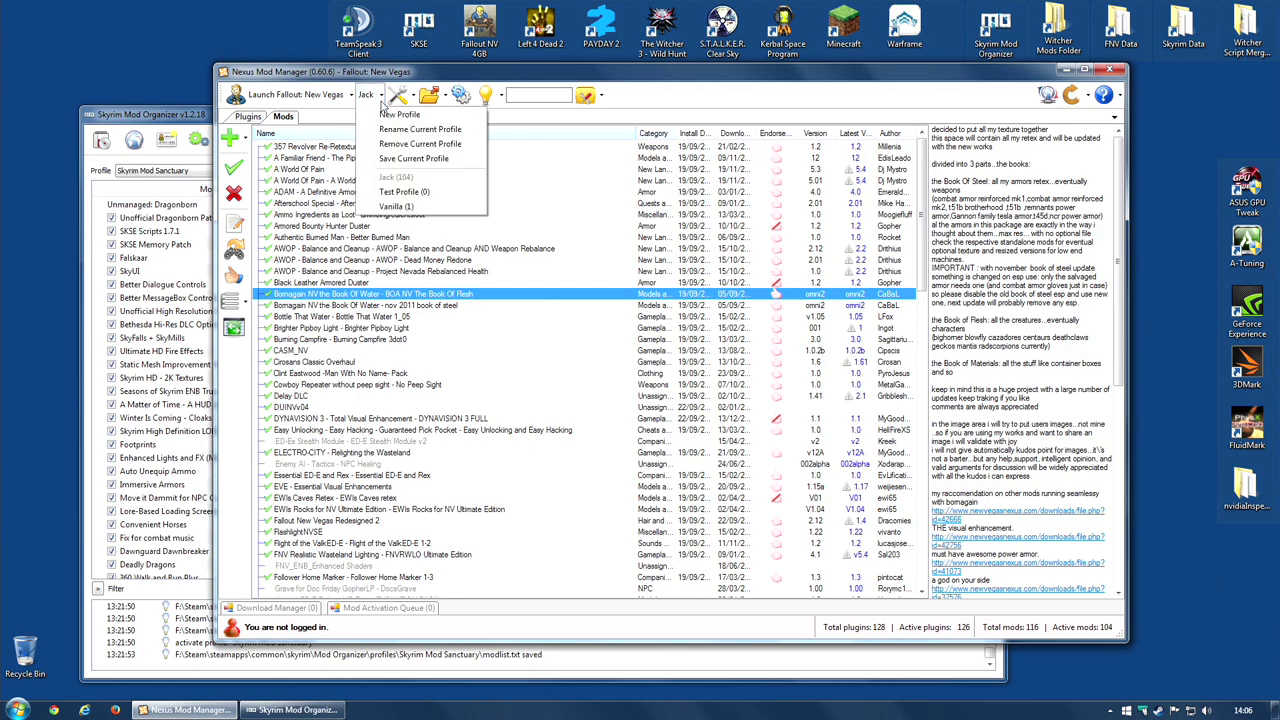
click(381, 100)
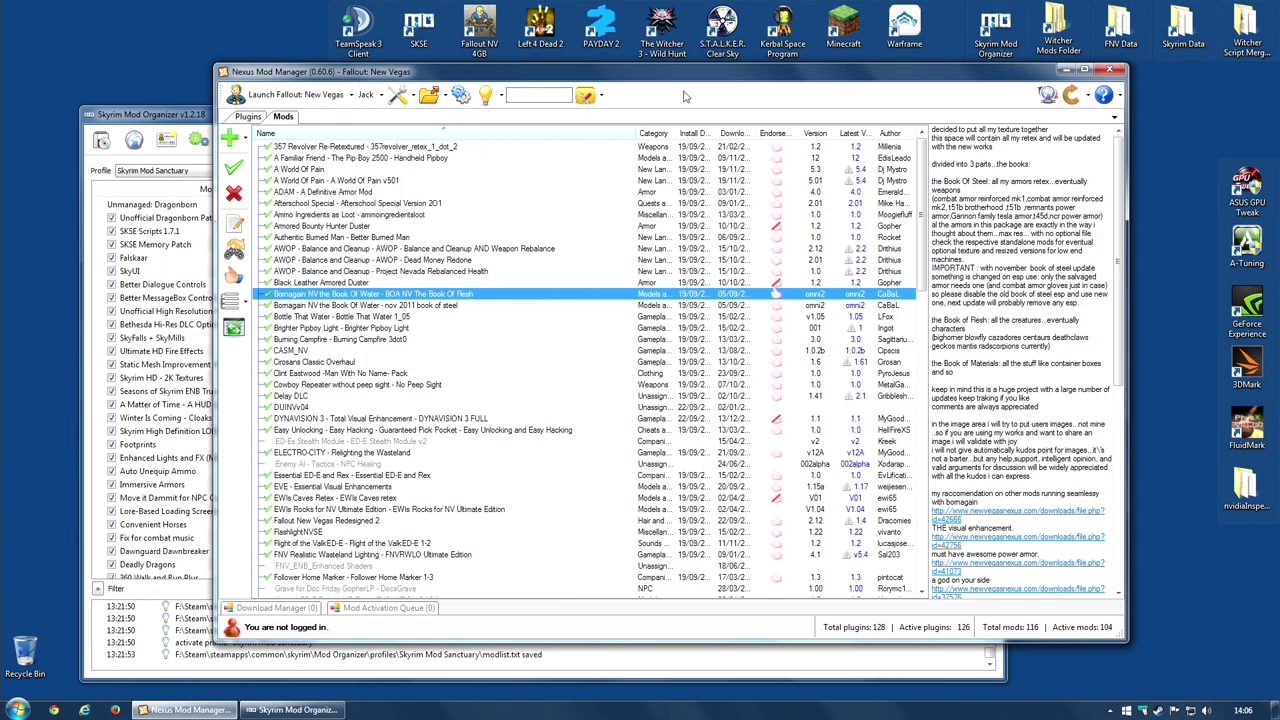
click(208, 114)
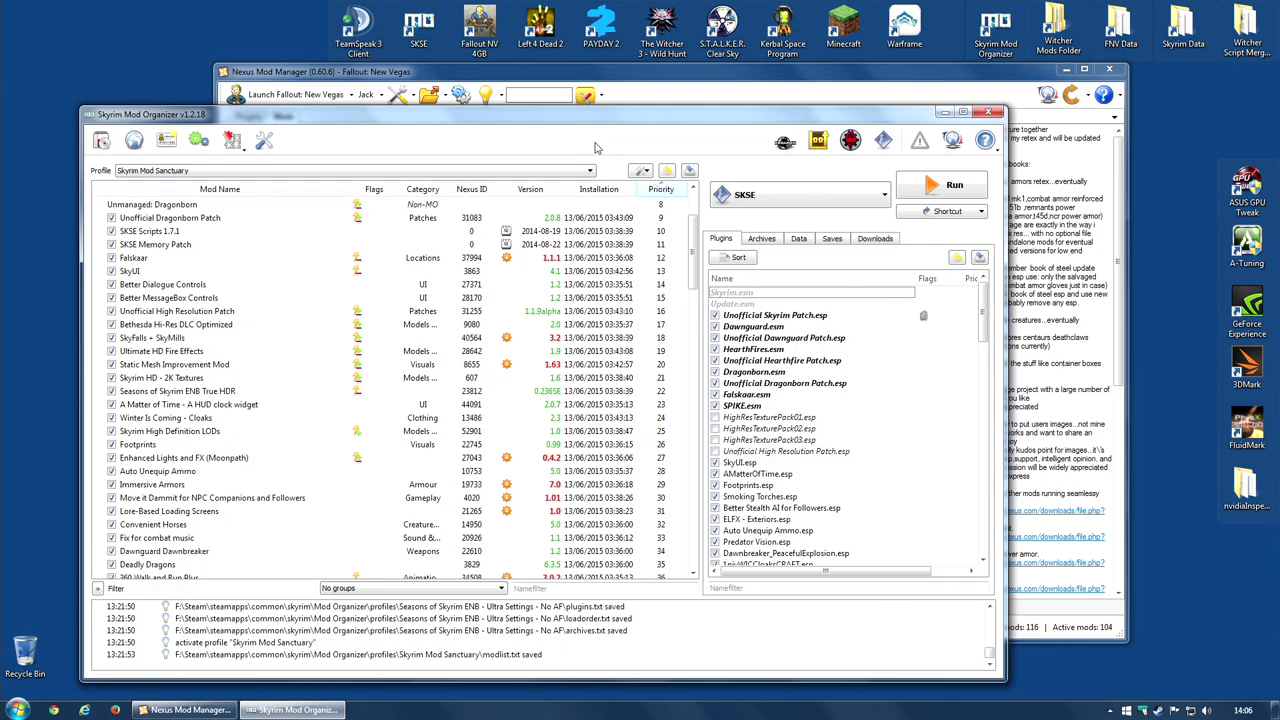
click(716, 79)
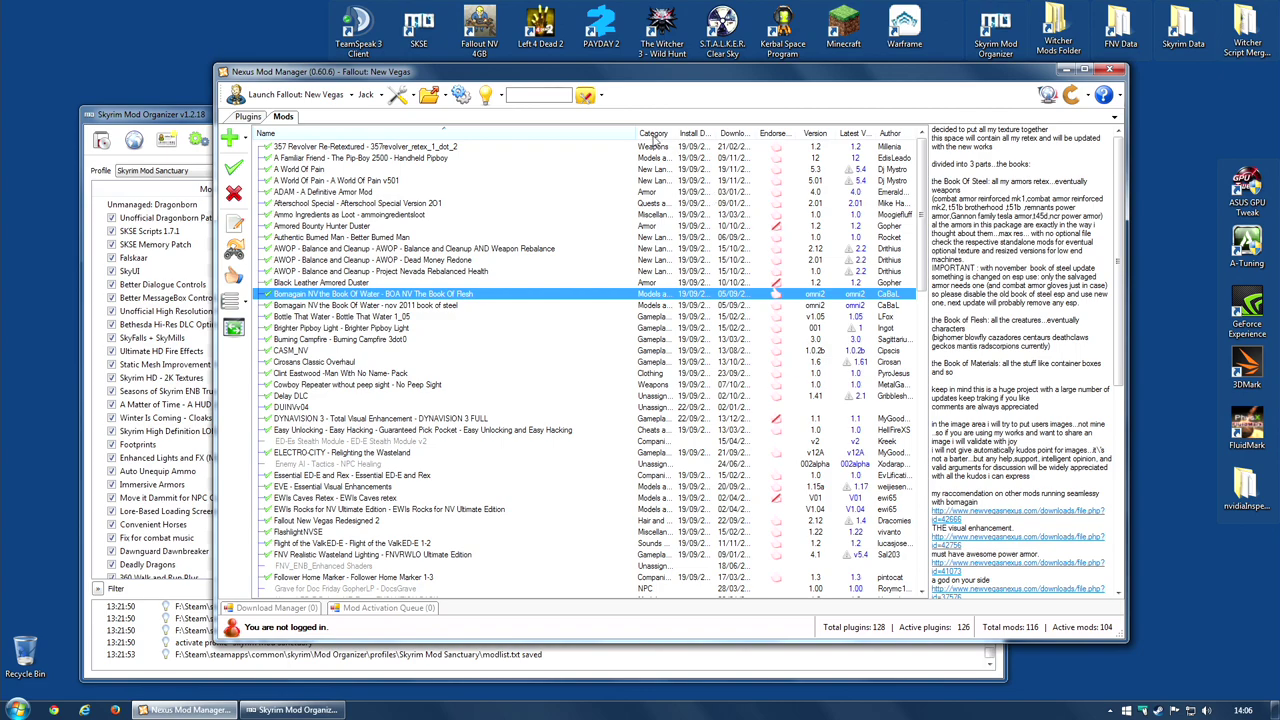
In Mod Organizer, switch to the Richard the Librarian profile, then activate PerMa Test
click(191, 121)
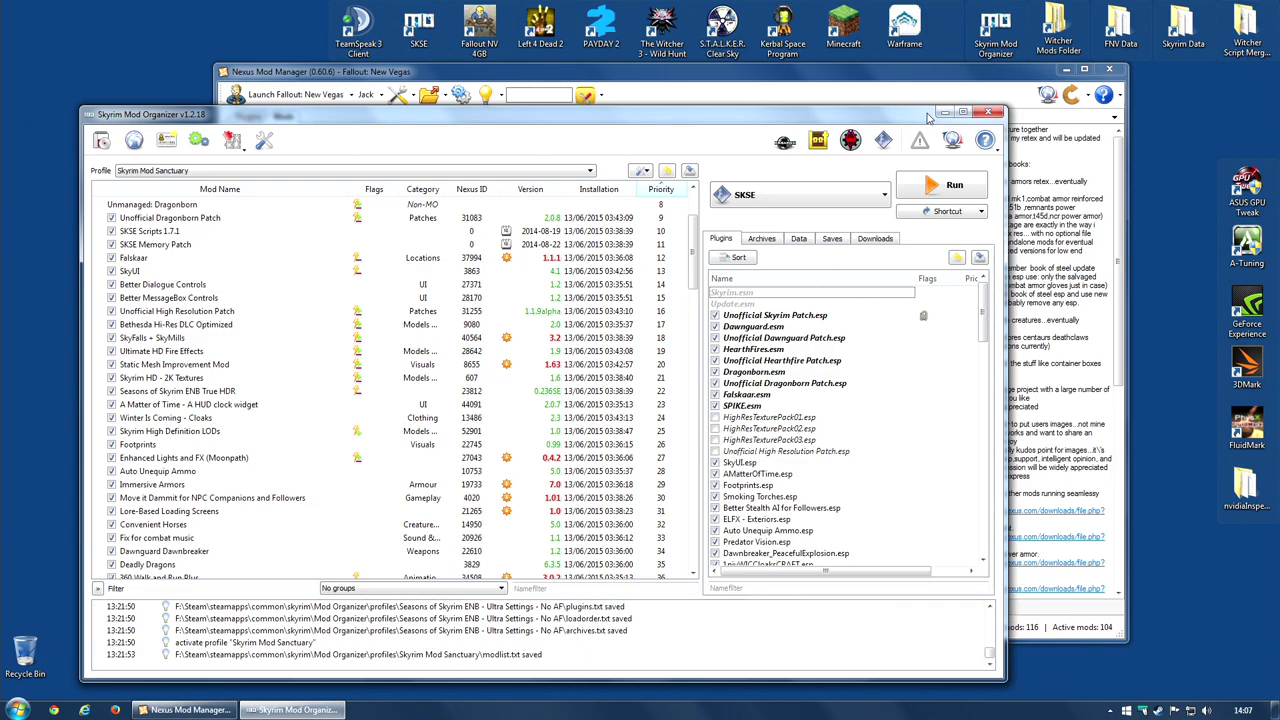
click(588, 172)
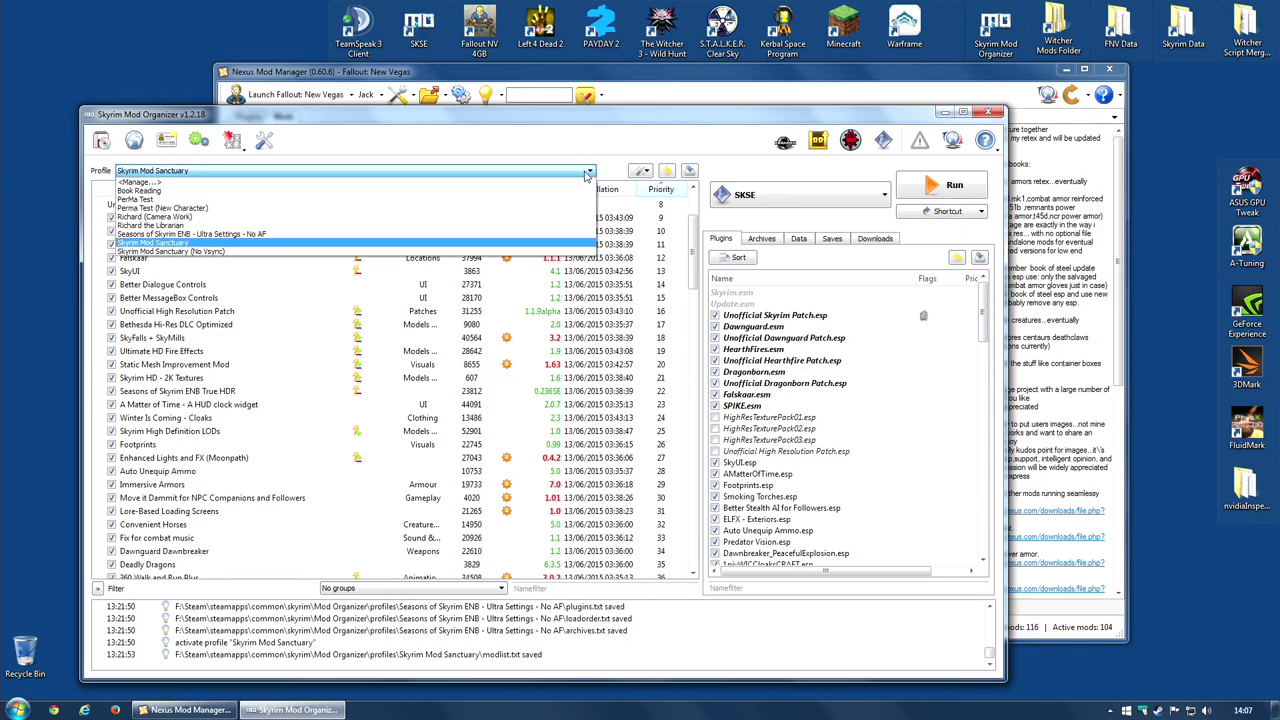
click(560, 225)
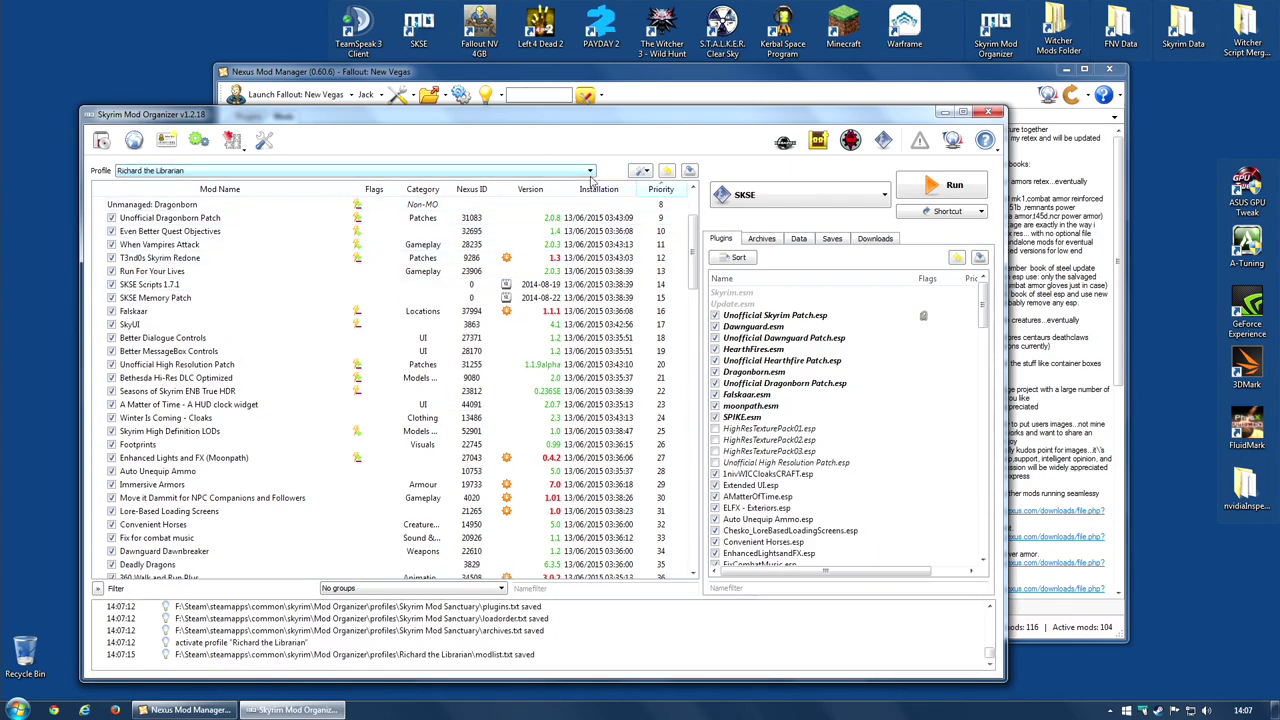
click(590, 176)
click(598, 228)
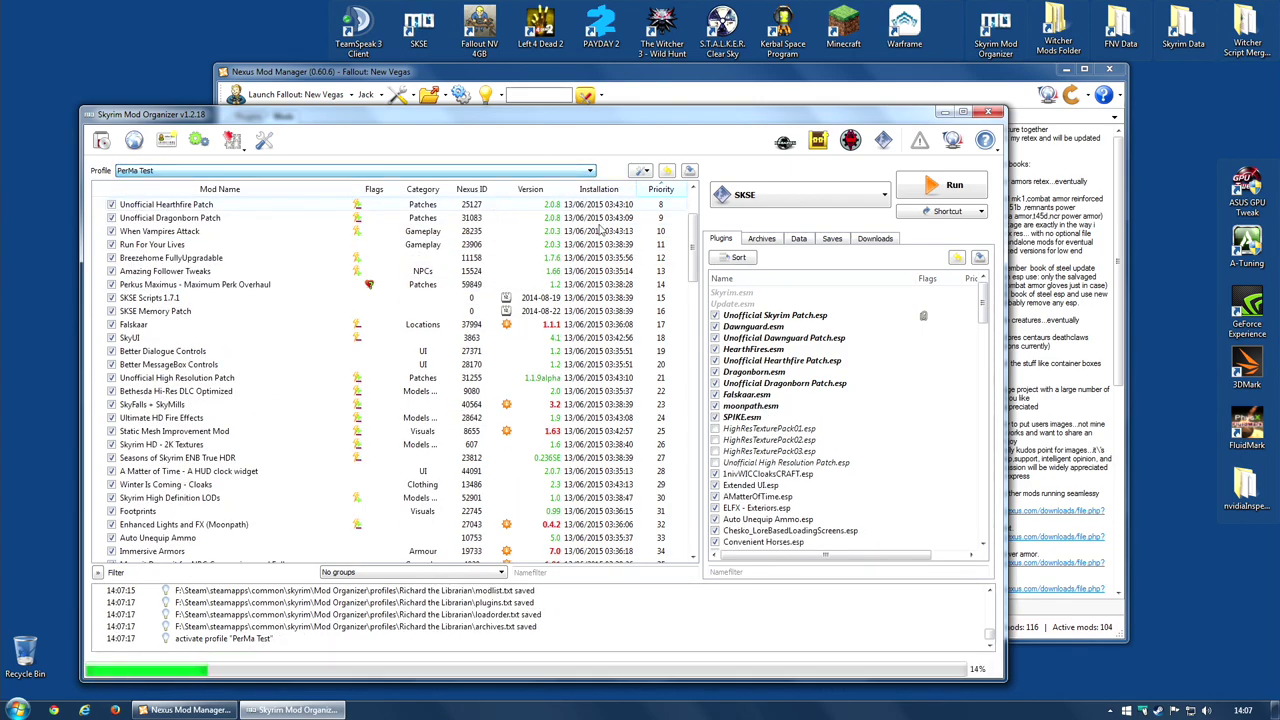
Activate the Skyrim Mod Sanctuary profile and return Nexus Mod Manager's Jack profile mod list to the front
click(541, 171)
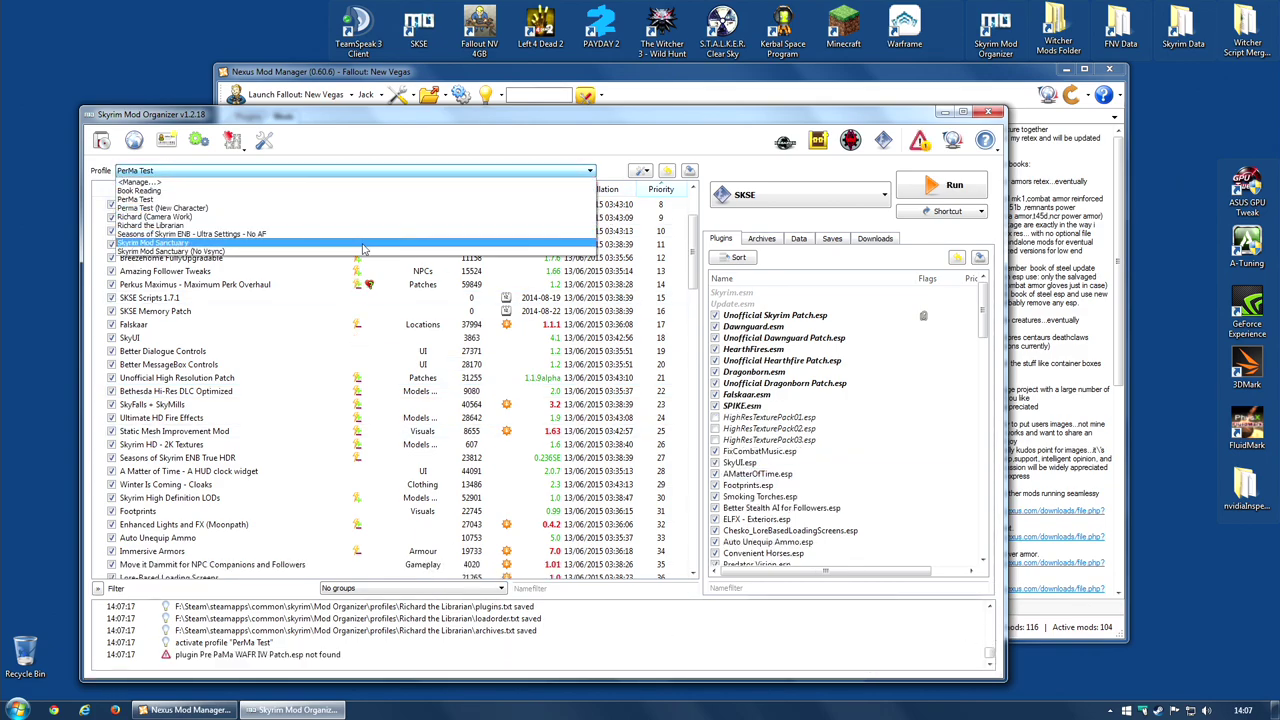
click(364, 247)
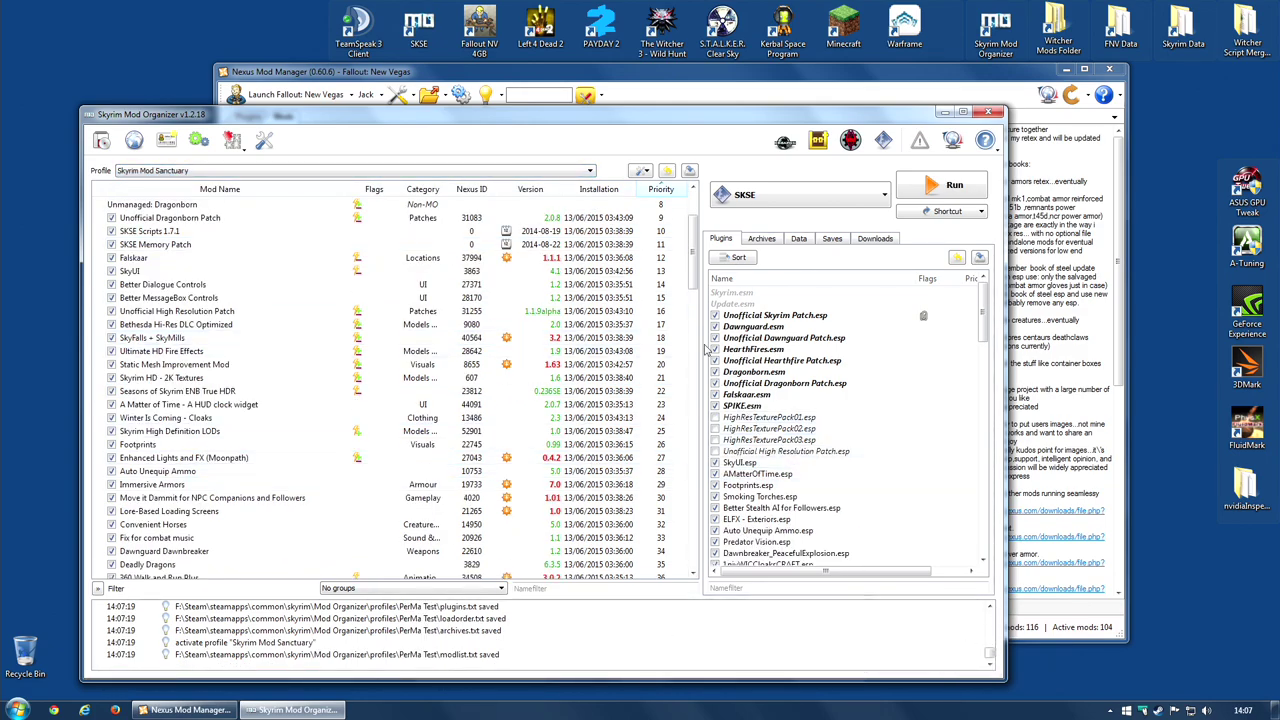
click(743, 95)
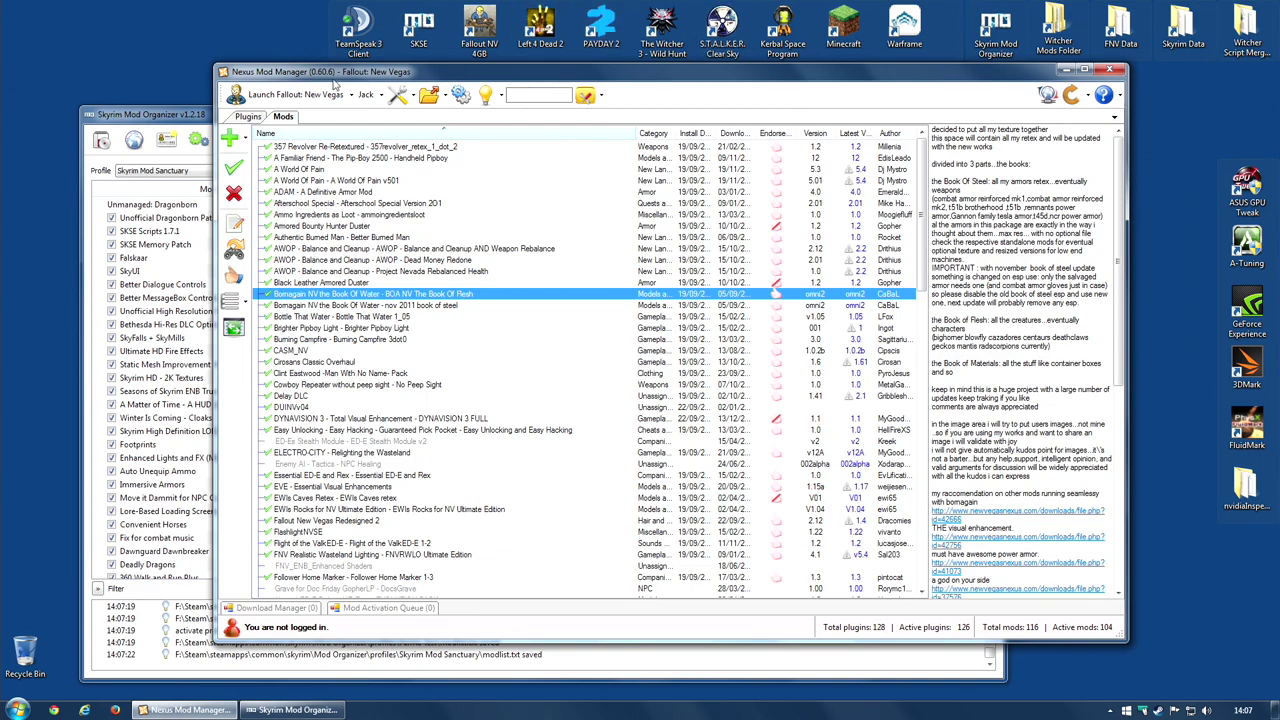
Scroll Mod Organizer's Skyrim Mod Sanctuary list to the top, glance at Nexus Mod Manager, then return to Mod Organizer
click(176, 112)
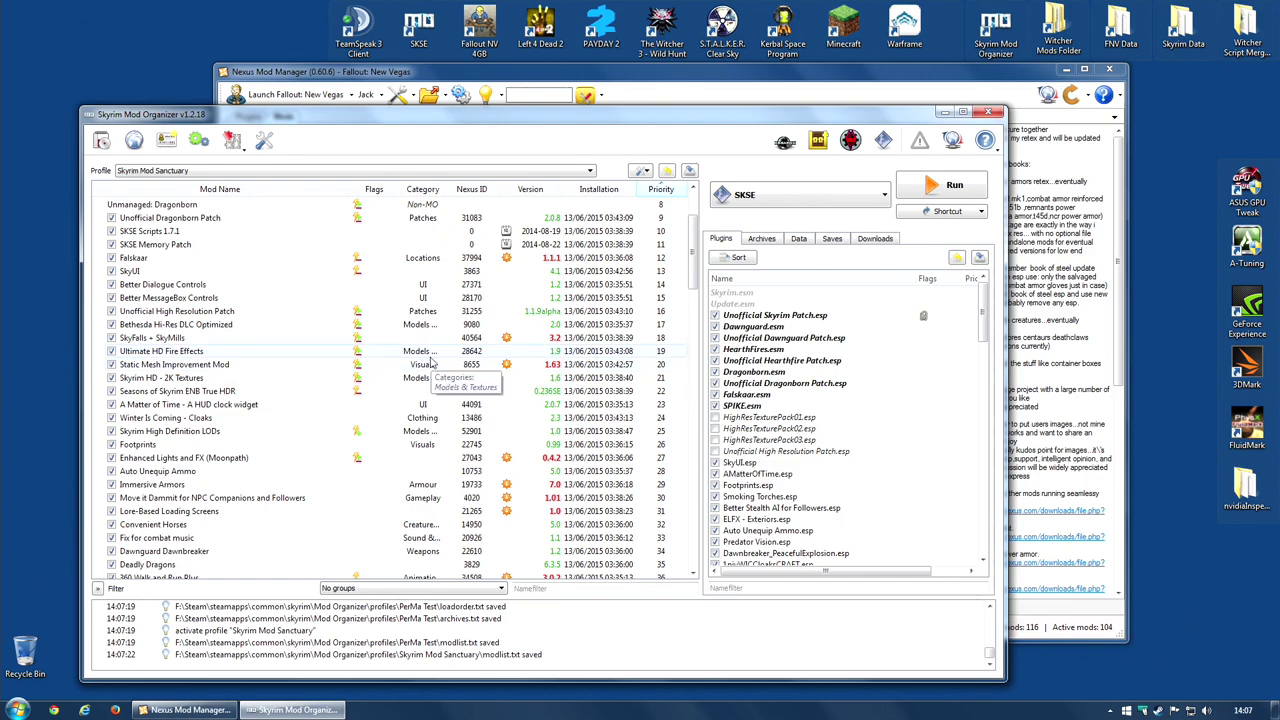
scroll(700, 205, up, 3)
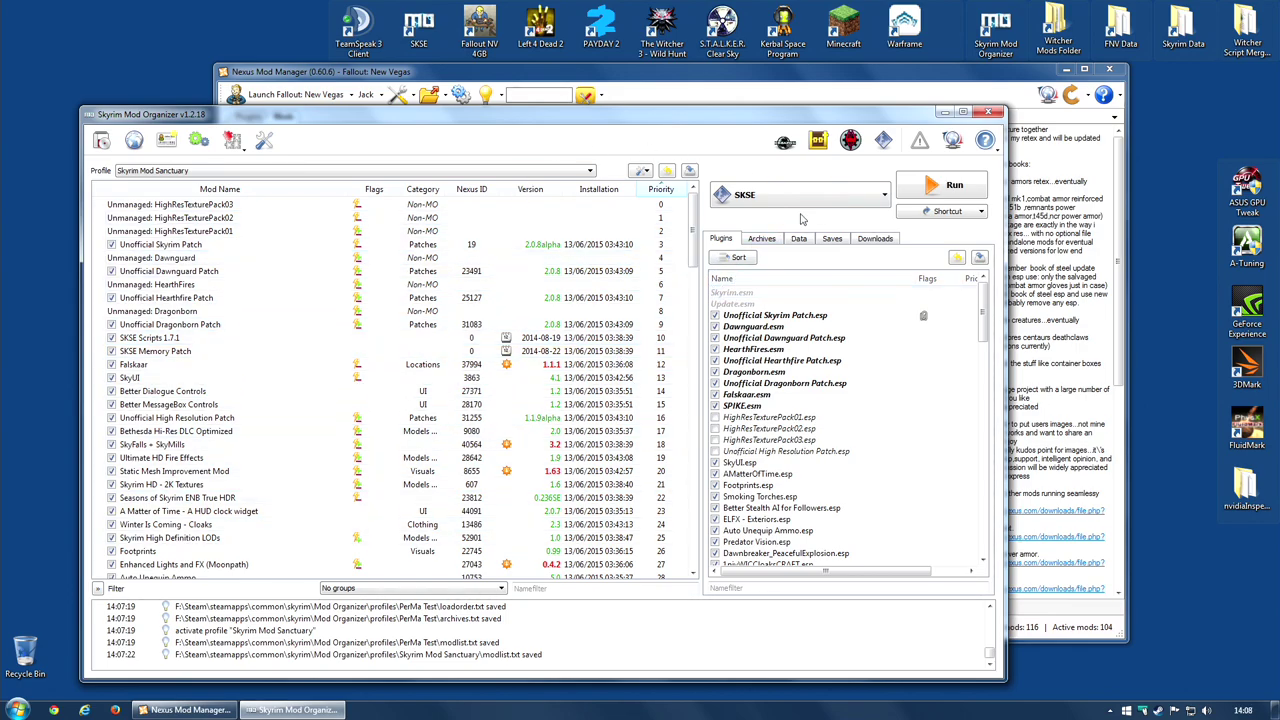
click(710, 86)
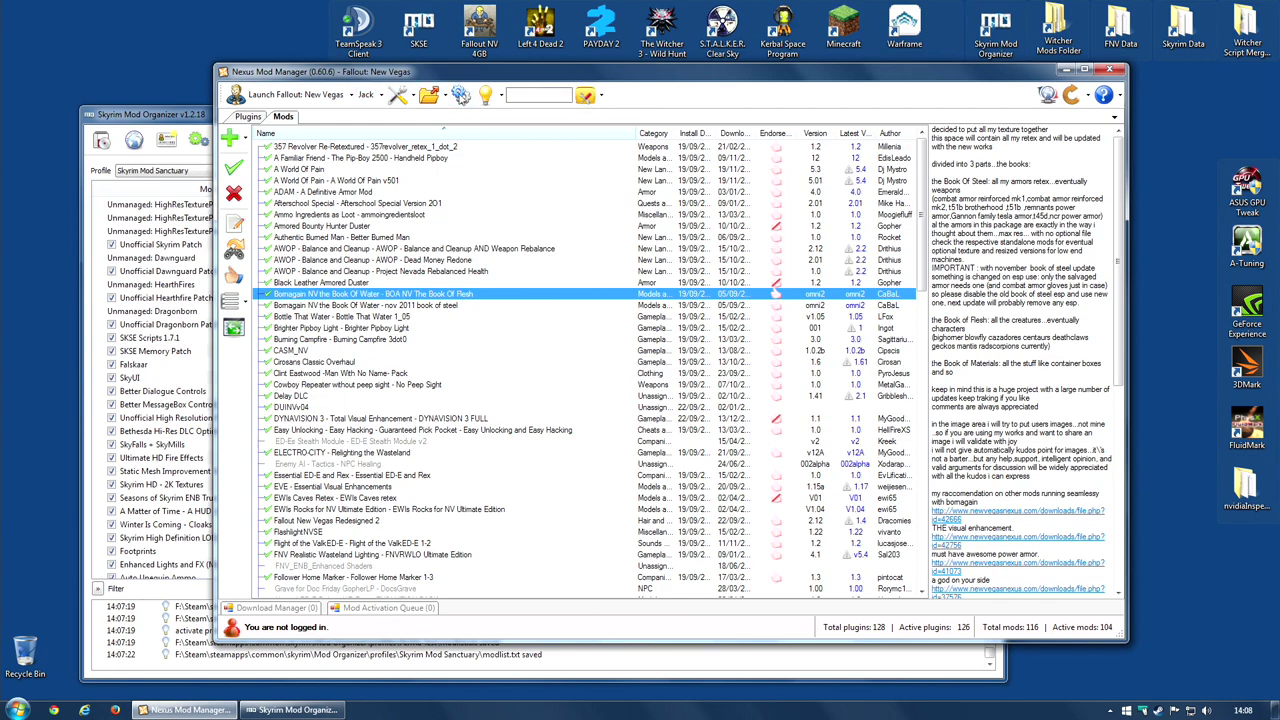
click(186, 119)
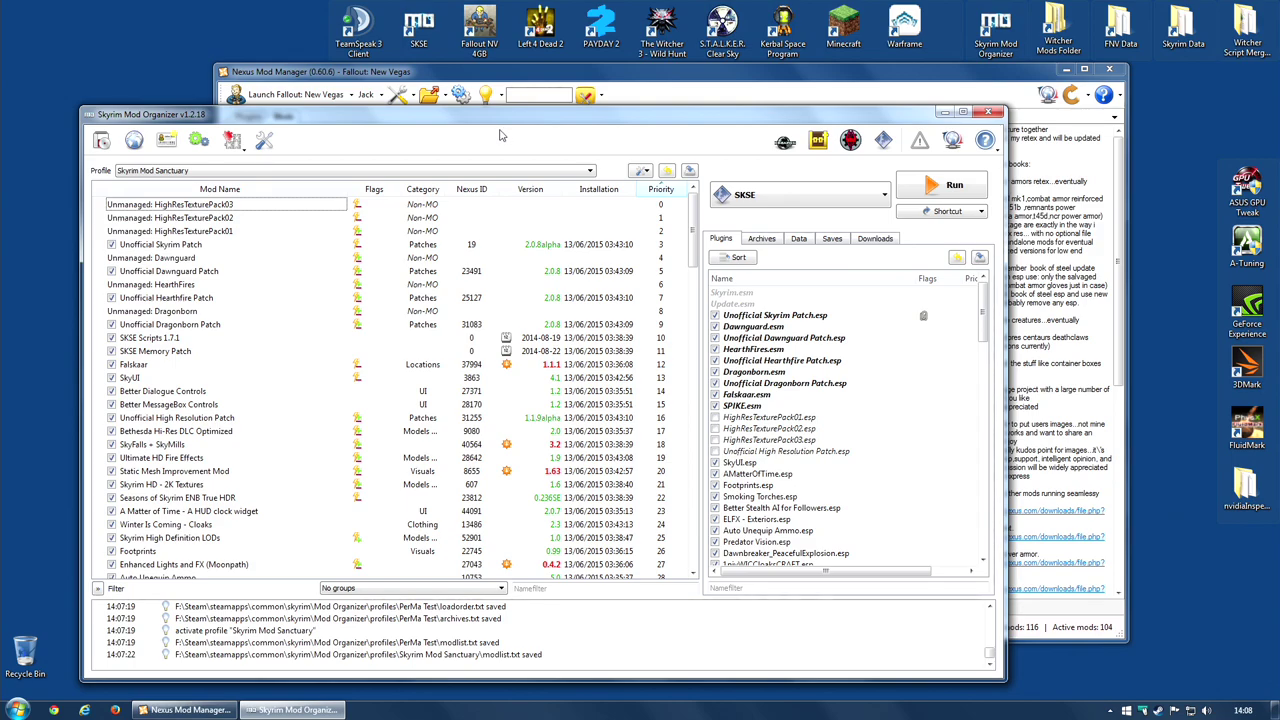
click(645, 72)
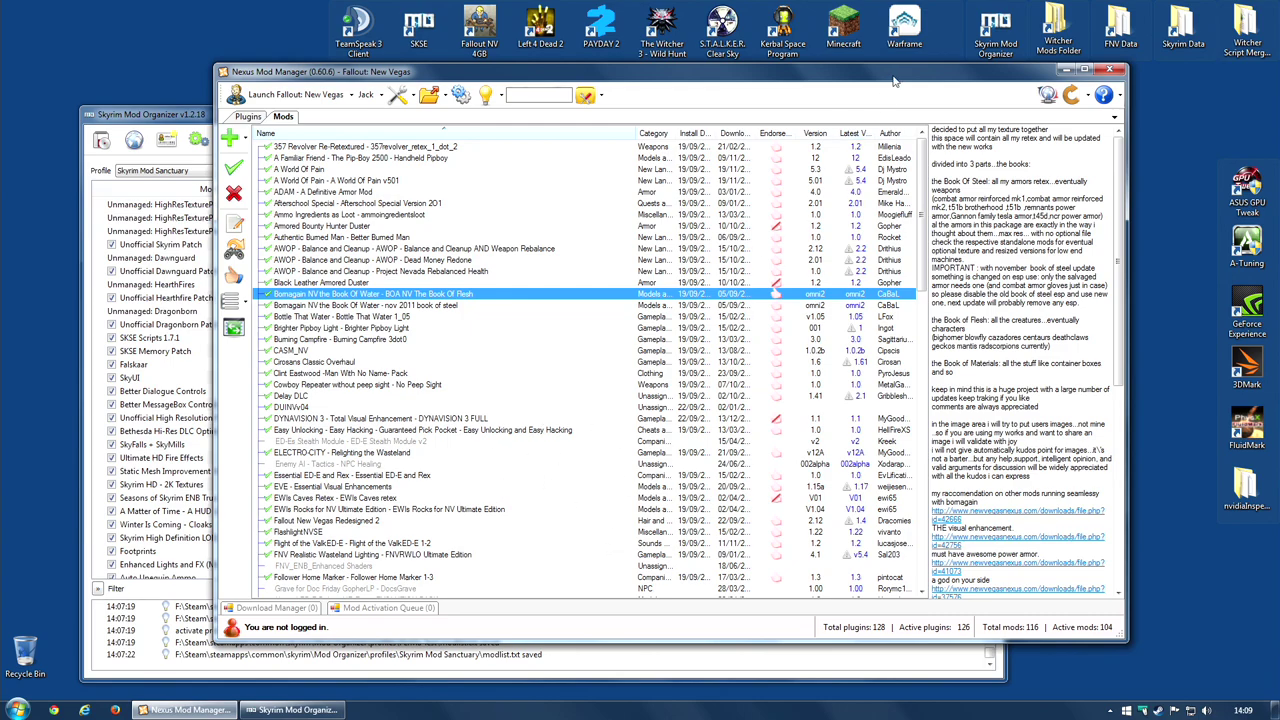
click(141, 122)
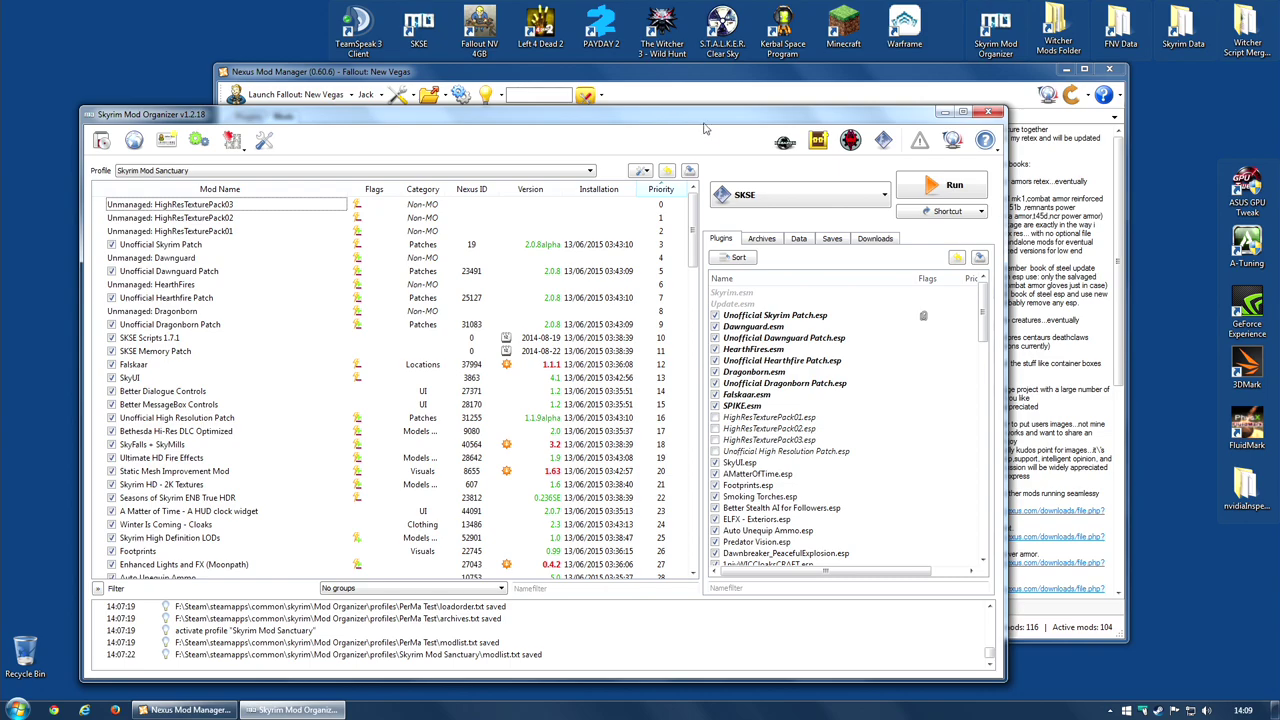
click(650, 88)
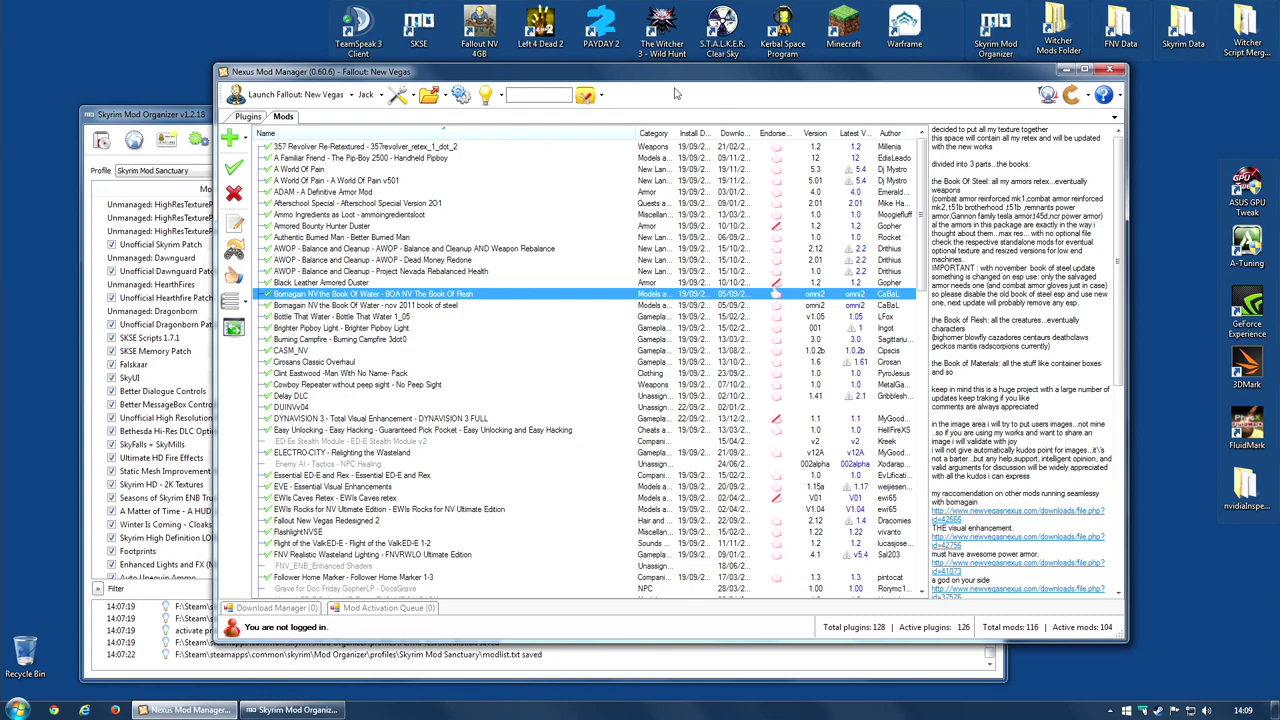
click(197, 116)
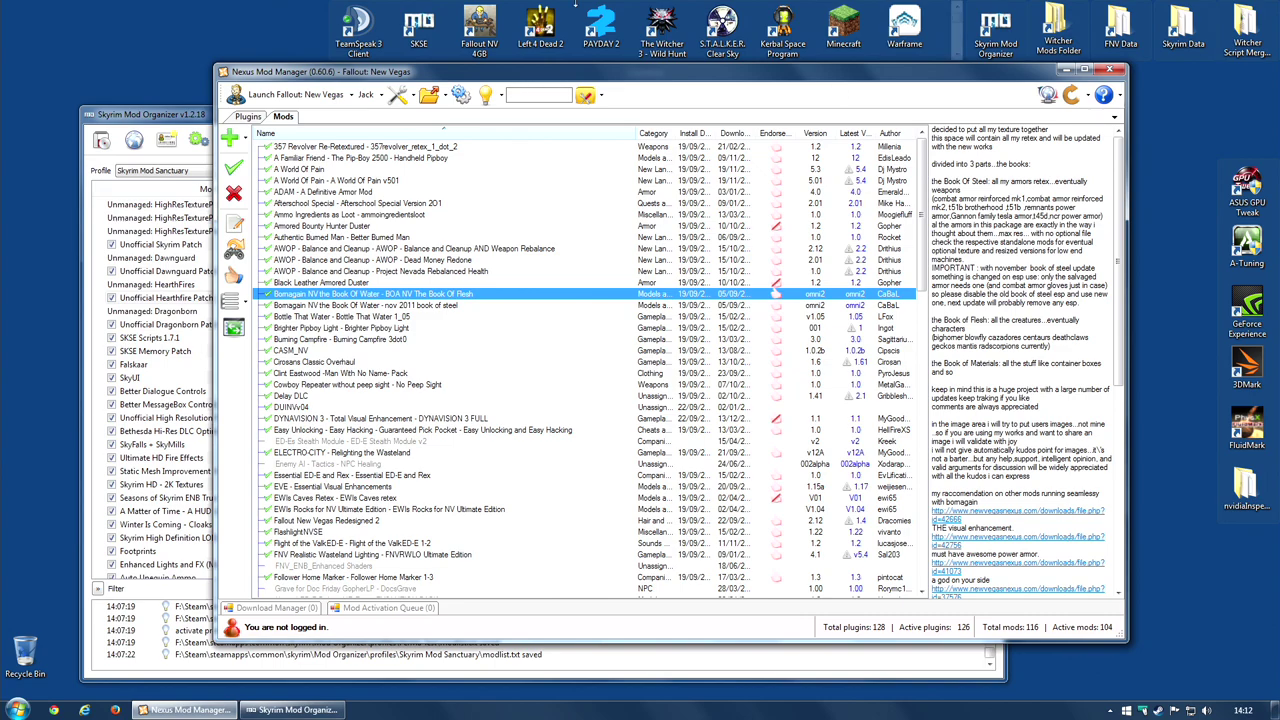
click(377, 94)
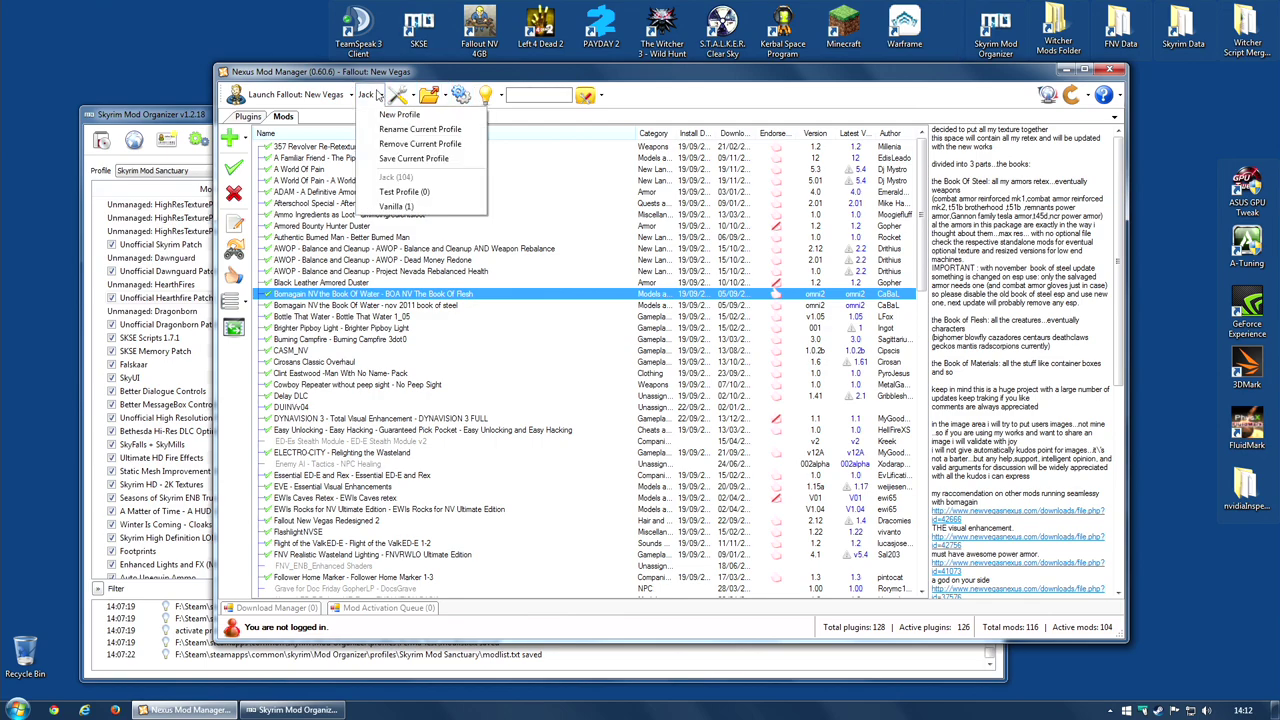
click(377, 94)
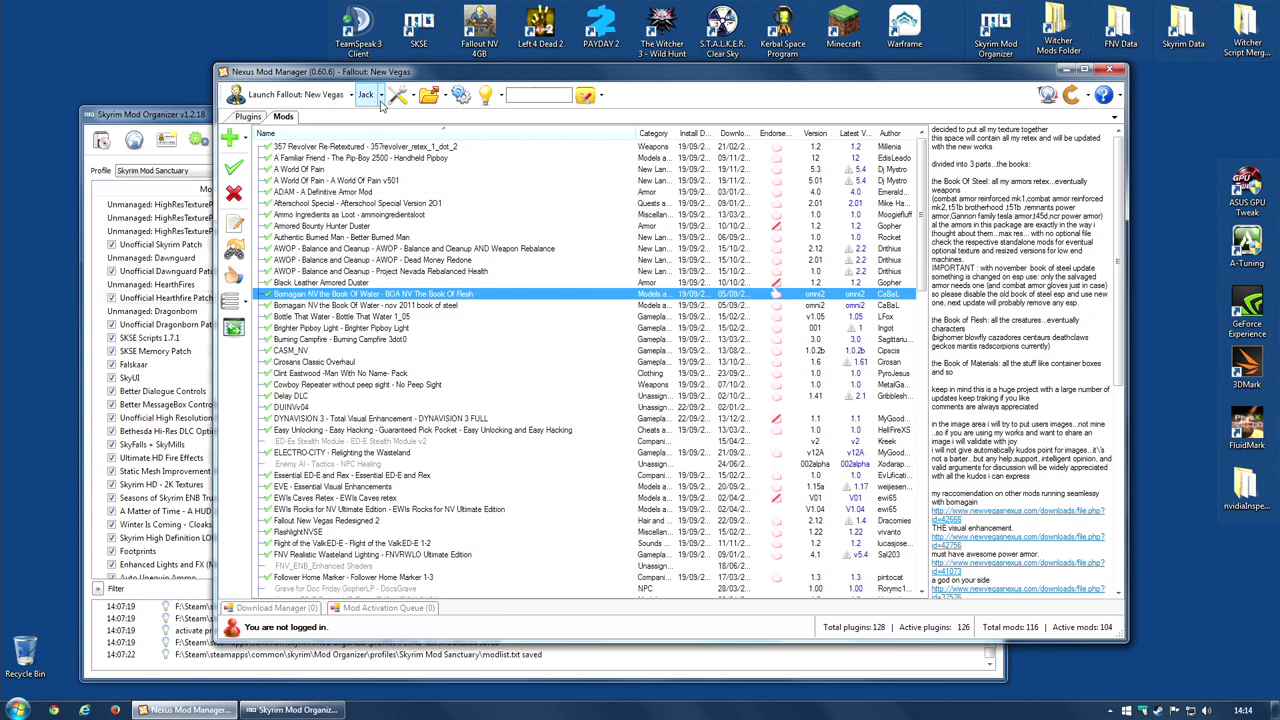
Bring Mod Organizer's Skyrim Mod Sanctuary mod list, sorted by priority, in front of Nexus Mod Manager
click(170, 117)
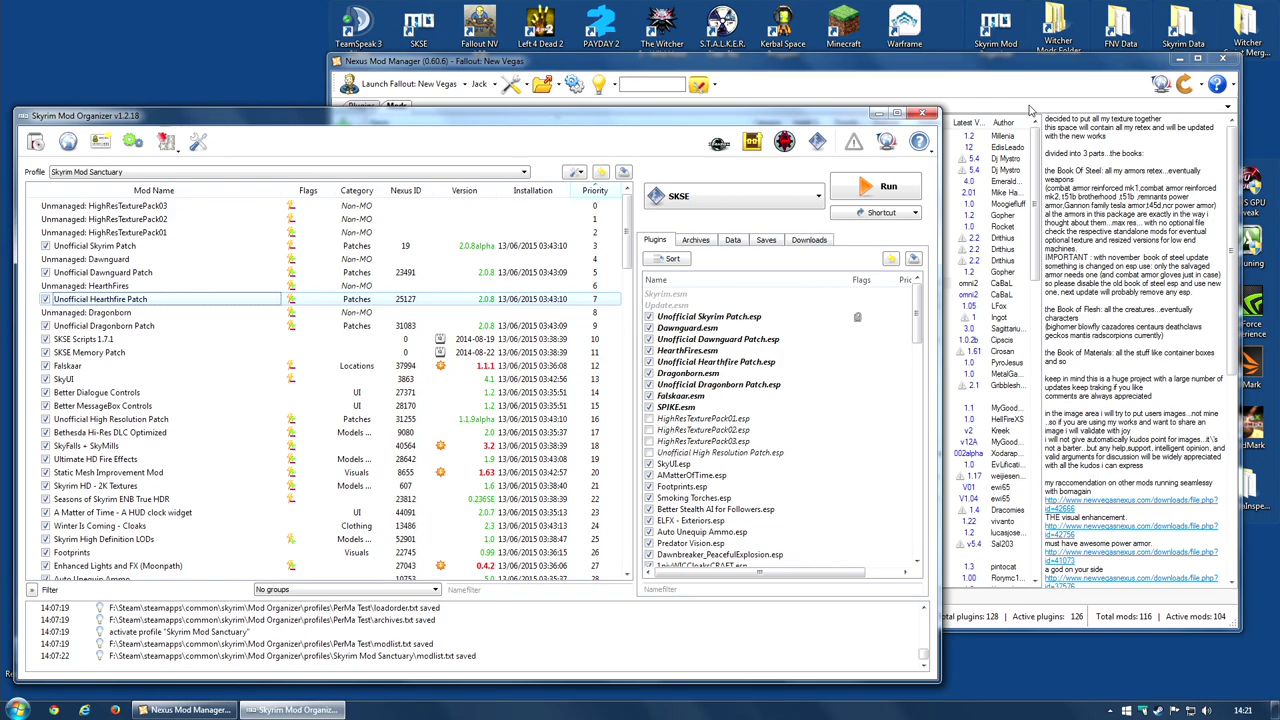
Put Nexus Mod Manager's Fallout: New Vegas list (104 of 116 mods active) back over Mod Organizer
click(863, 76)
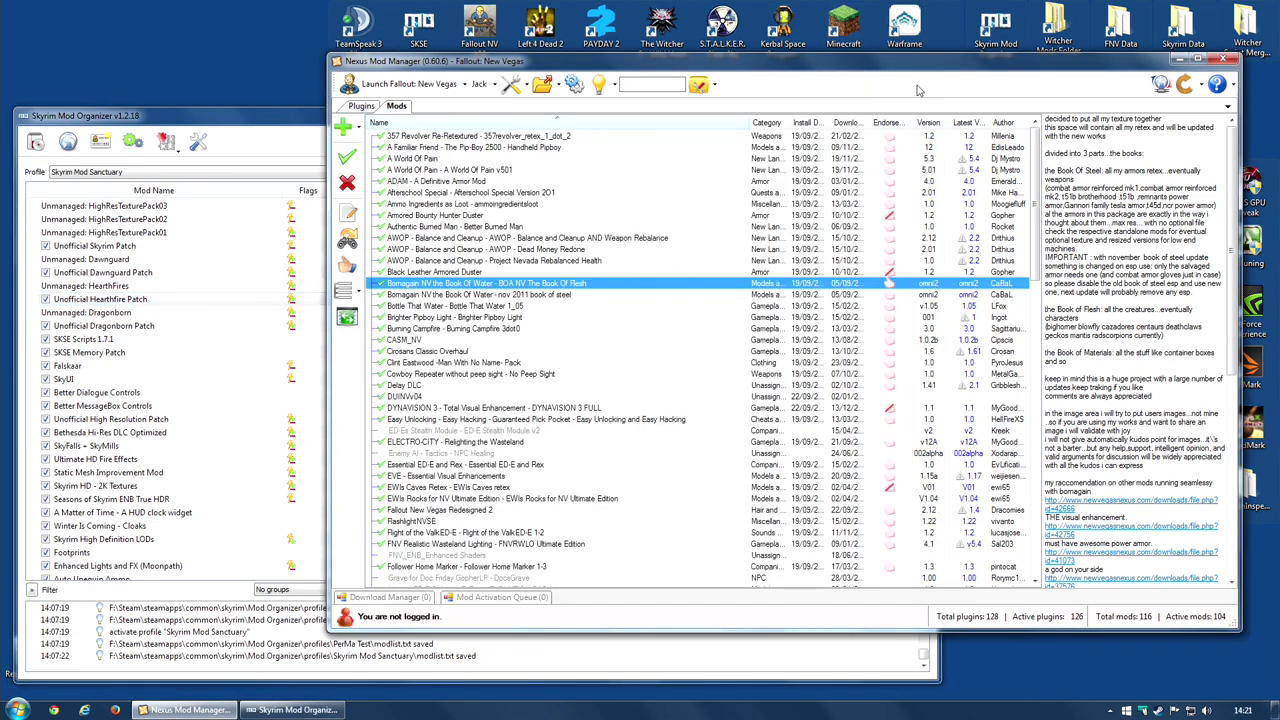